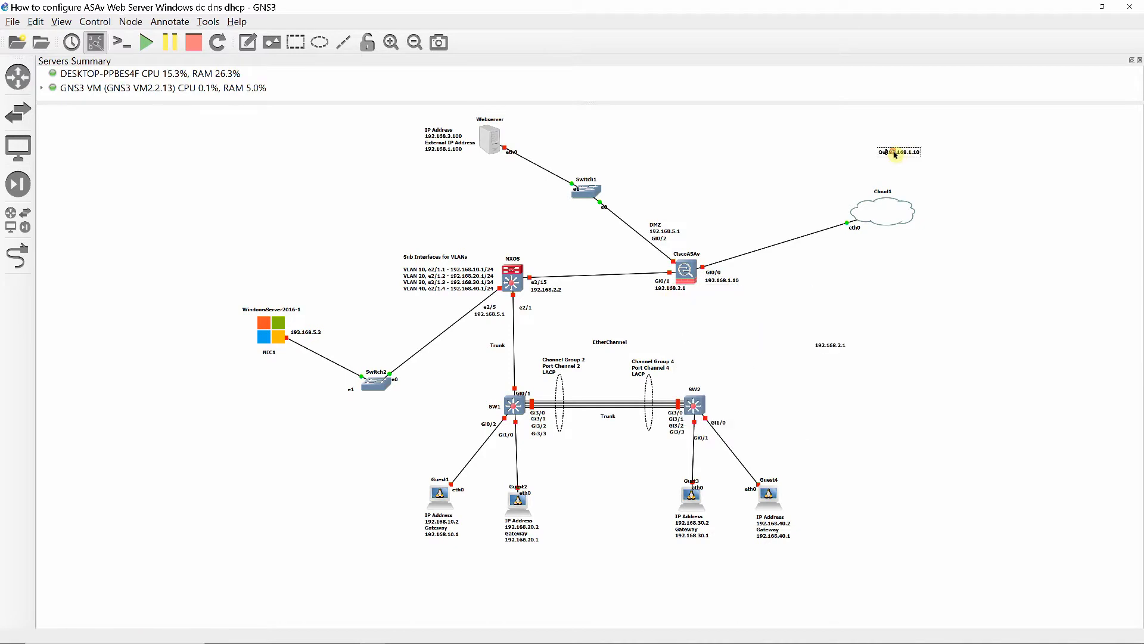
- Add 'Internet Gateway - 192.168.1.1' and 'Win16s1 - DC, DNS, DHCP - 192.168.1.4' to the network note above Cloud1
{"action": "key", "text": "Return"}
{"action": "type", "text": "Internet Gateway - 192.168.1.1"}
{"action": "key", "text": "Return"}
{"action": "type", "text": "Win16s1 - DC, DNS, DHCP - 192.168.1.4"}
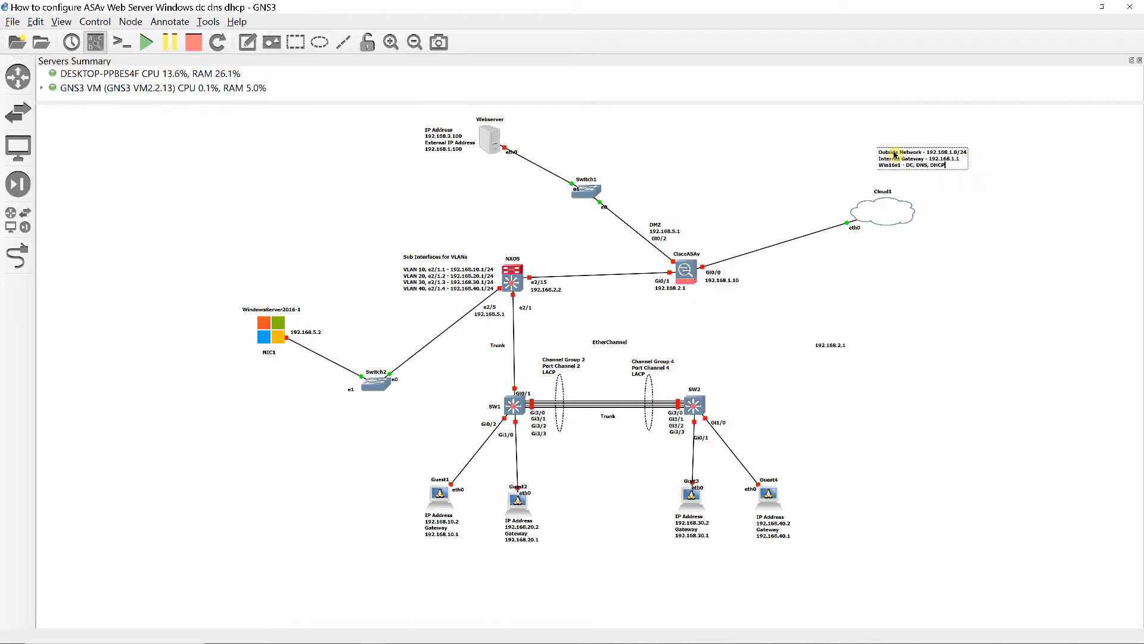
{"action": "left_click_drag", "start_coordinate": [907, 158], "coordinate": [876, 175]}
- Add MSEdge-Win10-VMware linked to Cloud1, labelled 192.168.1.15 MSEdge-Win10 ASDM
{"action": "left_click", "coordinate": [18, 148]}
{"action": "left_click_drag", "start_coordinate": [112, 296], "coordinate": [1061, 207]}
{"action": "left_click", "coordinate": [18, 256]}
{"action": "left_click", "coordinate": [1046, 213]}
{"action": "left_click", "coordinate": [883, 212]}
{"action": "left_click", "coordinate": [18, 256]}
{"action": "left_click_drag", "start_coordinate": [830, 345], "coordinate": [1004, 235]}
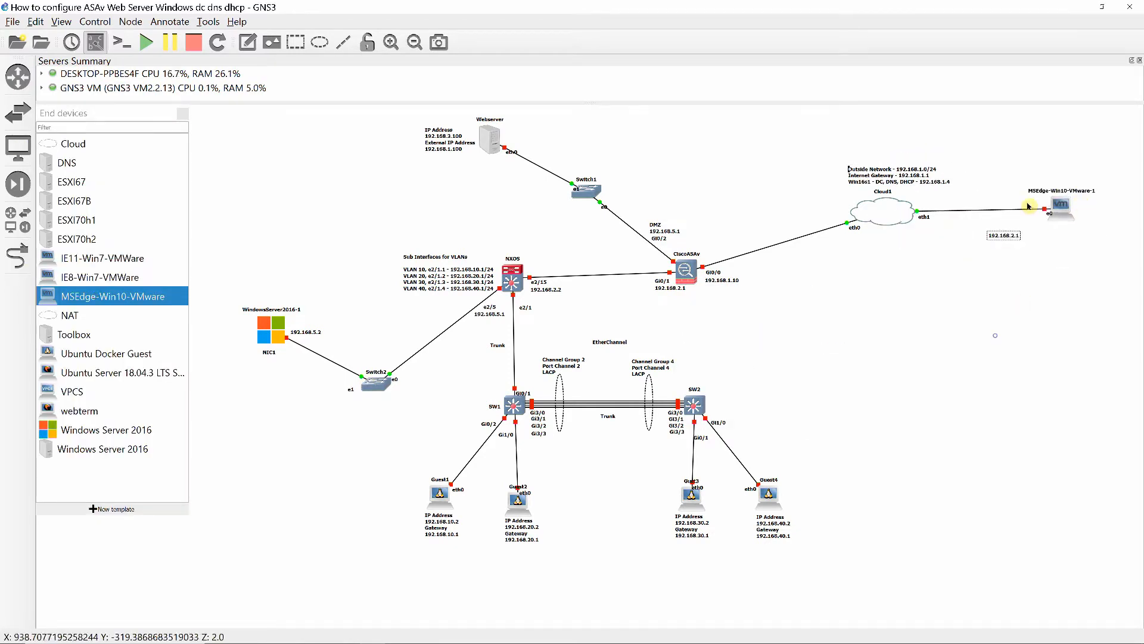
{"action": "double_click", "coordinate": [1004, 235]}
{"action": "type", "text": "192.168.1.15MSEdge-Win10ASDM"}
{"action": "left_click", "coordinate": [1027, 350]}
- Add a NAT cloud linked to a Toolbox device renamed InternetWebserver
{"action": "left_click_drag", "start_coordinate": [69, 315], "coordinate": [945, 311]}
{"action": "left_click_drag", "start_coordinate": [74, 335], "coordinate": [1069, 307]}
{"action": "left_click", "coordinate": [18, 256]}
{"action": "left_click", "coordinate": [897, 307]}
{"action": "left_click", "coordinate": [1067, 305]}
{"action": "type", "text": "InternetWebserver"}
- Label the web server 'IP Address 192.168.1.5 Gateway 192.168.1.1' and start CiscoASAv
{"action": "left_click_drag", "start_coordinate": [1083, 204], "coordinate": [1074, 347]}
{"action": "double_click", "coordinate": [1074, 344]}
{"action": "type", "text": "IP Address 192.168.1.5 Gateway 192.168.1.1"}
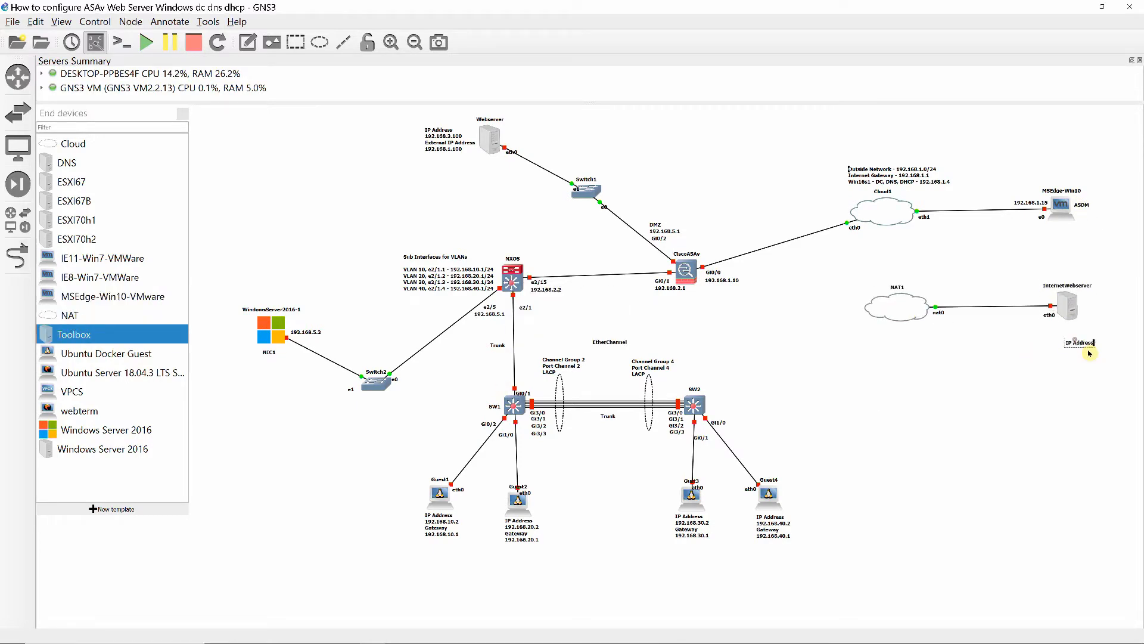
{"action": "left_click", "coordinate": [1005, 411]}
{"action": "left_click_drag", "start_coordinate": [1066, 286], "coordinate": [1076, 327]}
{"action": "left_click_drag", "start_coordinate": [1080, 353], "coordinate": [1066, 343]}
{"action": "right_click", "coordinate": [686, 272]}
{"action": "left_click", "coordinate": [792, 412]}
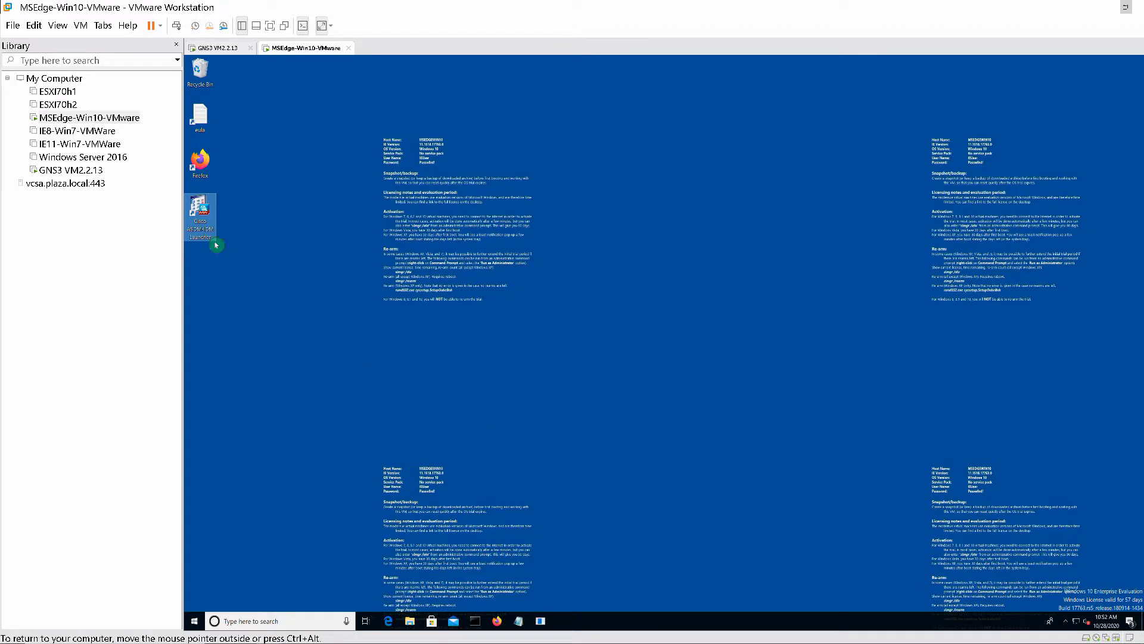
- Log in to the ASA at 192.168.1.10 through ASDM-IDM Launcher and accept the untrusted certificate
{"action": "double_click", "coordinate": [203, 228]}
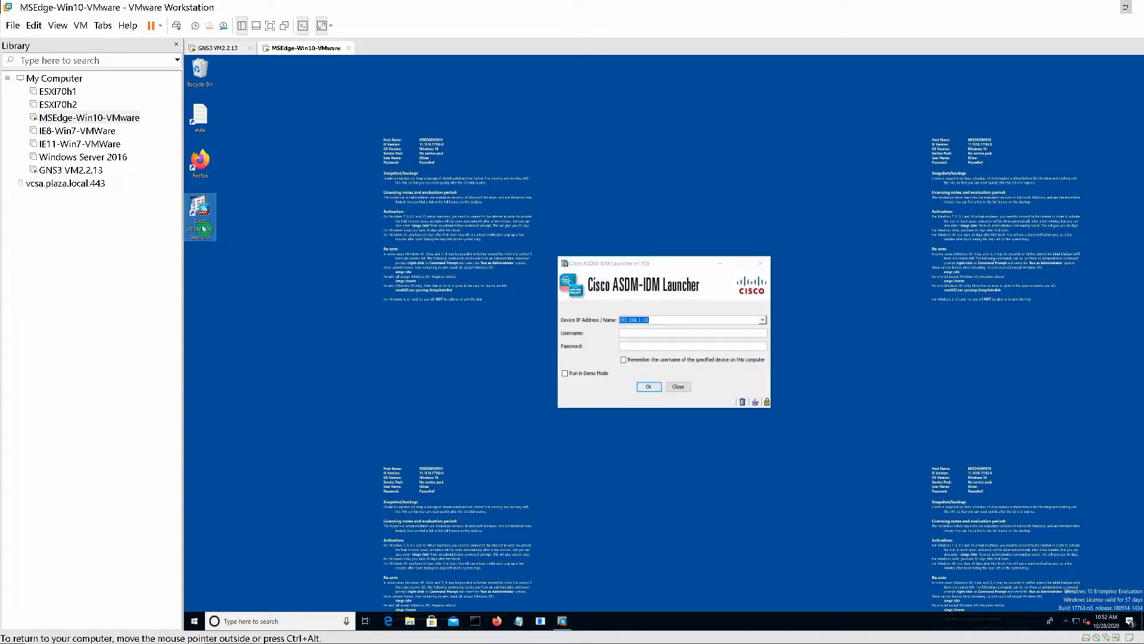
{"action": "left_click", "coordinate": [637, 337]}
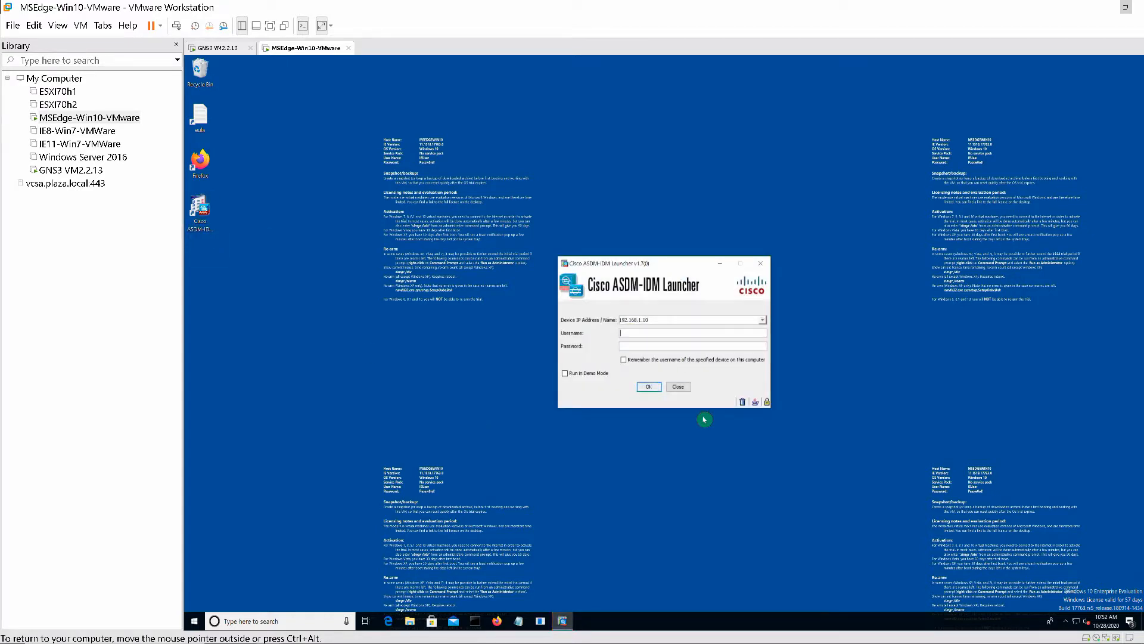
{"action": "type", "text": "cisco"}
{"action": "key", "text": "Tab"}
{"action": "type", "text": "cisco"}
{"action": "key", "text": "Return"}
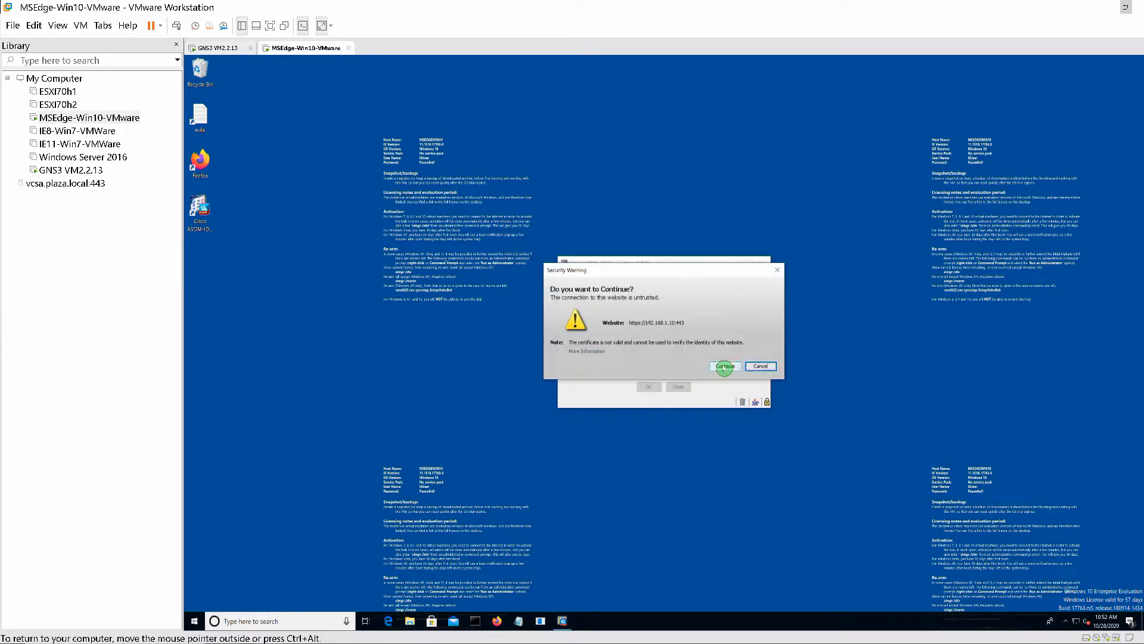
{"action": "left_click", "coordinate": [724, 366]}
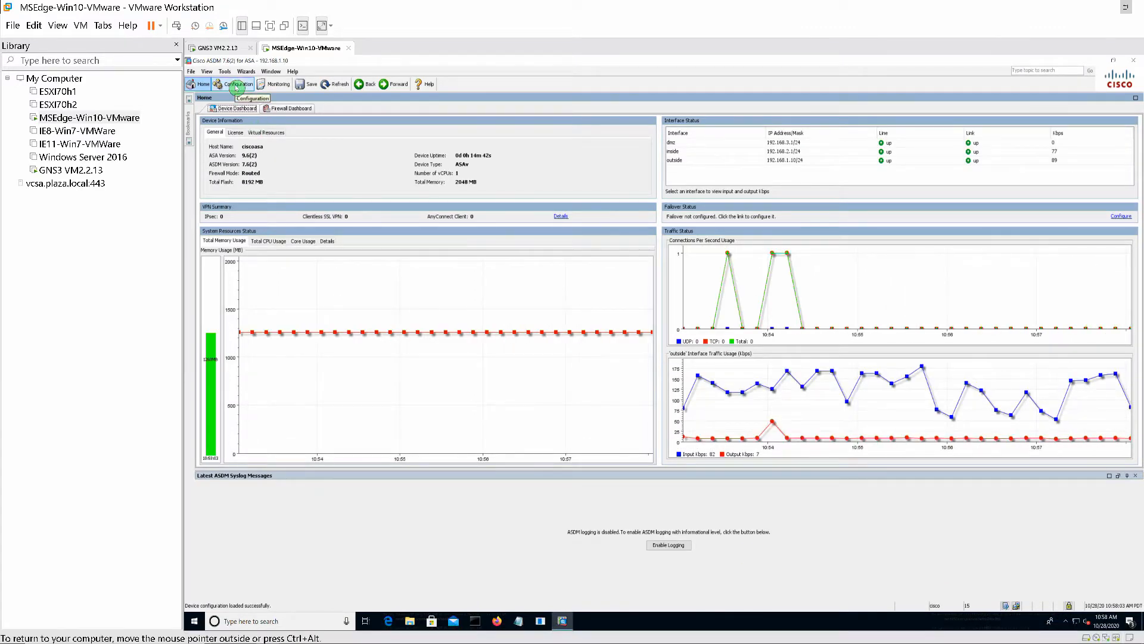
- Open the Configuration view and check the Device Setup clock settings
{"action": "left_click", "coordinate": [237, 85]}
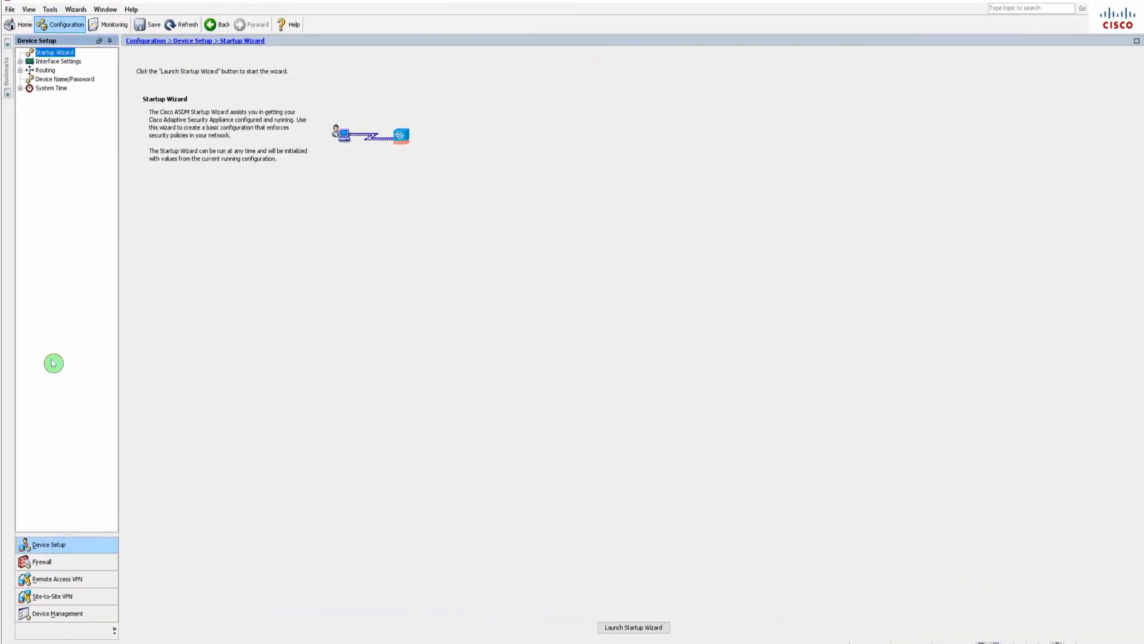
{"action": "left_click", "coordinate": [20, 88]}
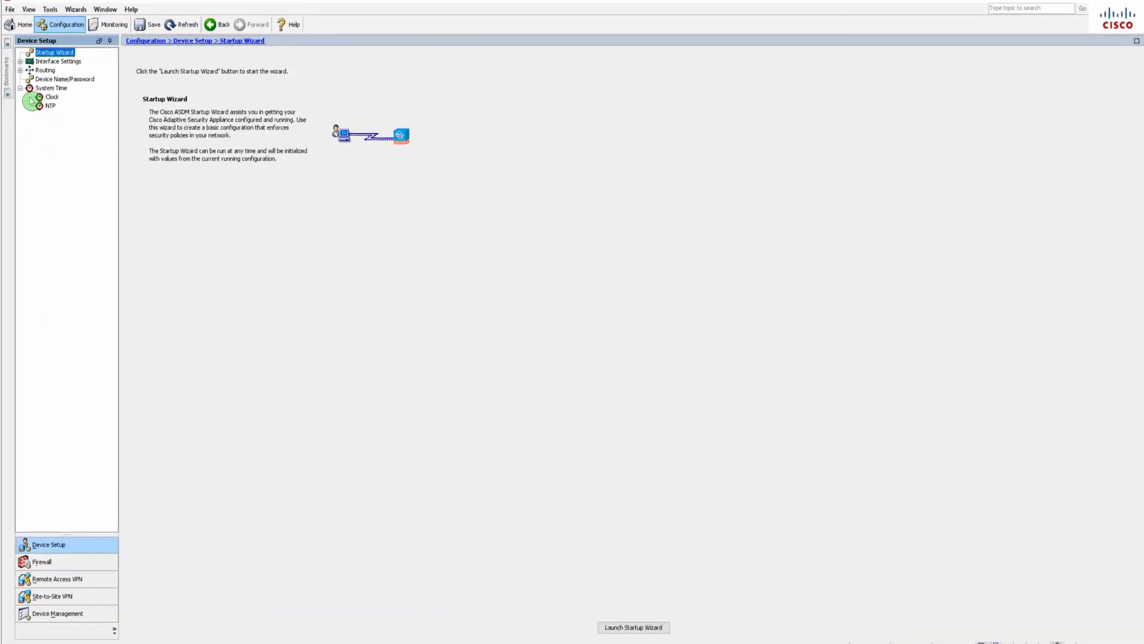
{"action": "left_click", "coordinate": [48, 97]}
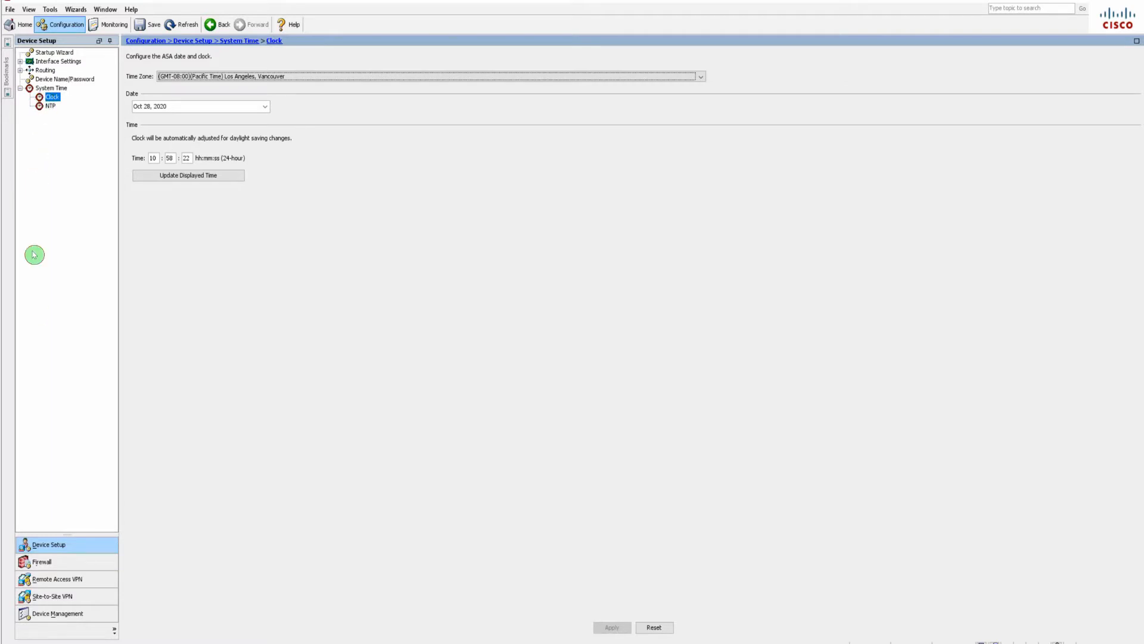
- Review Remote Access VPN DNS and Identity Certificates, then bring up the VPN Wizards list
{"action": "left_click", "coordinate": [51, 582]}
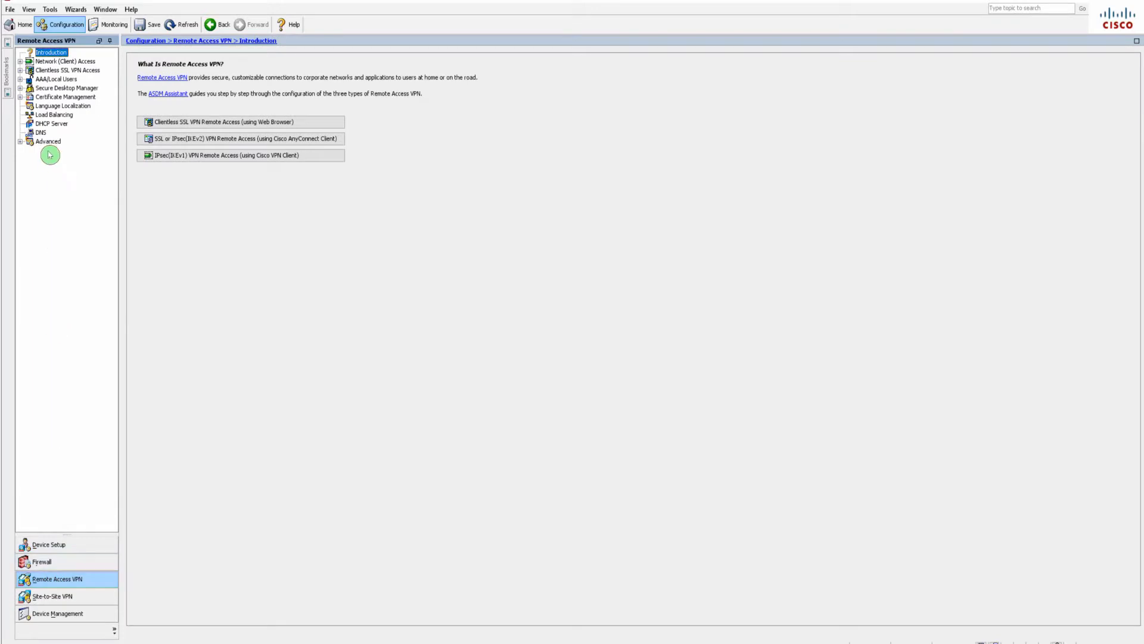
{"action": "left_click", "coordinate": [40, 133]}
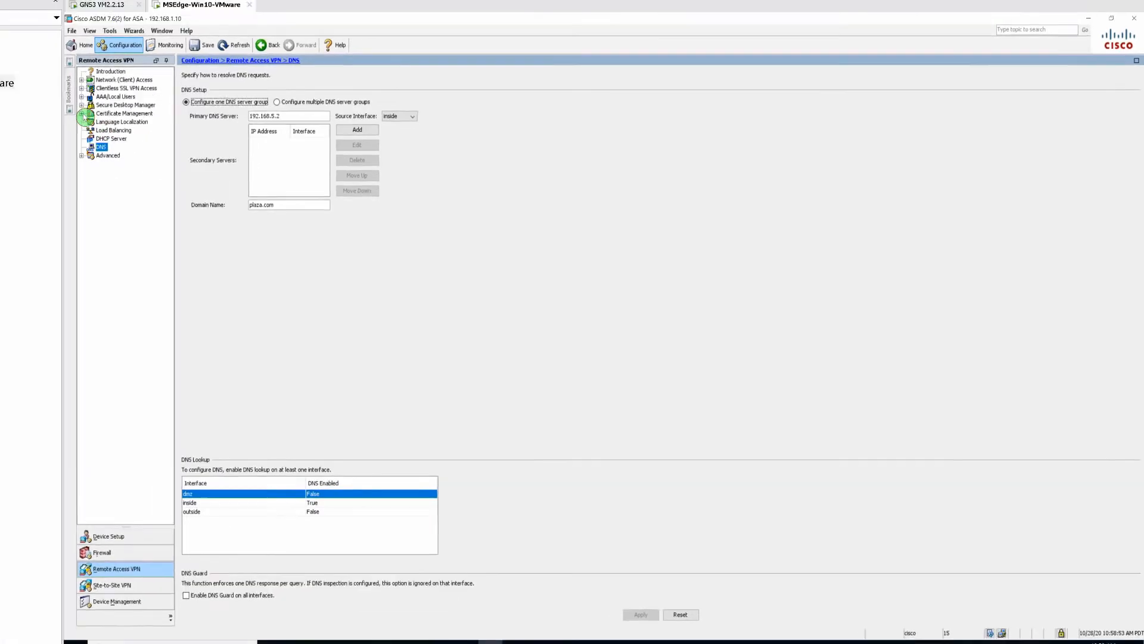
{"action": "left_click", "coordinate": [21, 97]}
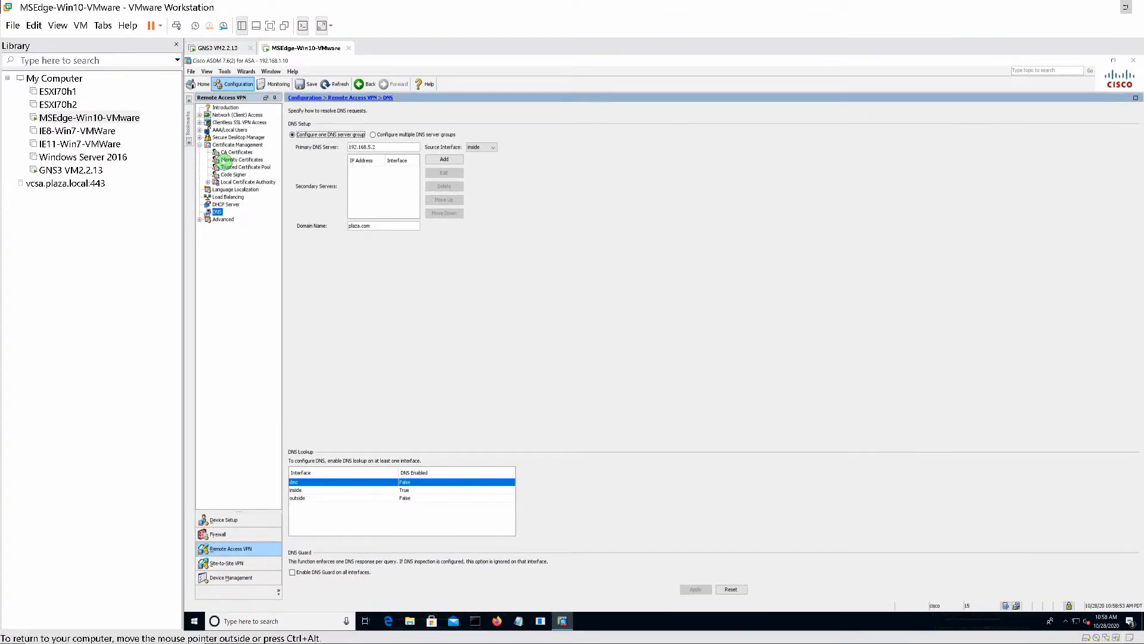
{"action": "left_click", "coordinate": [227, 160]}
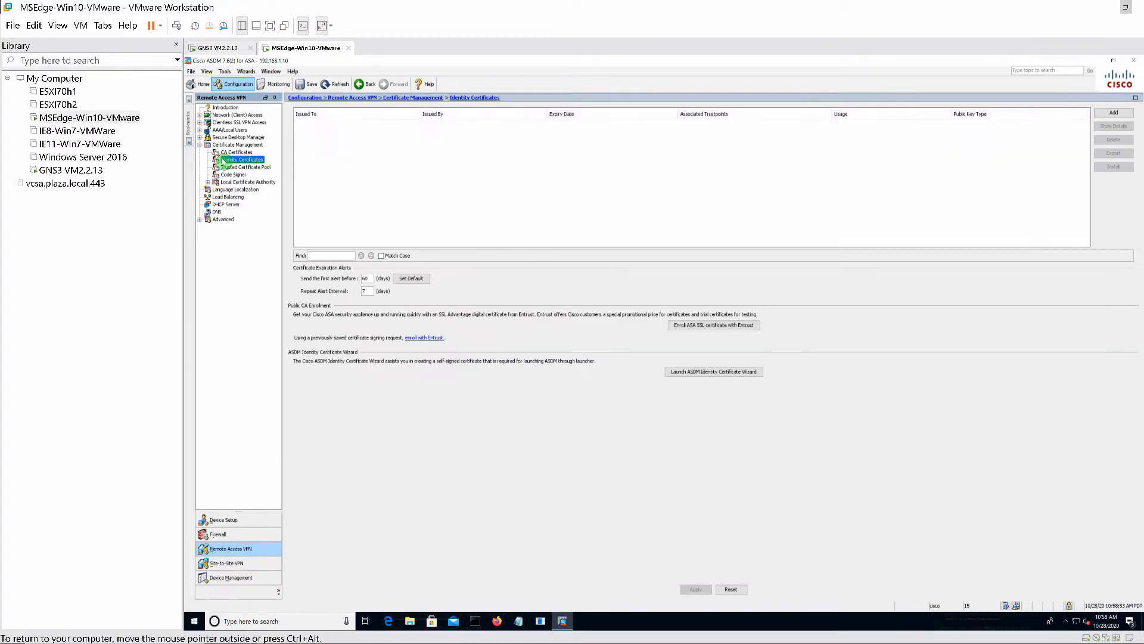
{"action": "left_click", "coordinate": [247, 72]}
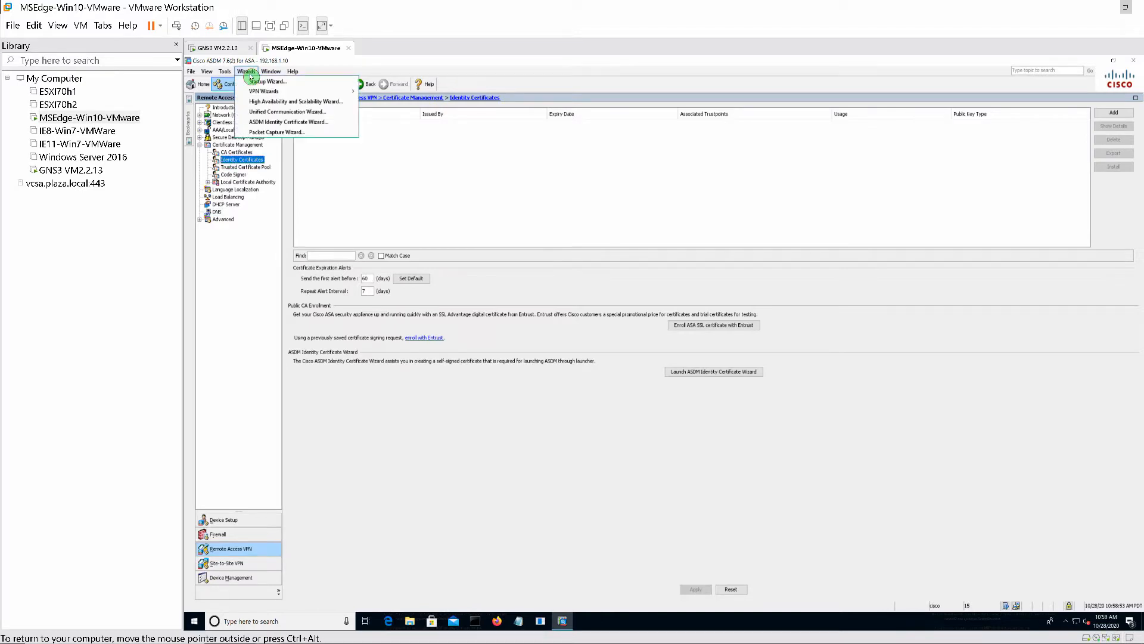
{"action": "mouse_move", "coordinate": [254, 91]}
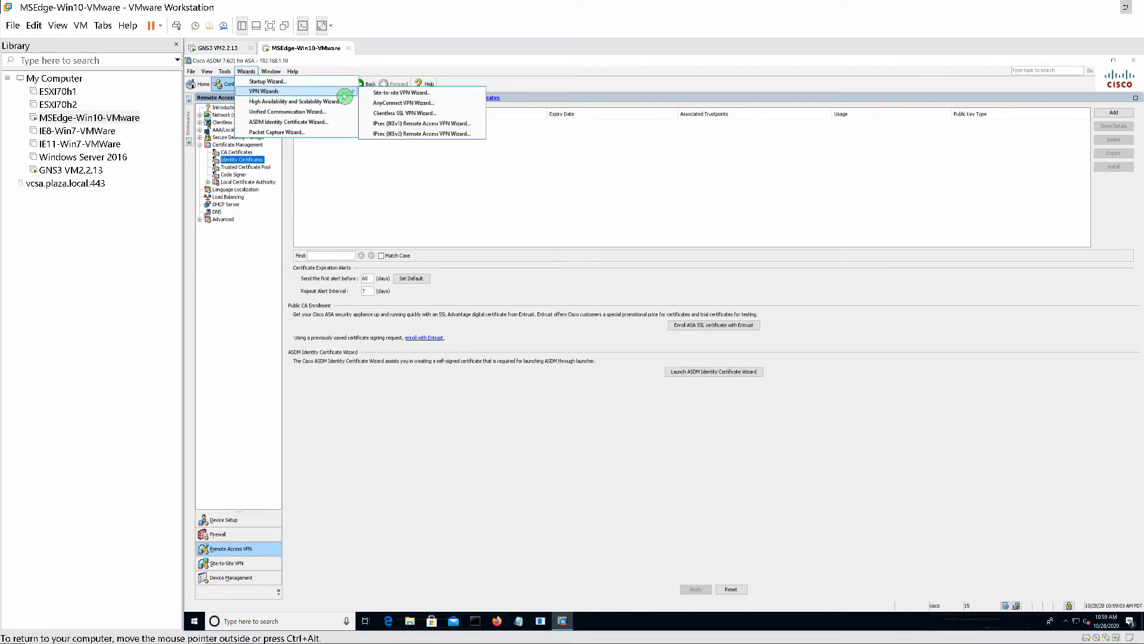
- Start the Clientless SSL VPN wizard with profile Remotevpn_Users and group alias Remotevpn_Users listed at login
{"action": "left_click", "coordinate": [381, 113]}
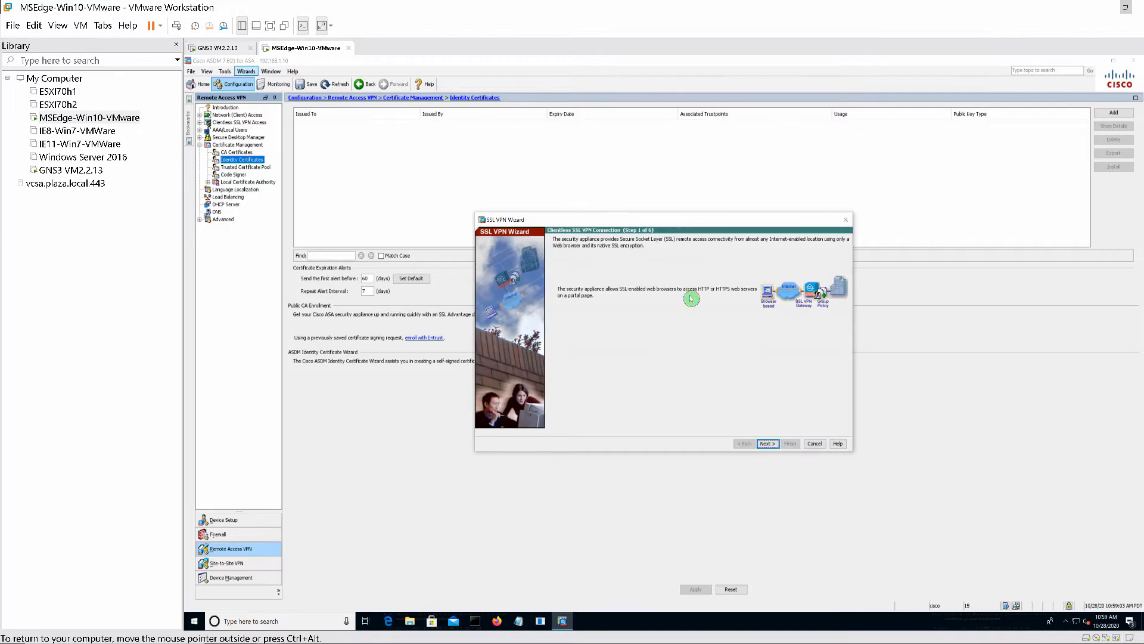
{"action": "left_click", "coordinate": [765, 444]}
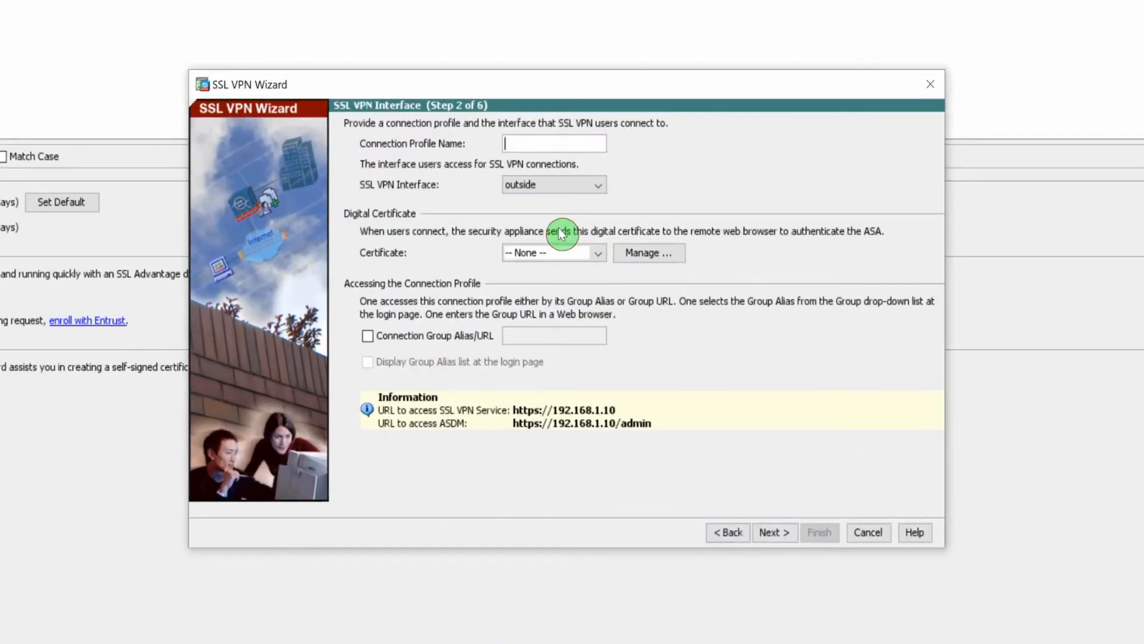
{"action": "type", "text": "Re"}
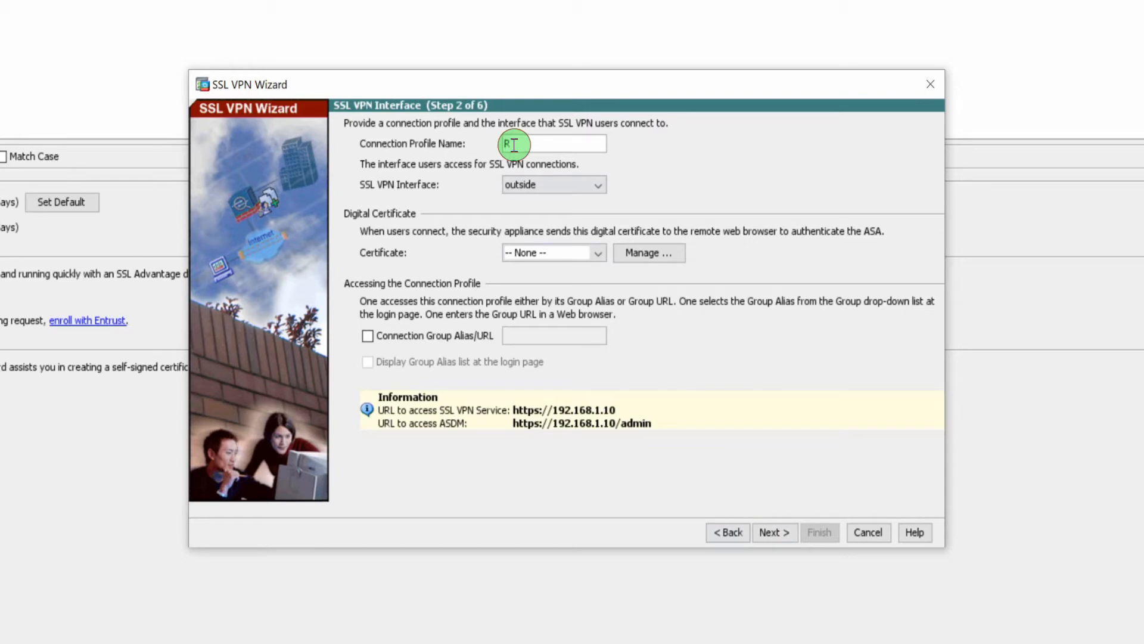
{"action": "type", "text": "motevpn_Users"}
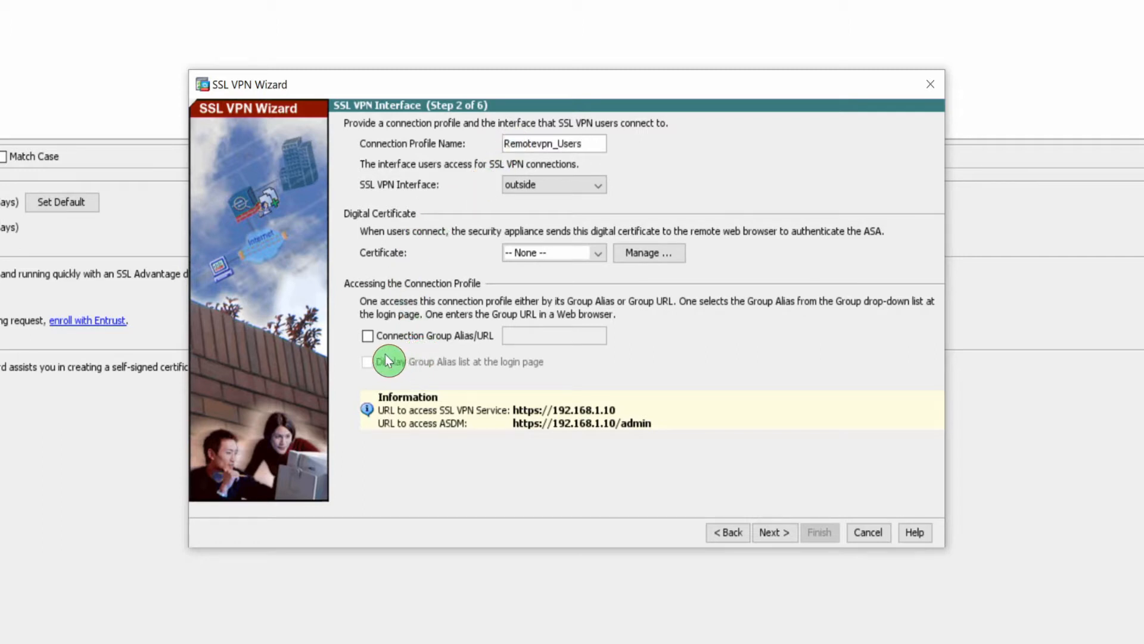
{"action": "left_click", "coordinate": [368, 336]}
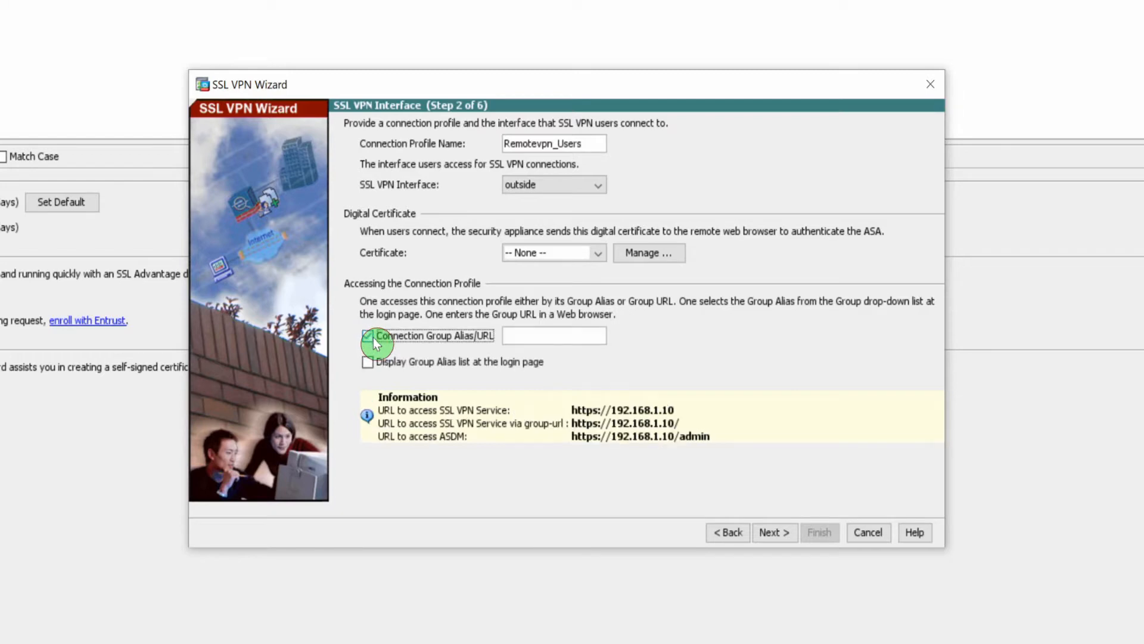
{"action": "left_click", "coordinate": [526, 334]}
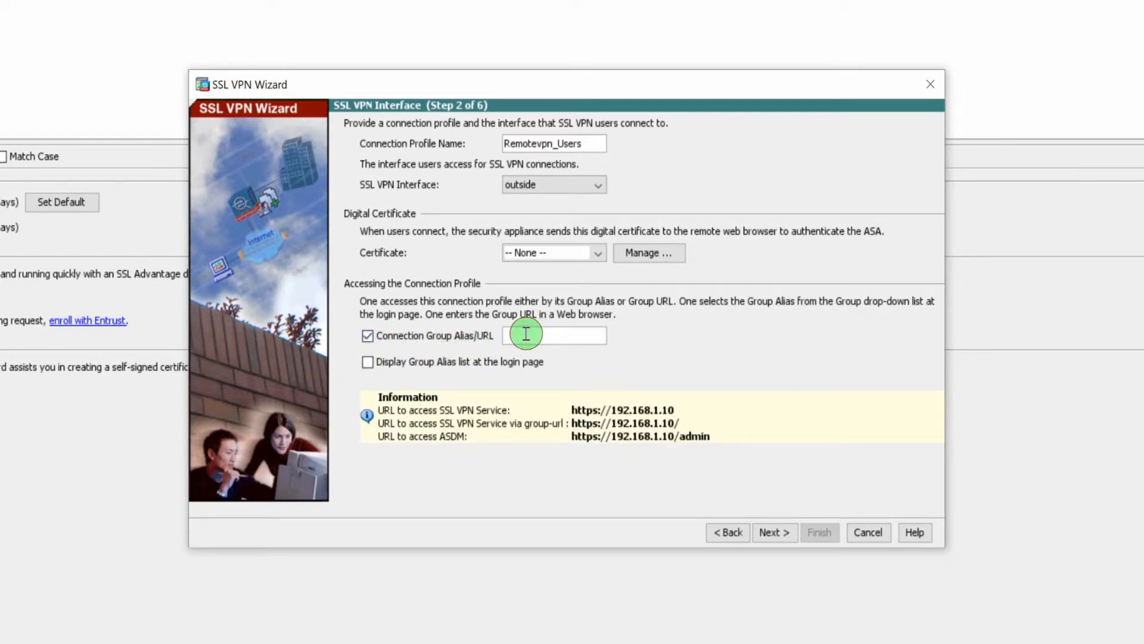
{"action": "type", "text": "Remotevpn"}
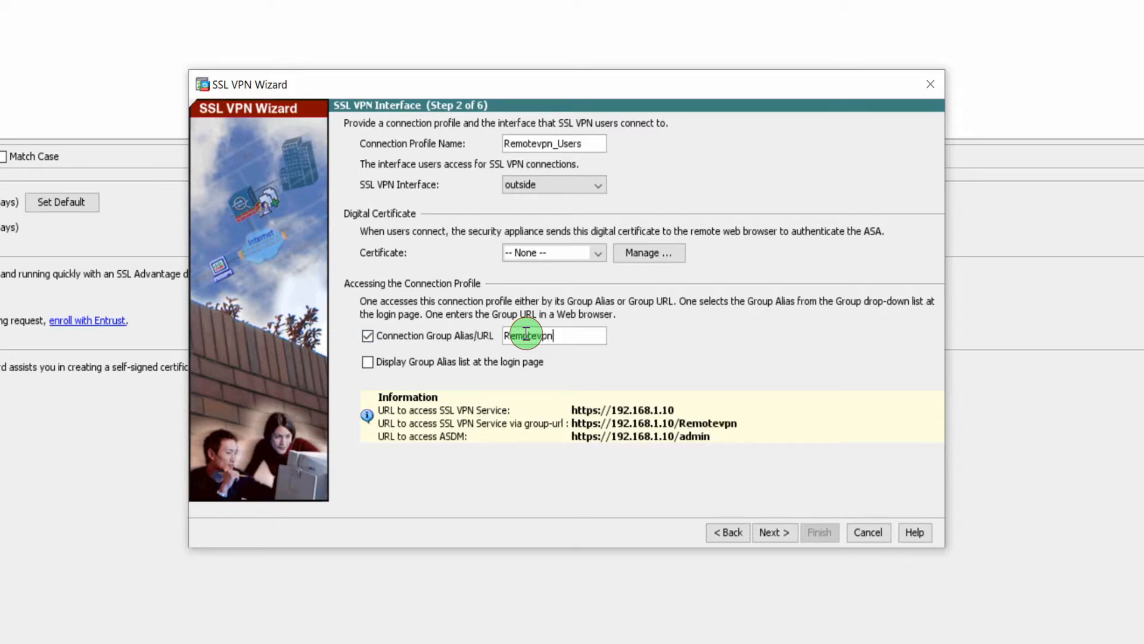
{"action": "type", "text": "_Users"}
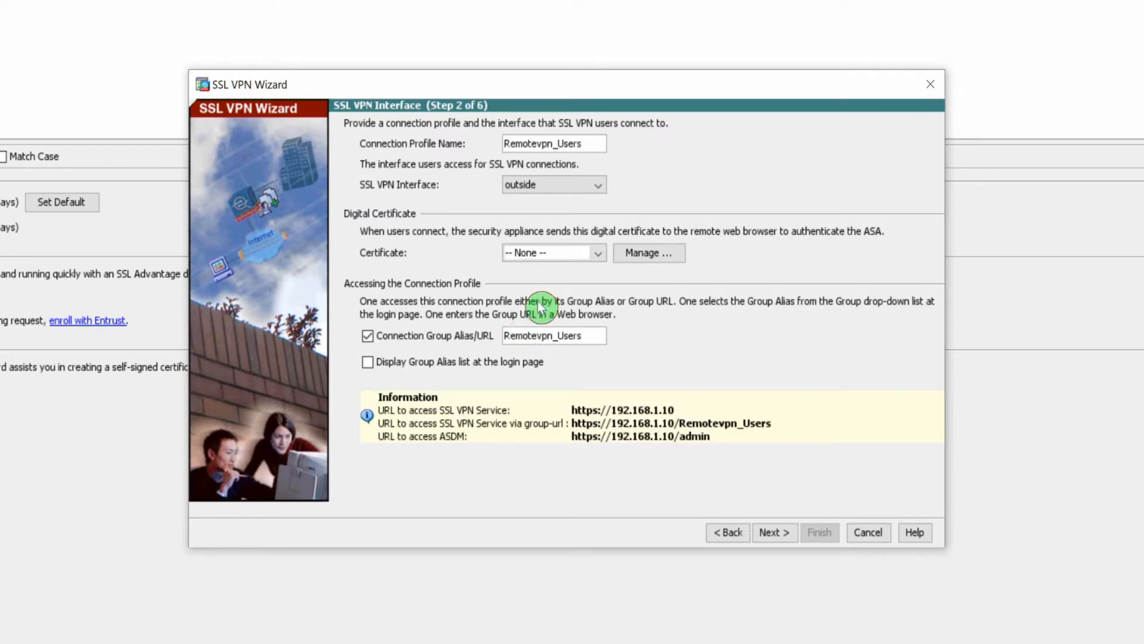
{"action": "left_click", "coordinate": [367, 362]}
{"action": "left_click", "coordinate": [774, 533]}
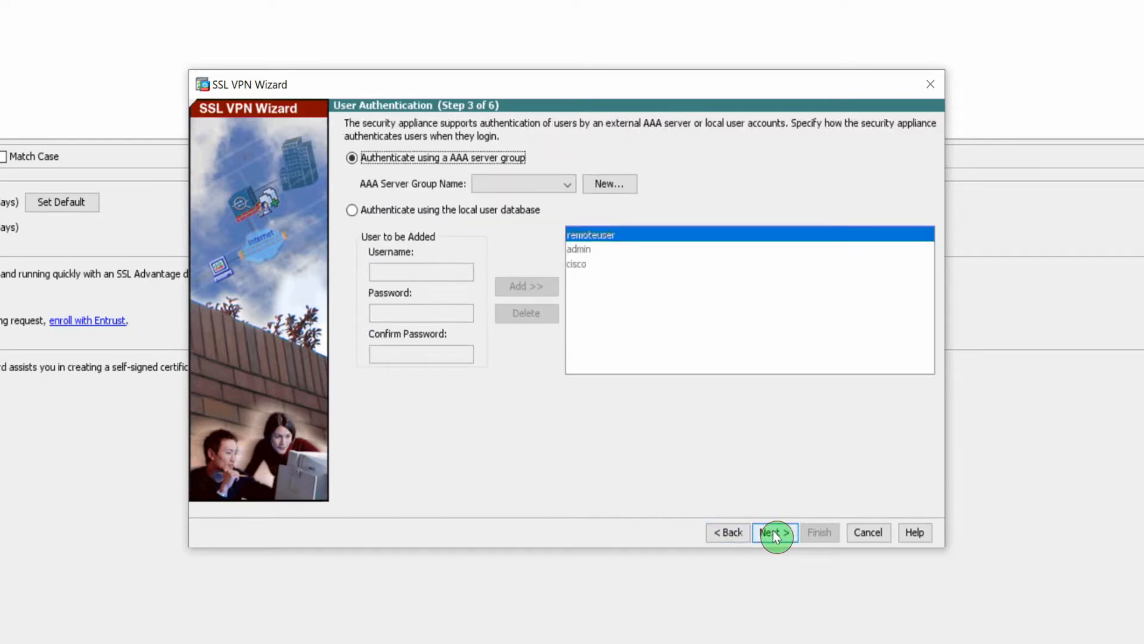
- Authenticate against the local database, replace the old account with user remotevpnusers and its password
{"action": "left_click", "coordinate": [353, 214]}
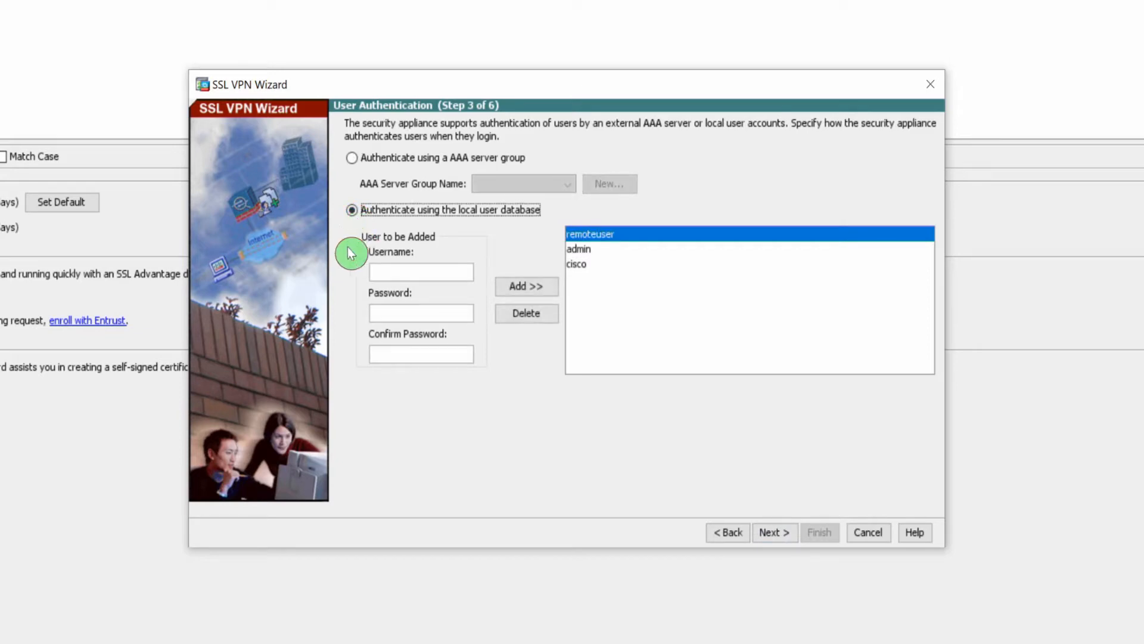
{"action": "left_click", "coordinate": [527, 315]}
{"action": "left_click", "coordinate": [406, 276]}
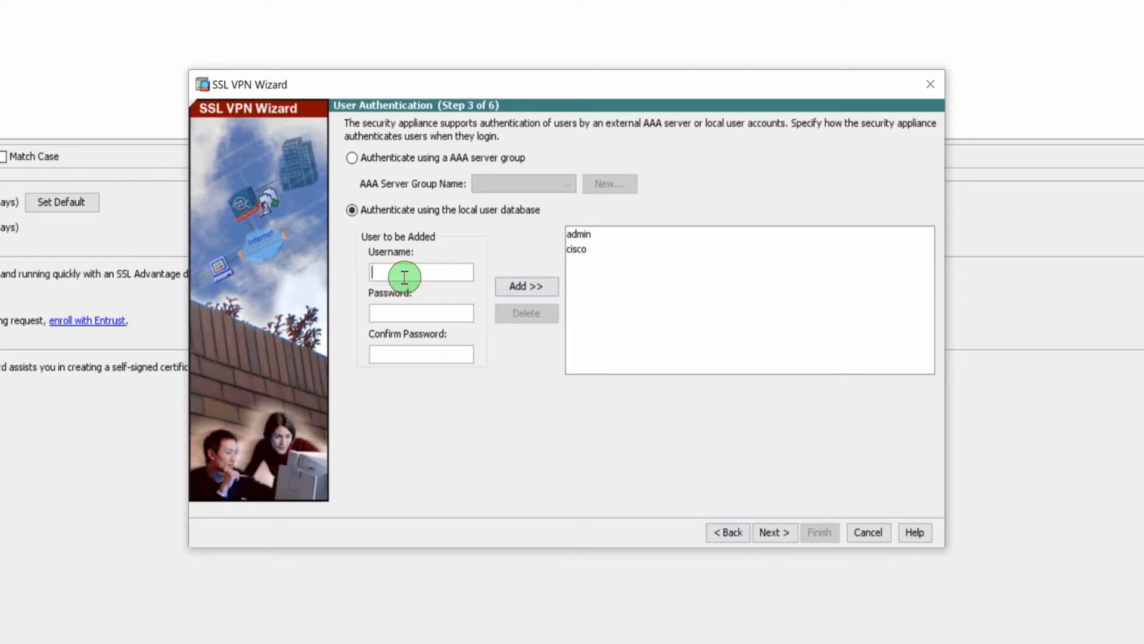
{"action": "type", "text": "remotevpnusercisc"}
{"action": "key", "text": "Tab"}
{"action": "type", "text": "c"}
{"action": "key", "text": "BackSpace"}
{"action": "type", "text": "cis"}
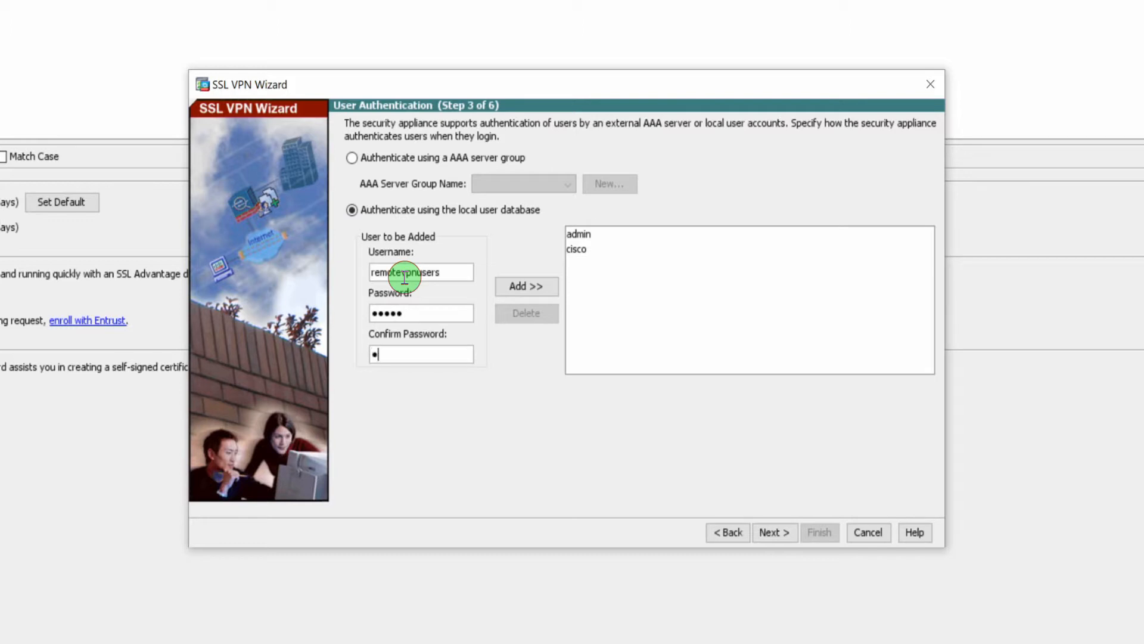
{"action": "type", "text": "co"}
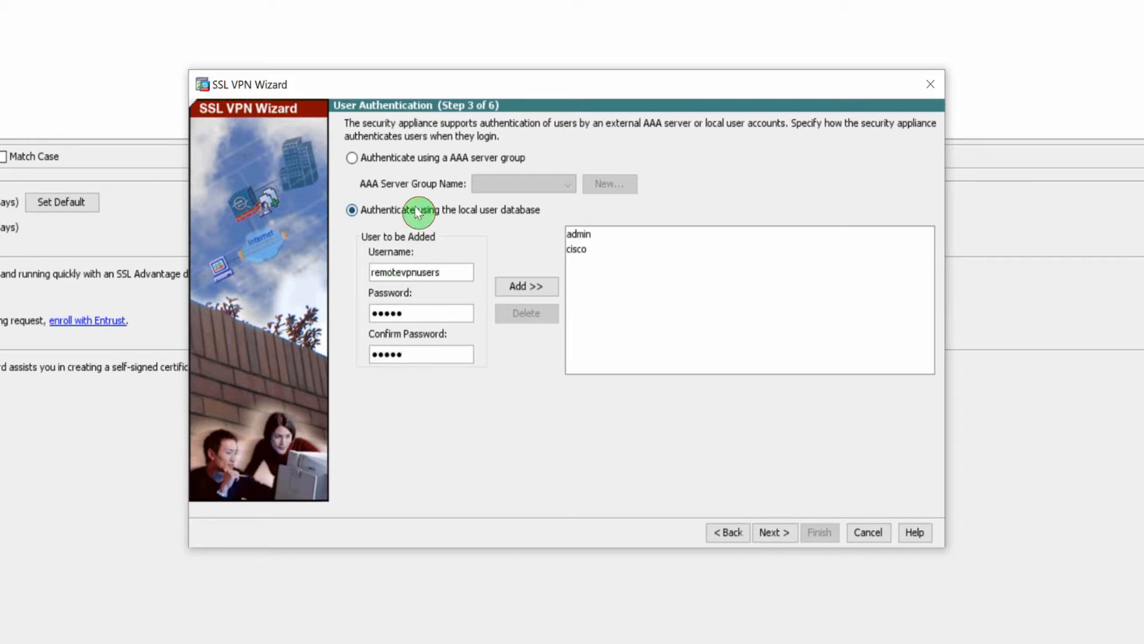
{"action": "left_click", "coordinate": [523, 286]}
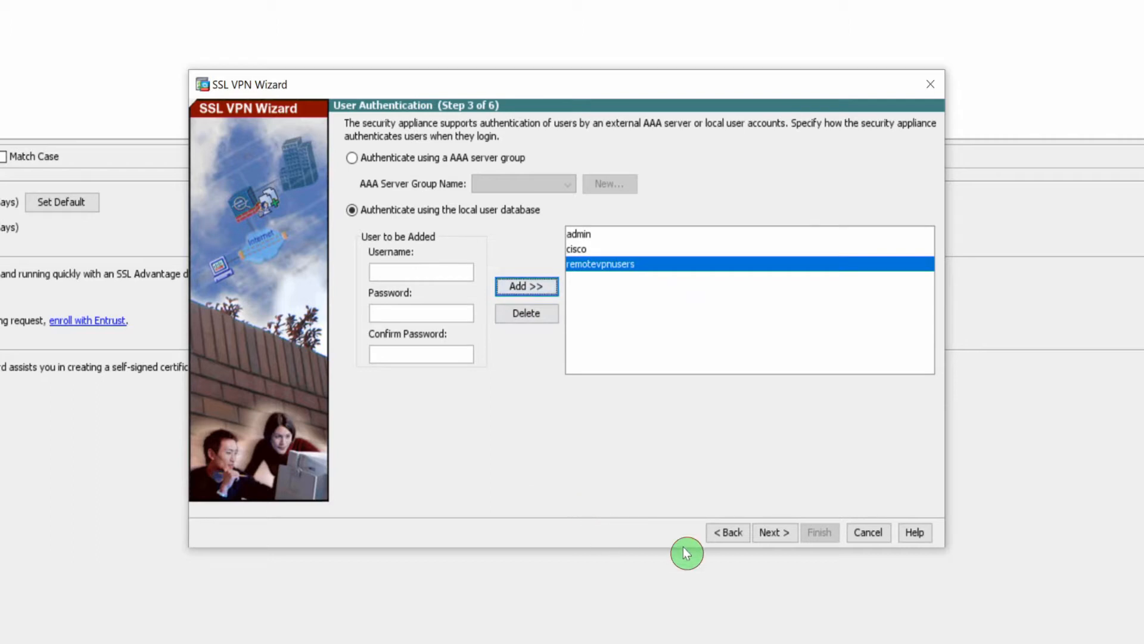
{"action": "left_click", "coordinate": [774, 532]}
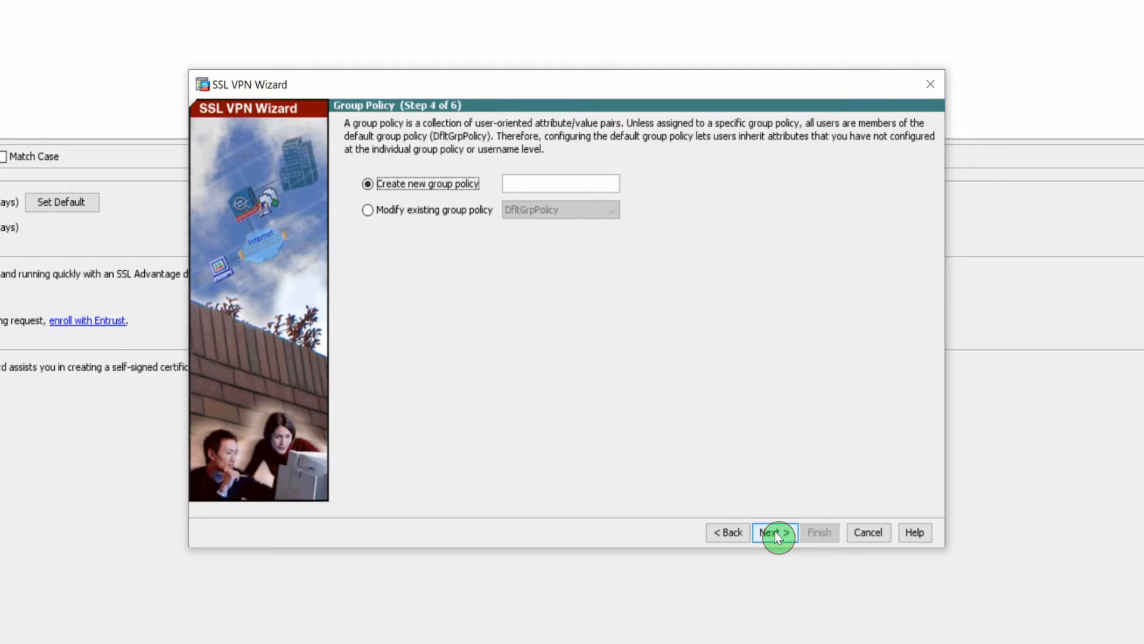
- Keep DfltGrpPolicy and create bookmark list Remotevpnusers_bookmark, starting its first bookmark
{"action": "left_click", "coordinate": [369, 212]}
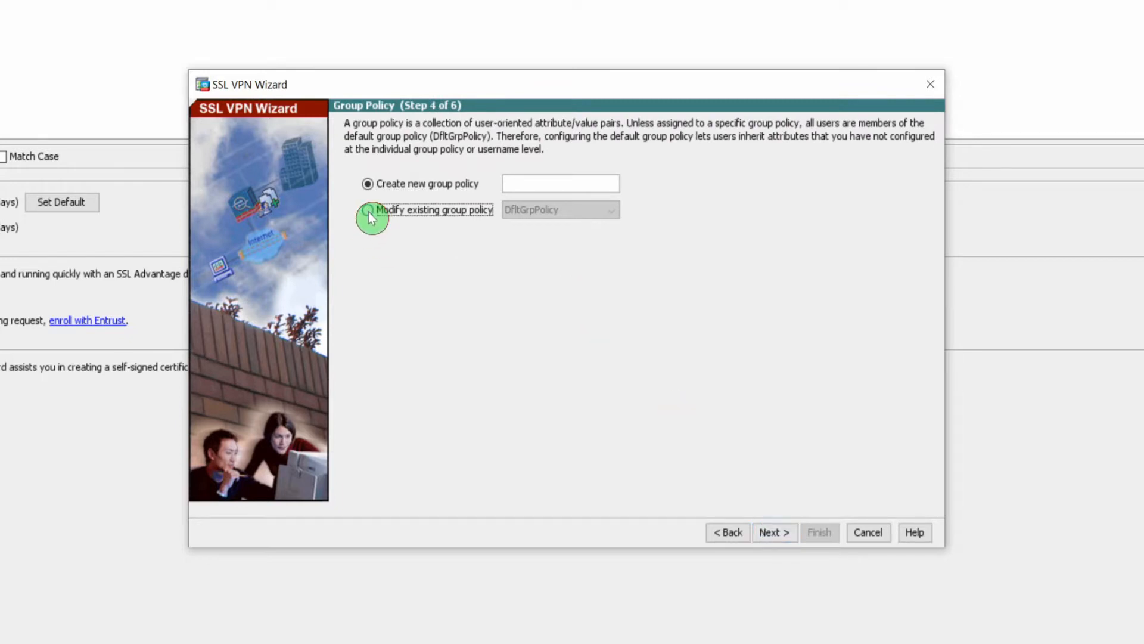
{"action": "left_click", "coordinate": [768, 536]}
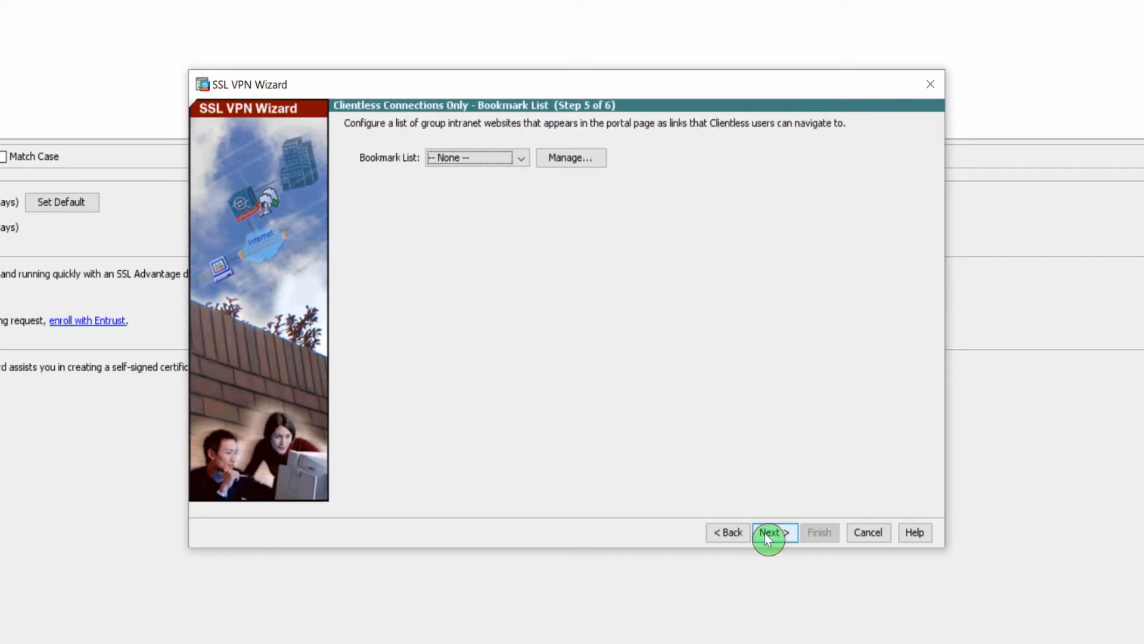
{"action": "left_click", "coordinate": [563, 160]}
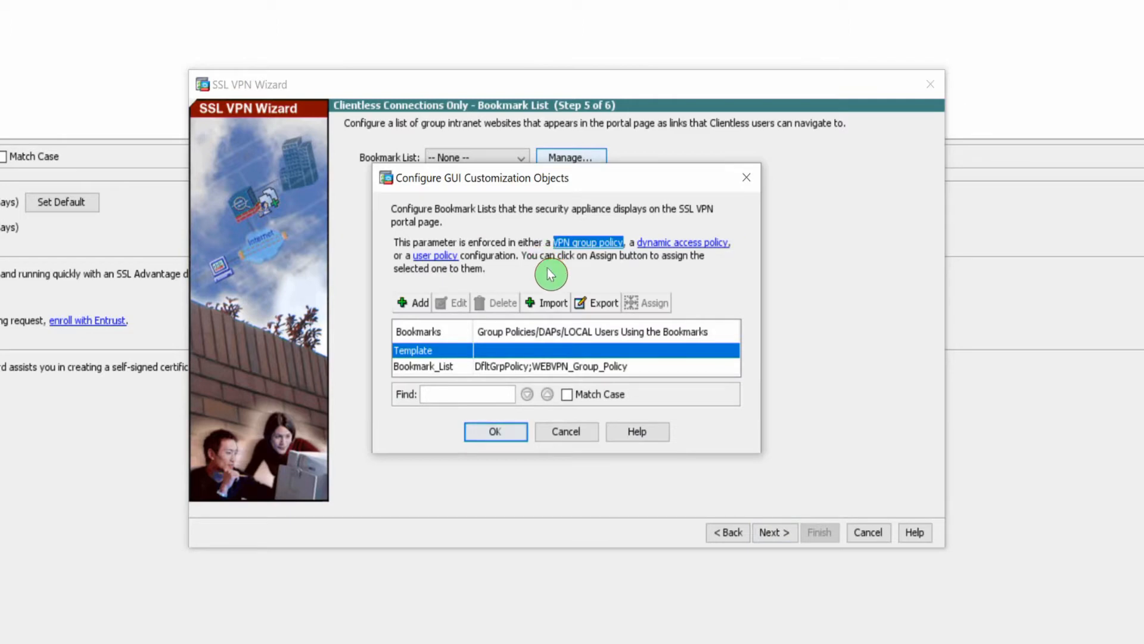
{"action": "left_click", "coordinate": [413, 302]}
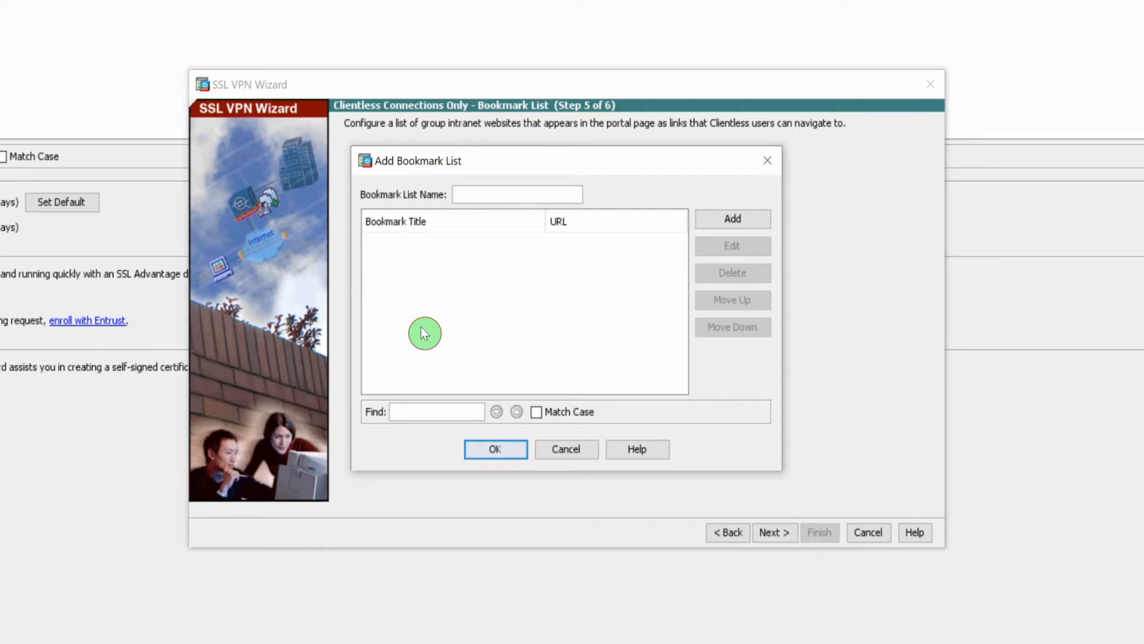
{"action": "type", "text": "Remotevpn"}
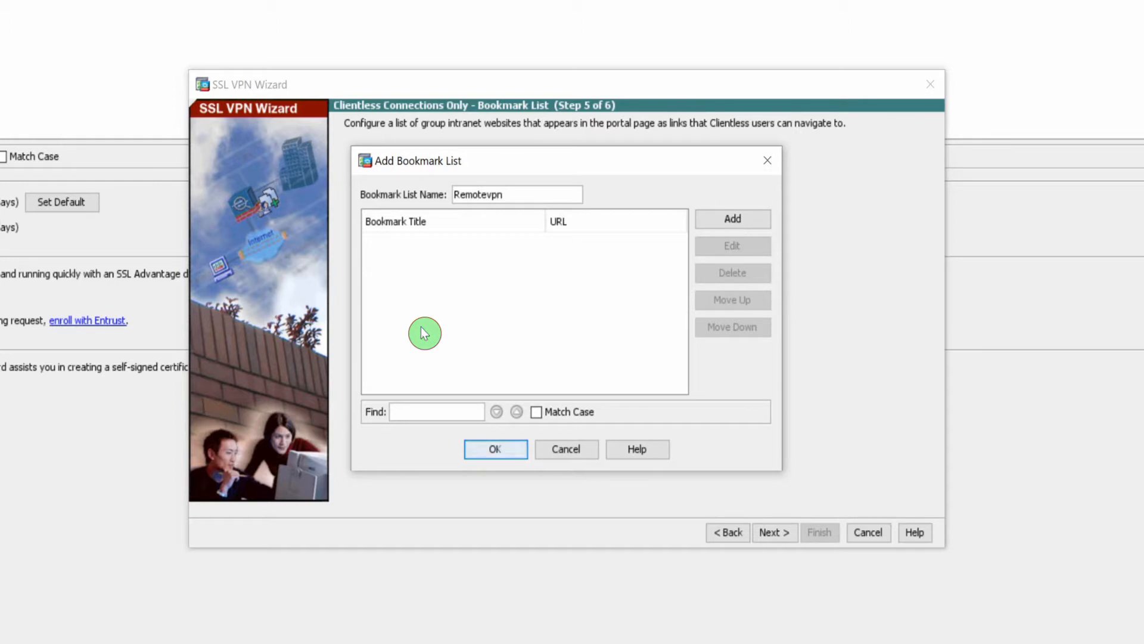
{"action": "type", "text": "users_bookmark"}
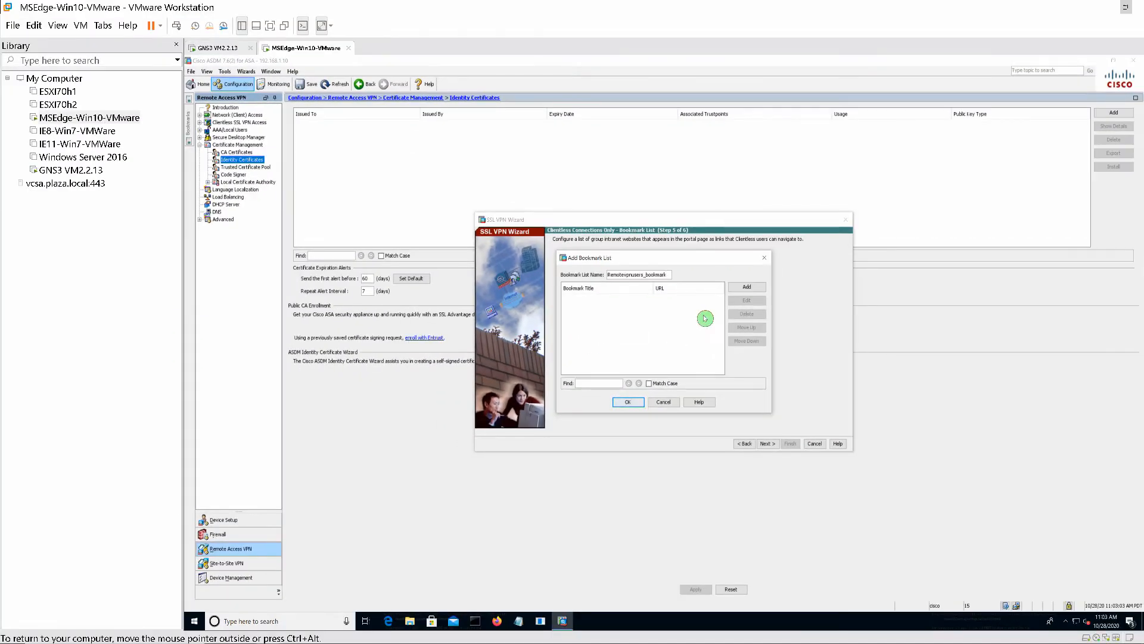
{"action": "left_click", "coordinate": [746, 287]}
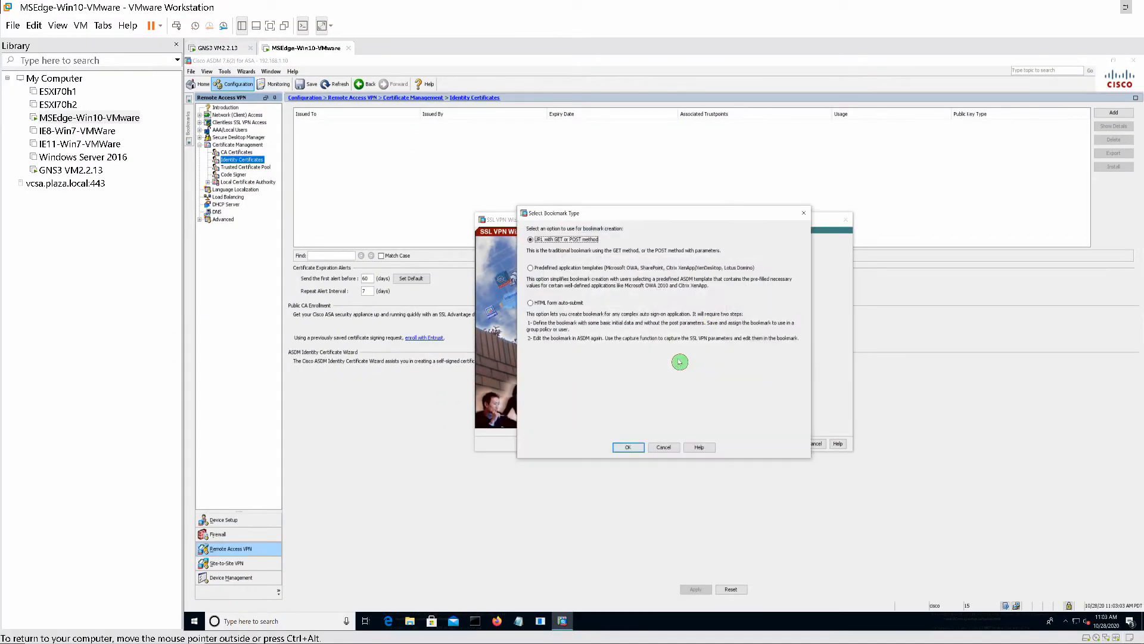
{"action": "left_click", "coordinate": [630, 448]}
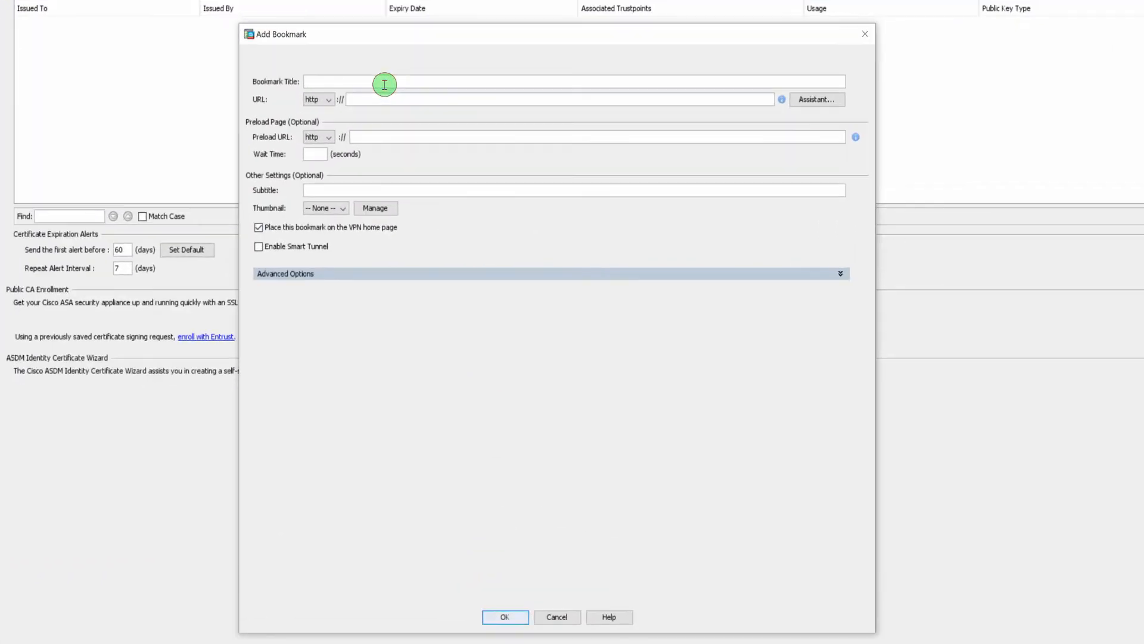
{"action": "type", "text": "Webserver"}
{"action": "key", "text": "Tab"}
{"action": "key", "text": "Tab"}
{"action": "type", "text": "webser"}
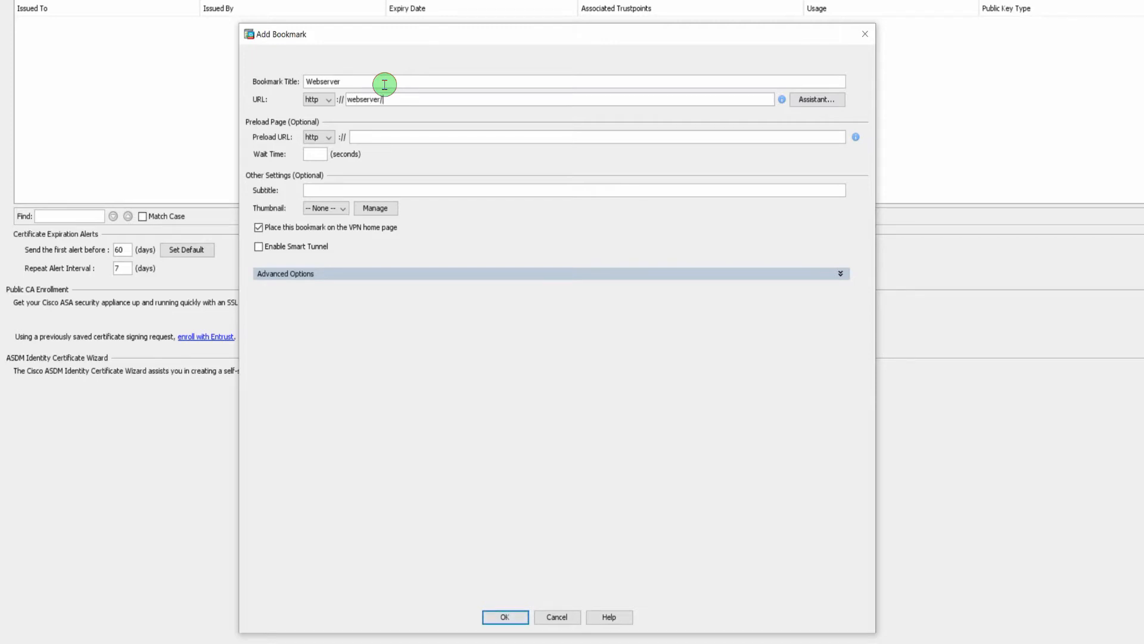
{"action": "type", "text": "ver/index.html"}
{"action": "left_click", "coordinate": [505, 619]}
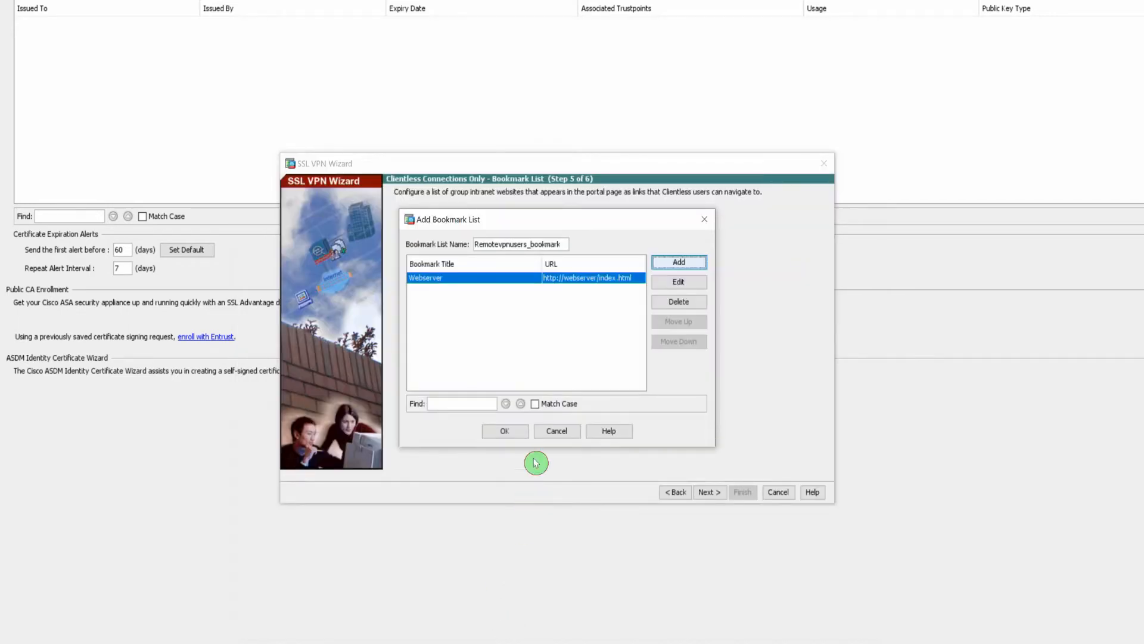
{"action": "left_click", "coordinate": [680, 262]}
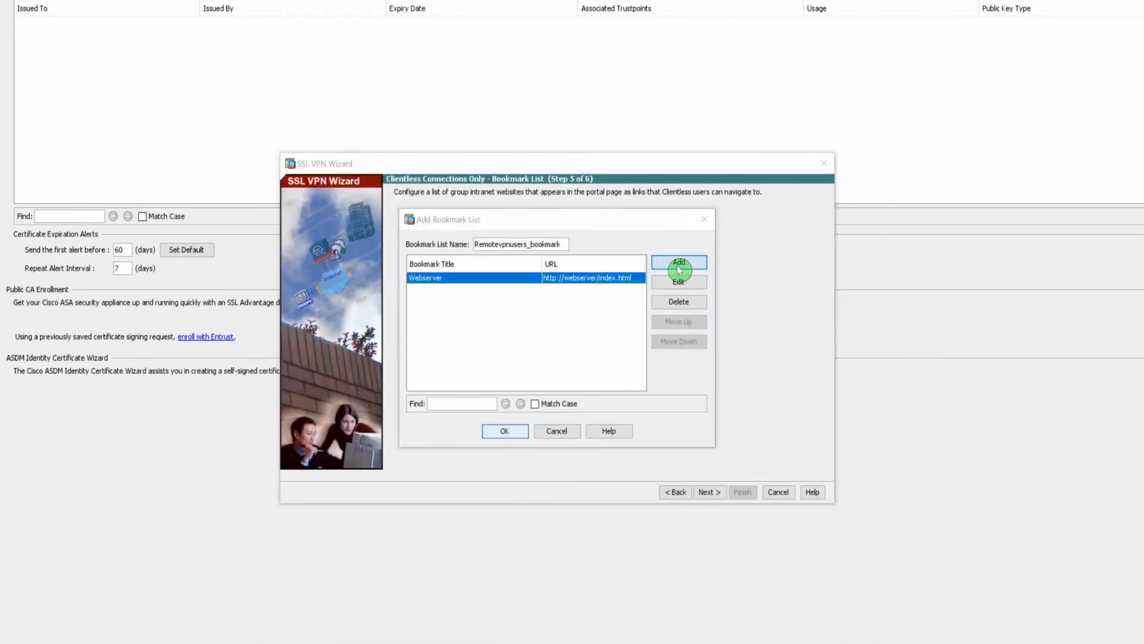
{"action": "left_click", "coordinate": [504, 498]}
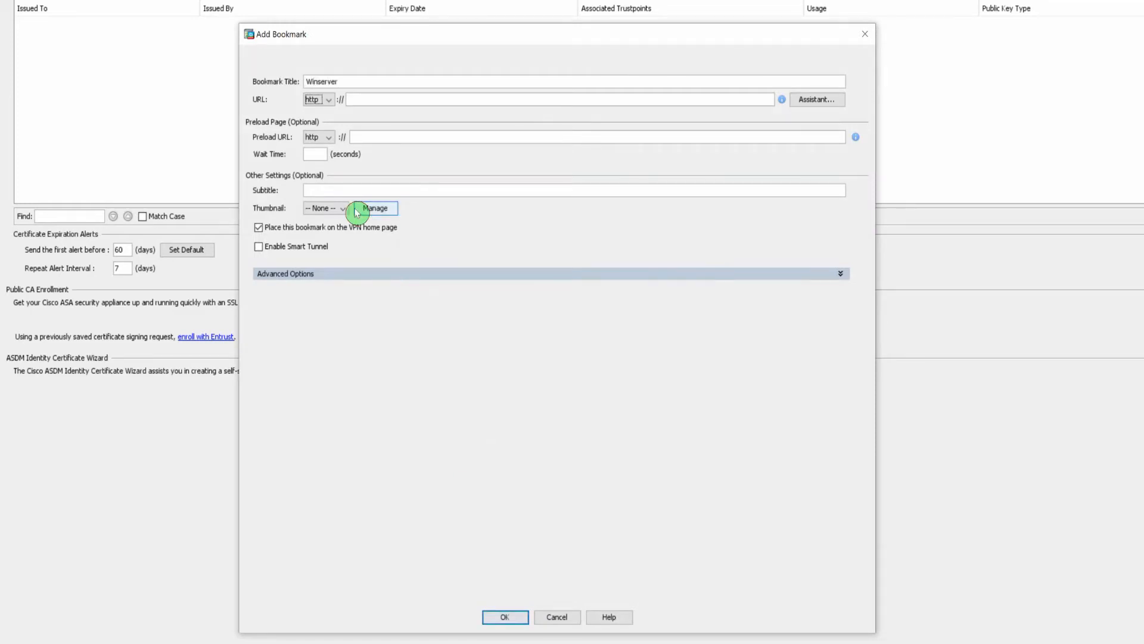
- Save bookmark Winserver with protocol cifs and address \\winserver\shared
{"action": "left_click", "coordinate": [329, 101]}
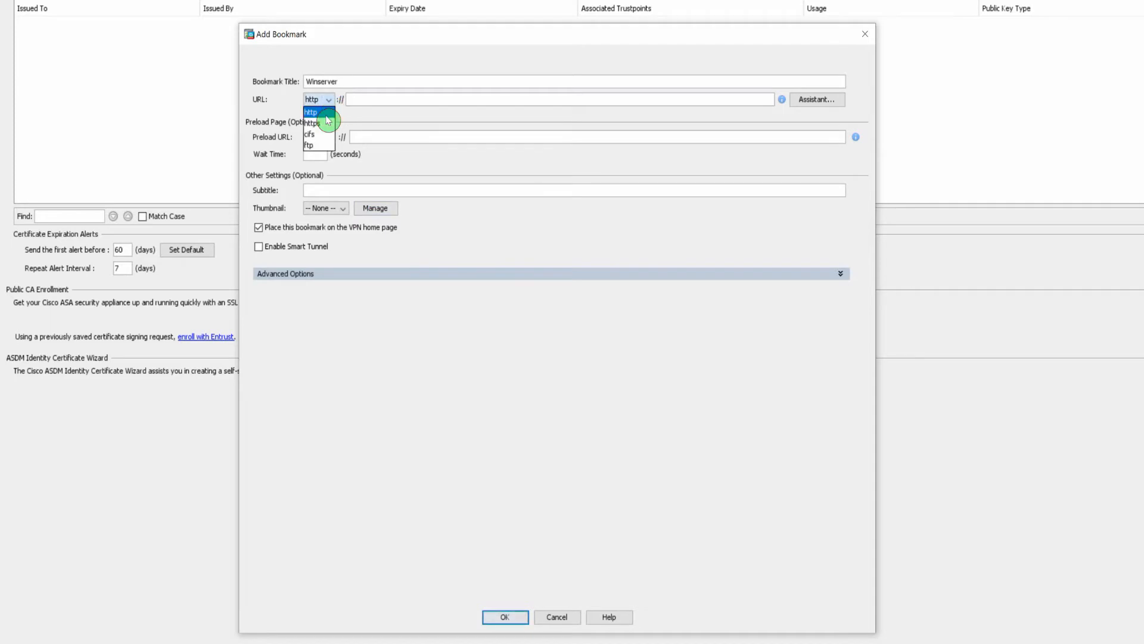
{"action": "left_click", "coordinate": [324, 140]}
{"action": "left_click", "coordinate": [367, 100]}
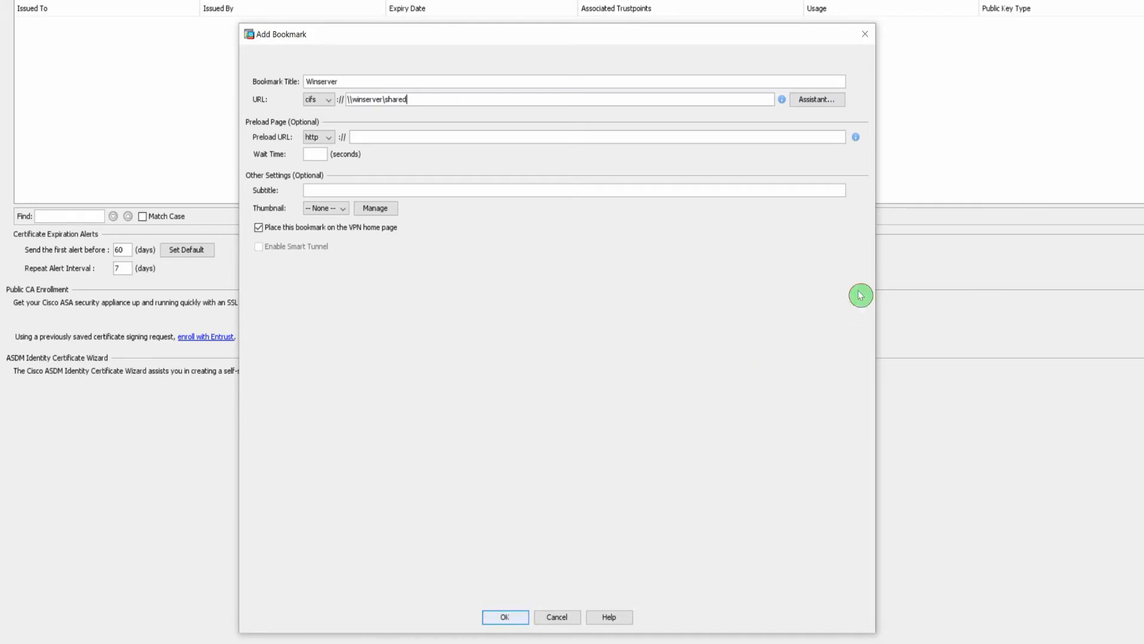
{"action": "left_click", "coordinate": [520, 616]}
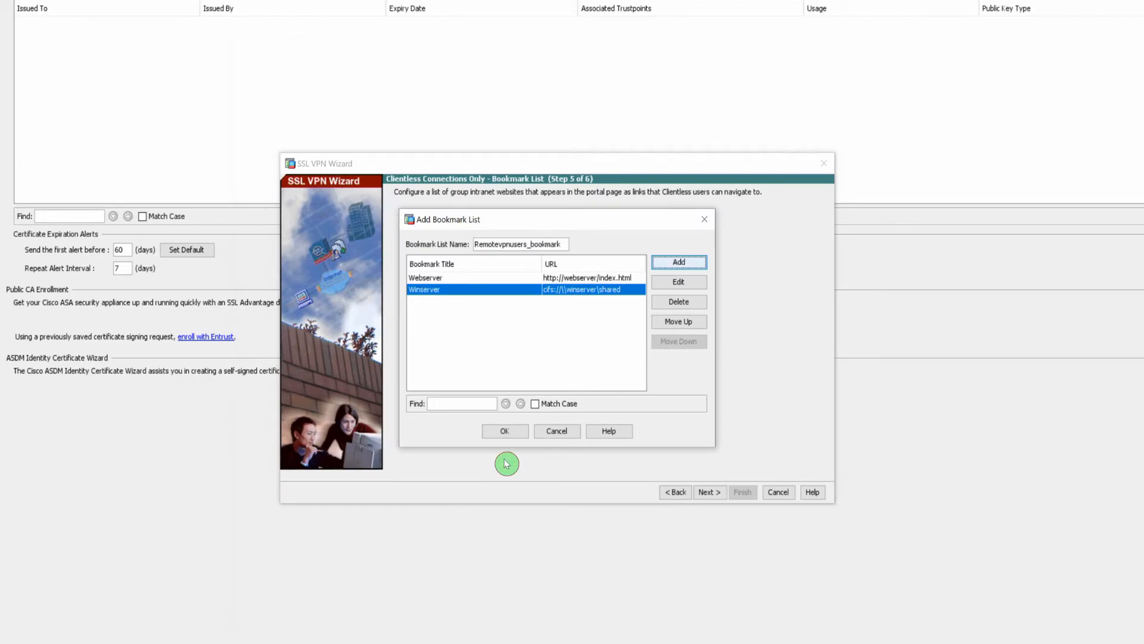
- Save Remotevpnusers_bookmark, select it in the wizard, and advance to the Summary step
{"action": "left_click", "coordinate": [511, 434]}
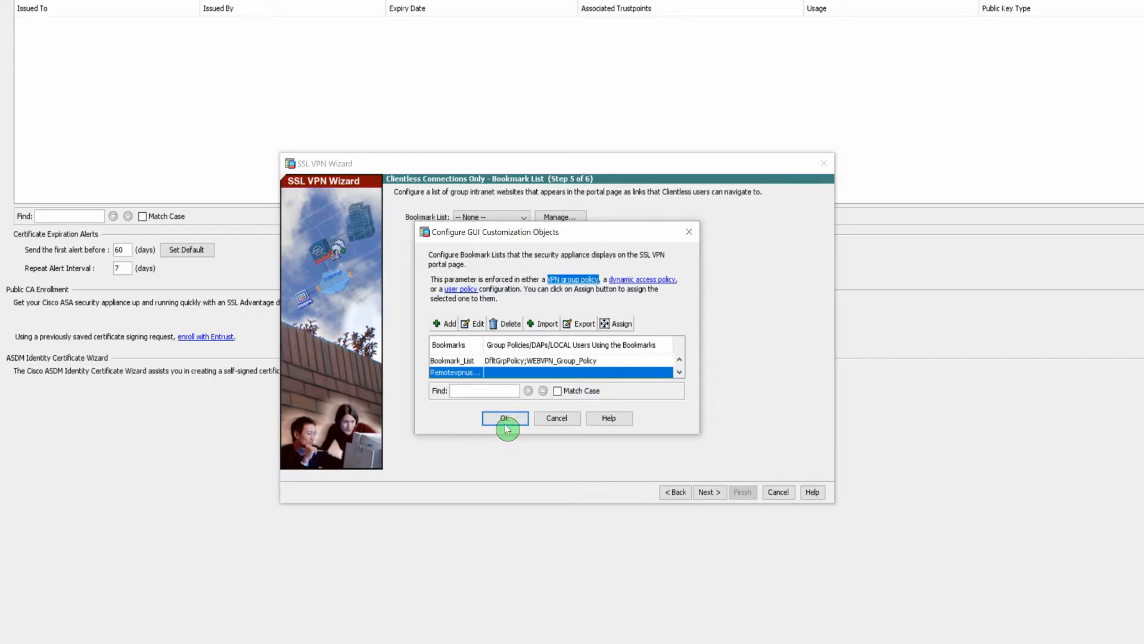
{"action": "left_click", "coordinate": [505, 421]}
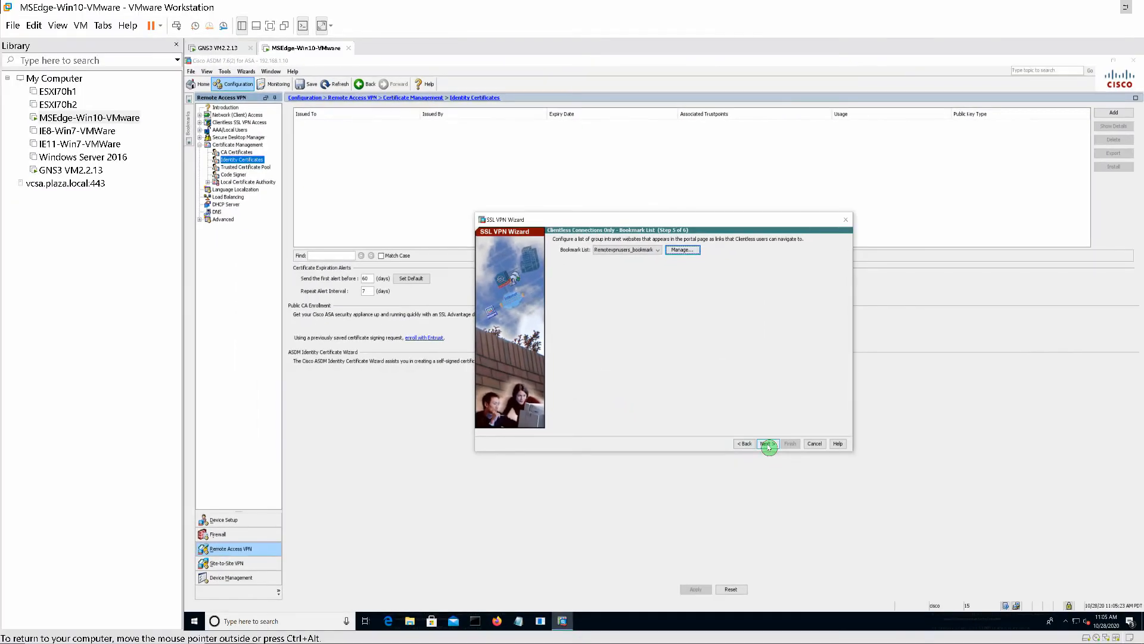
{"action": "left_click", "coordinate": [709, 492]}
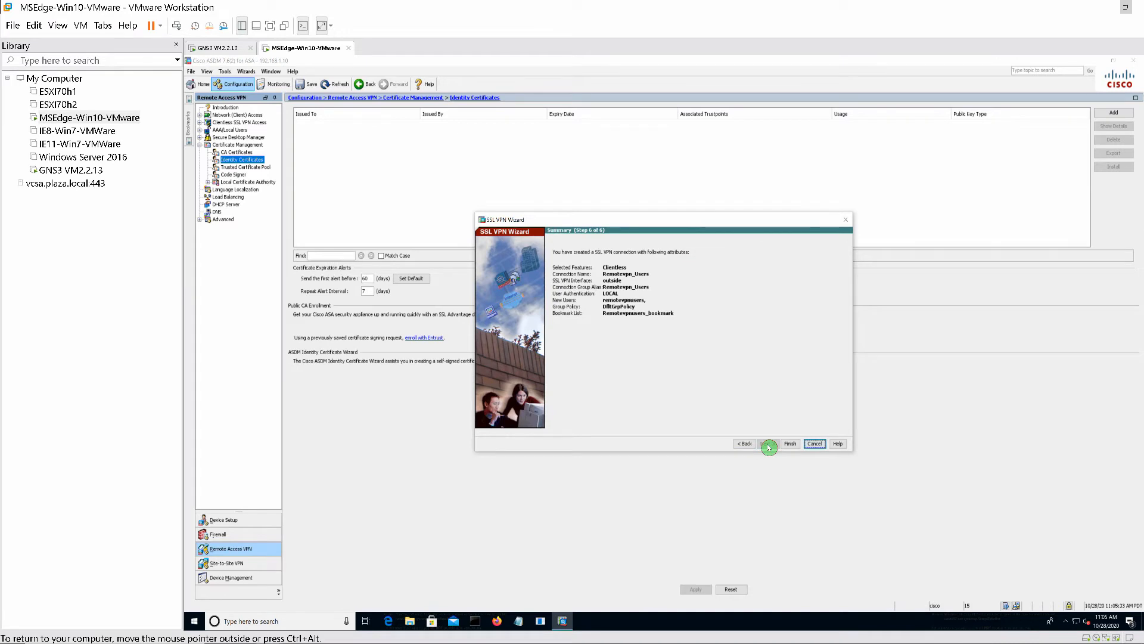
- Finish the wizard, check the Remotevpn_Users connection profile, and begin adding an identity certificate
{"action": "left_click", "coordinate": [789, 444]}
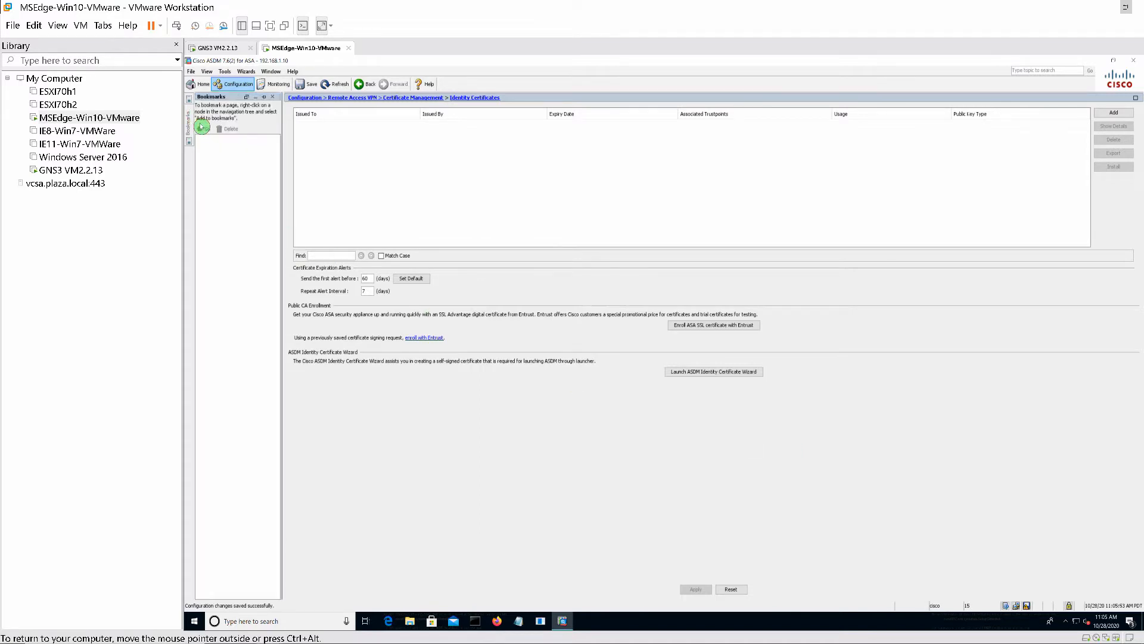
{"action": "left_click", "coordinate": [200, 123]}
{"action": "left_click", "coordinate": [225, 130]}
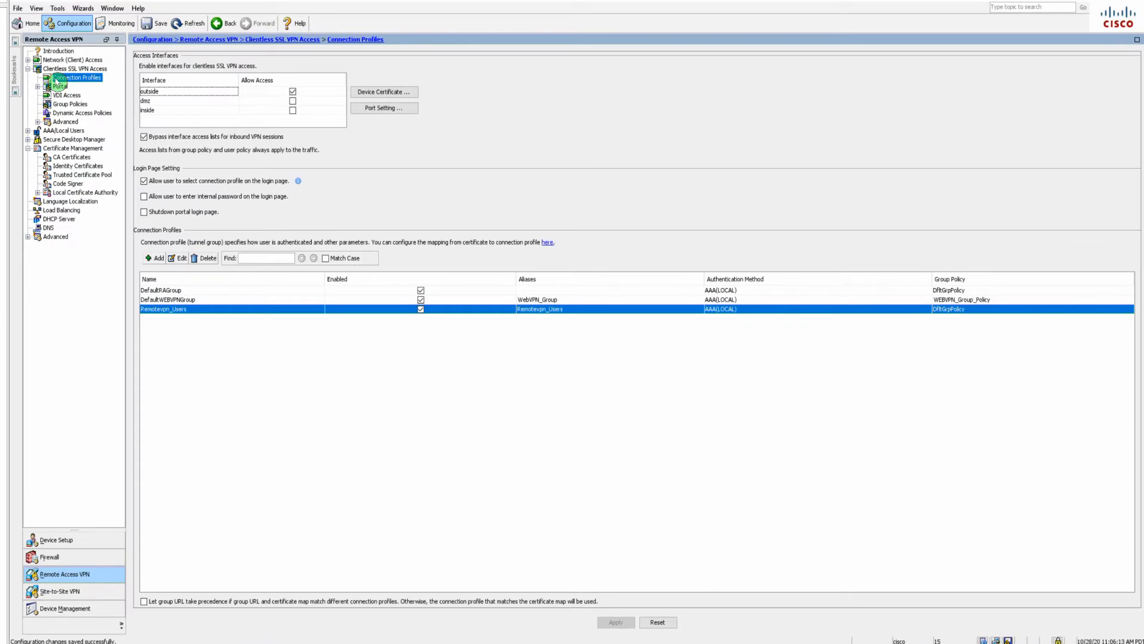
{"action": "left_click", "coordinate": [84, 168]}
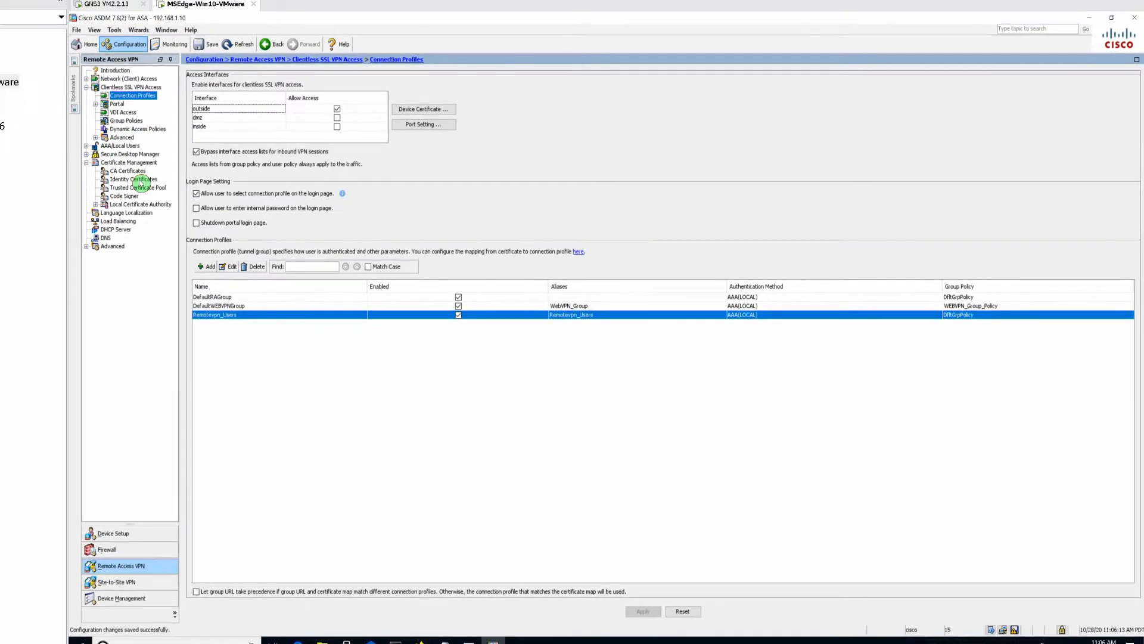
{"action": "left_click", "coordinate": [1105, 59]}
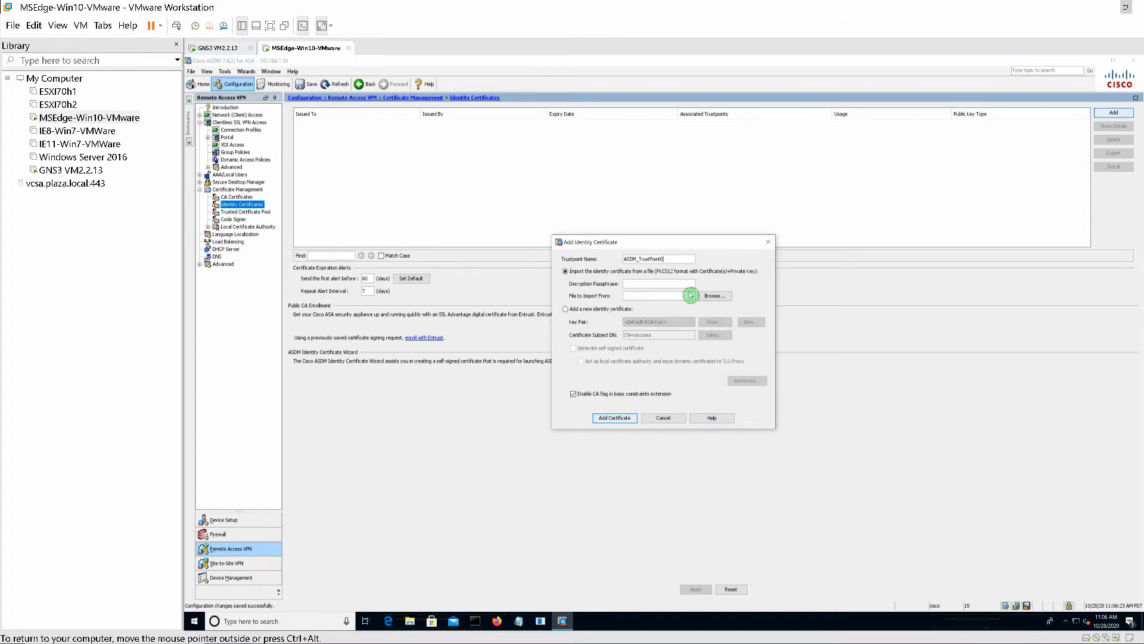
- Start a new identity certificate and try generating a custom-named 2048-bit key pair
{"action": "left_click", "coordinate": [566, 309]}
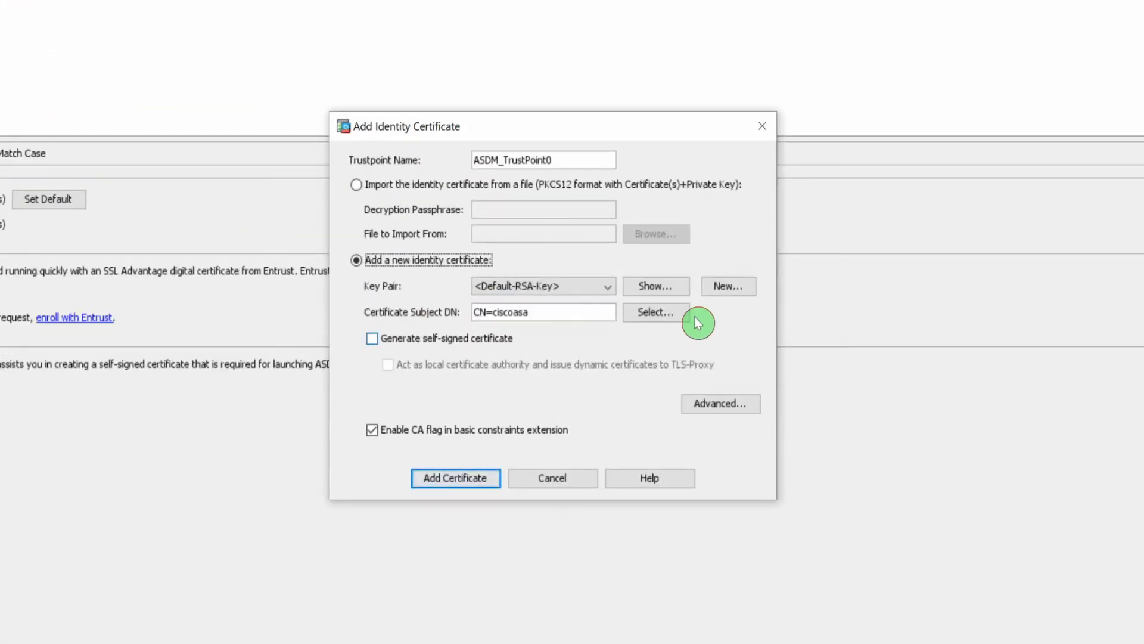
{"action": "left_click", "coordinate": [724, 287]}
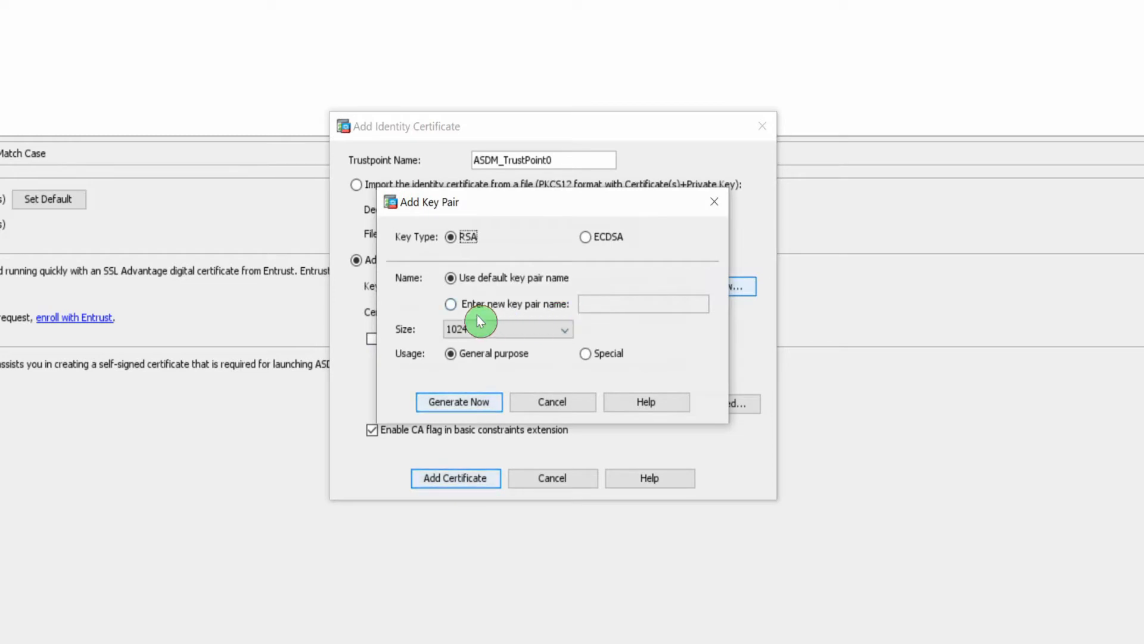
{"action": "left_click", "coordinate": [459, 305]}
{"action": "left_click", "coordinate": [622, 303]}
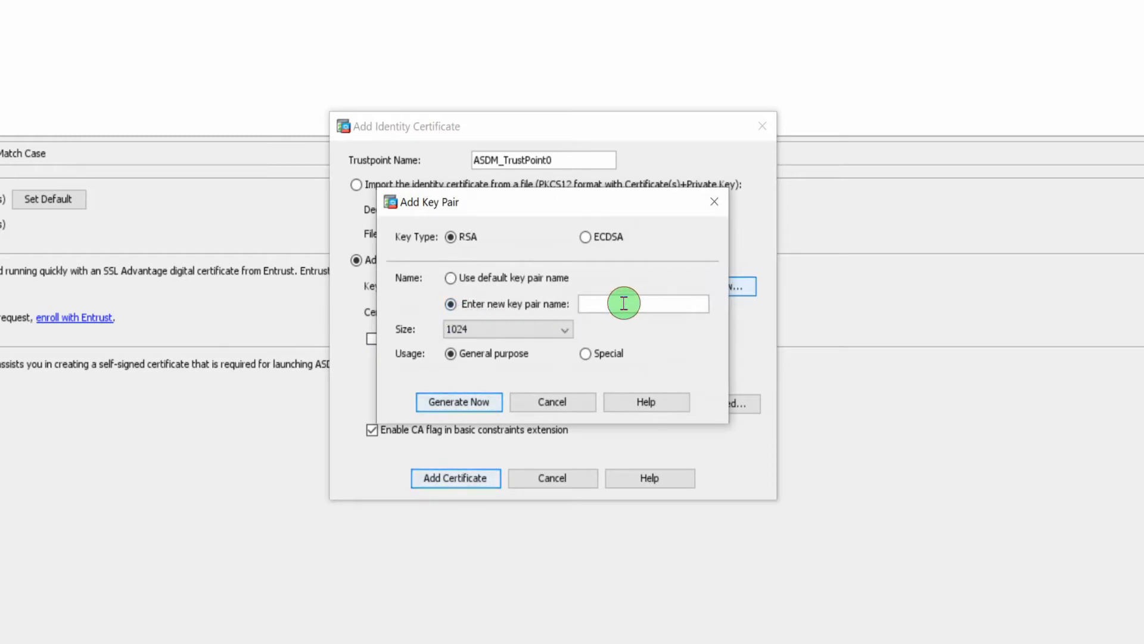
{"action": "type", "text": "sslkey"}
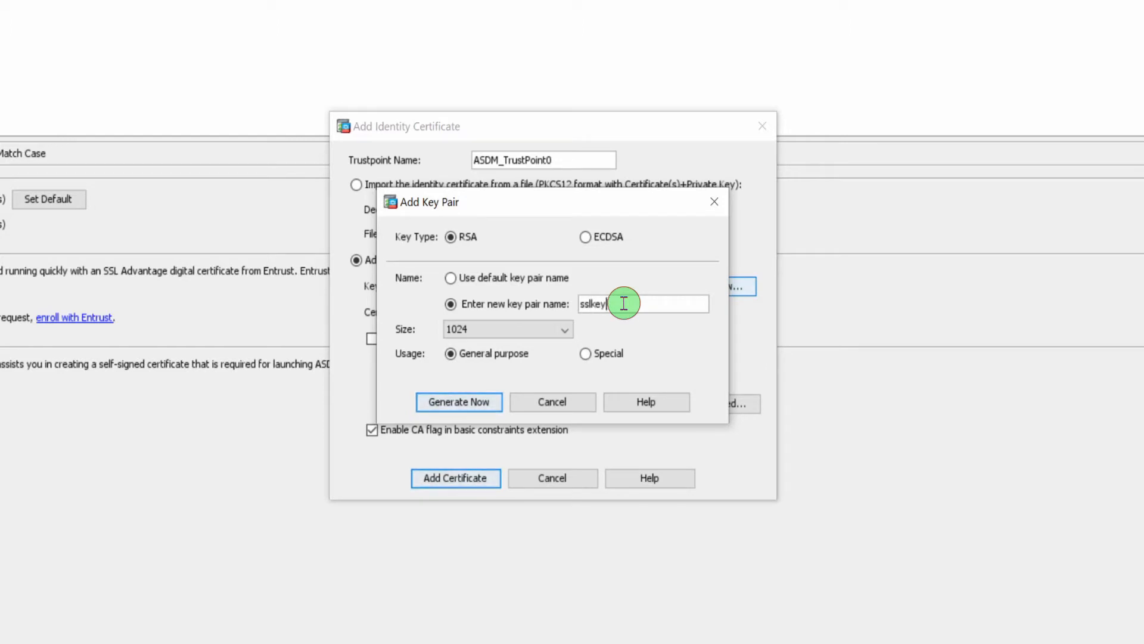
{"action": "type", "text": "pair"}
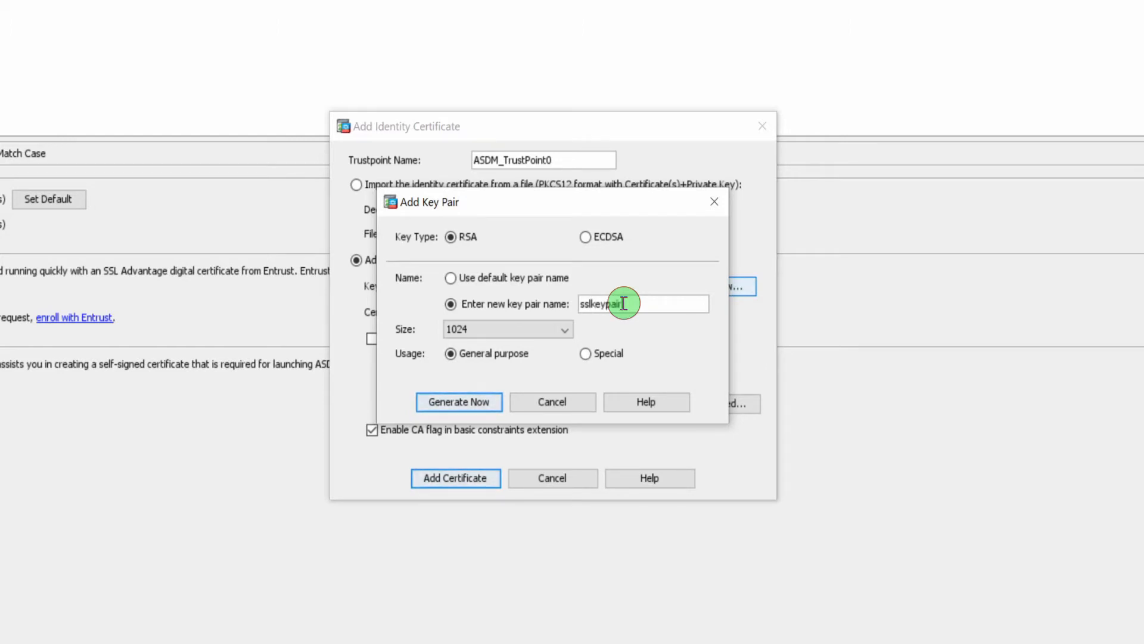
{"action": "left_click", "coordinate": [564, 331]}
{"action": "left_click", "coordinate": [466, 391]}
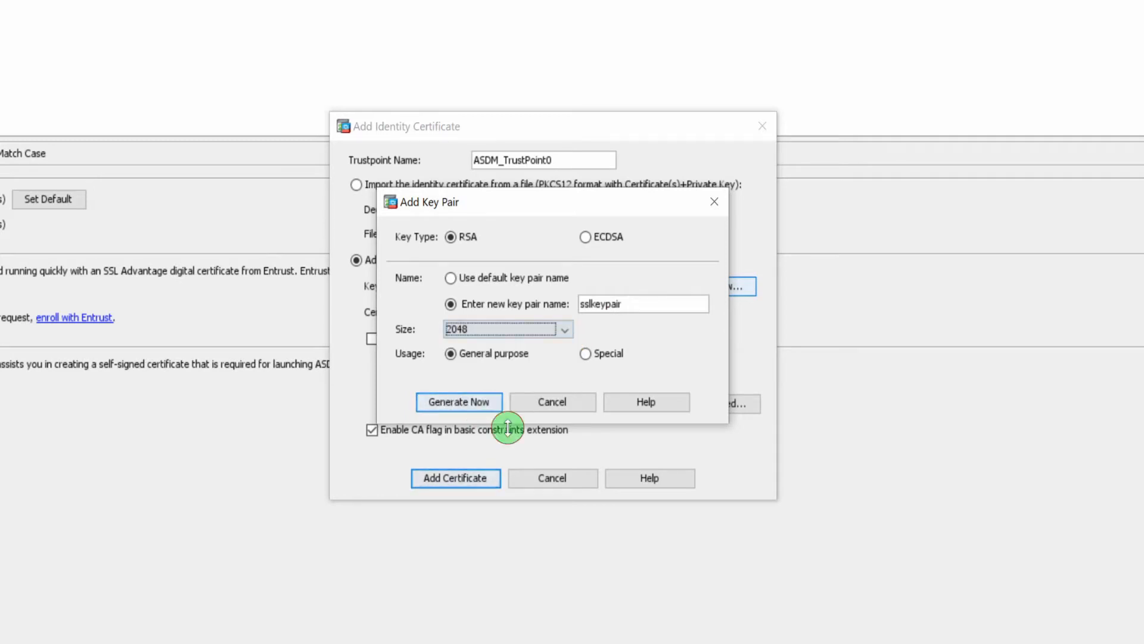
{"action": "left_click", "coordinate": [480, 407]}
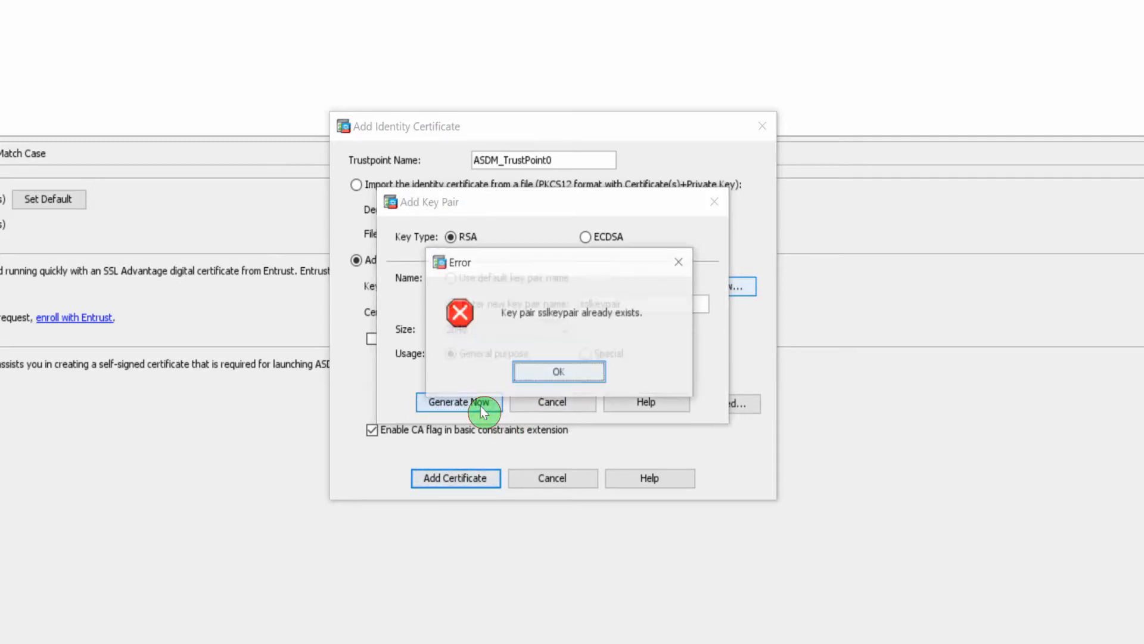
- After the already-exists error, rename the key pair to ssl_key_pair and generate it
{"action": "left_click", "coordinate": [558, 374]}
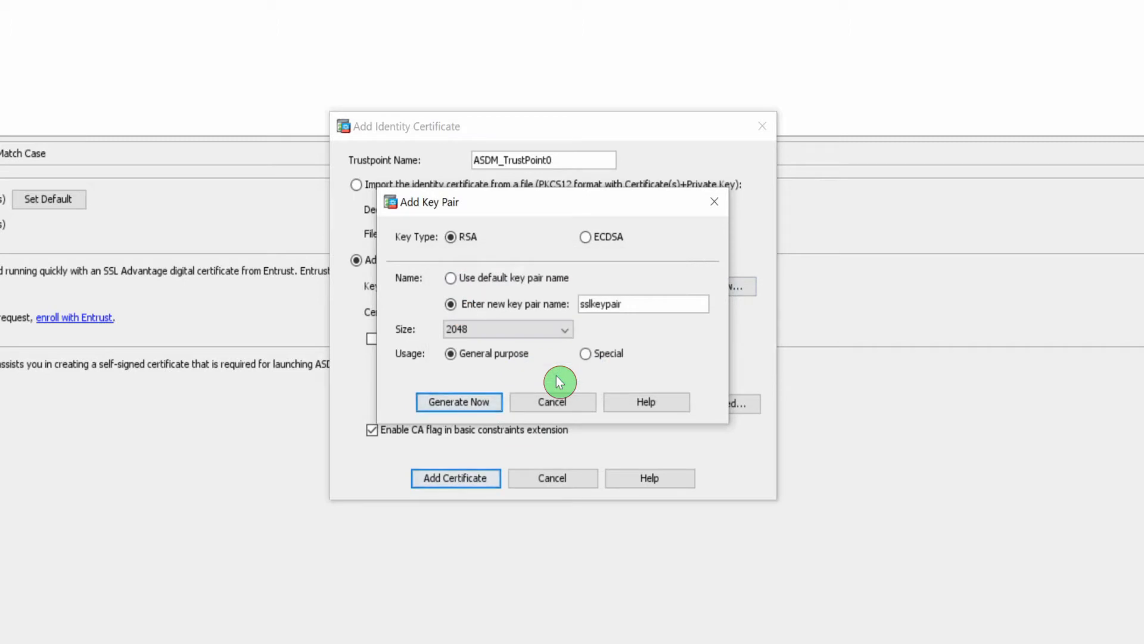
{"action": "left_click", "coordinate": [590, 307]}
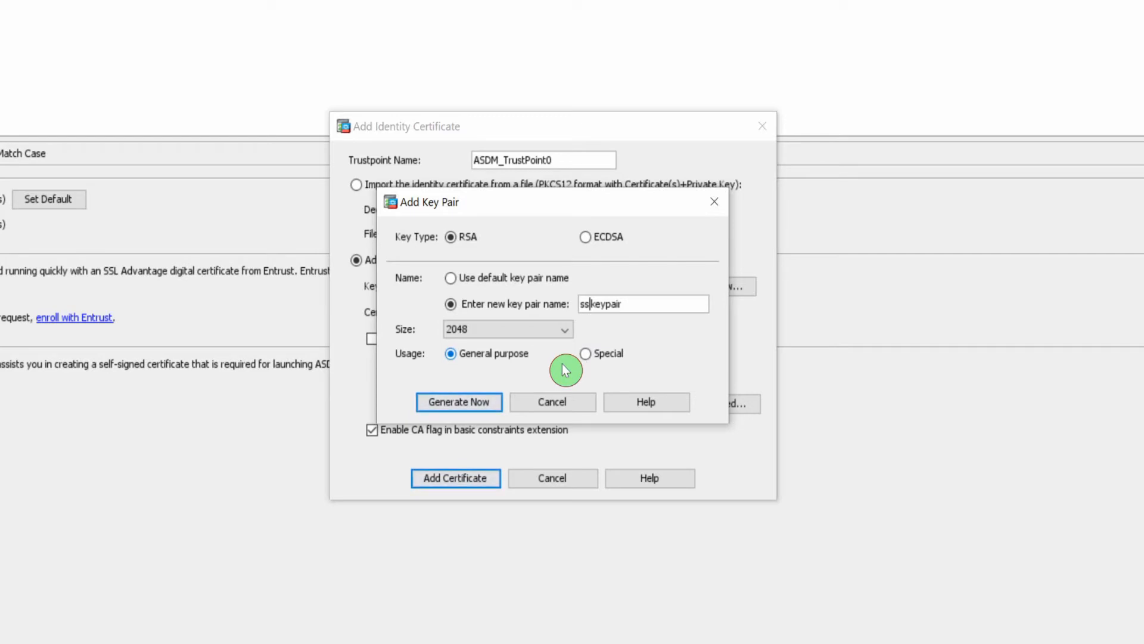
{"action": "type", "text": "_"}
{"action": "key", "text": "Right"}
{"action": "type", "text": "_"}
{"action": "left_click", "coordinate": [480, 401]}
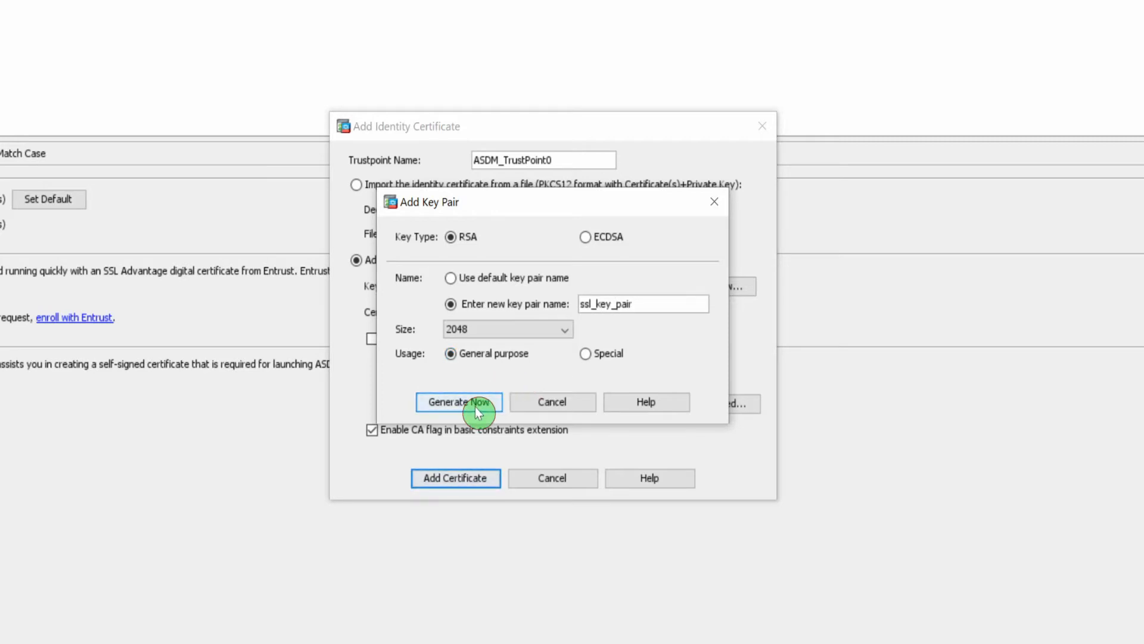
{"action": "left_click", "coordinate": [652, 312]}
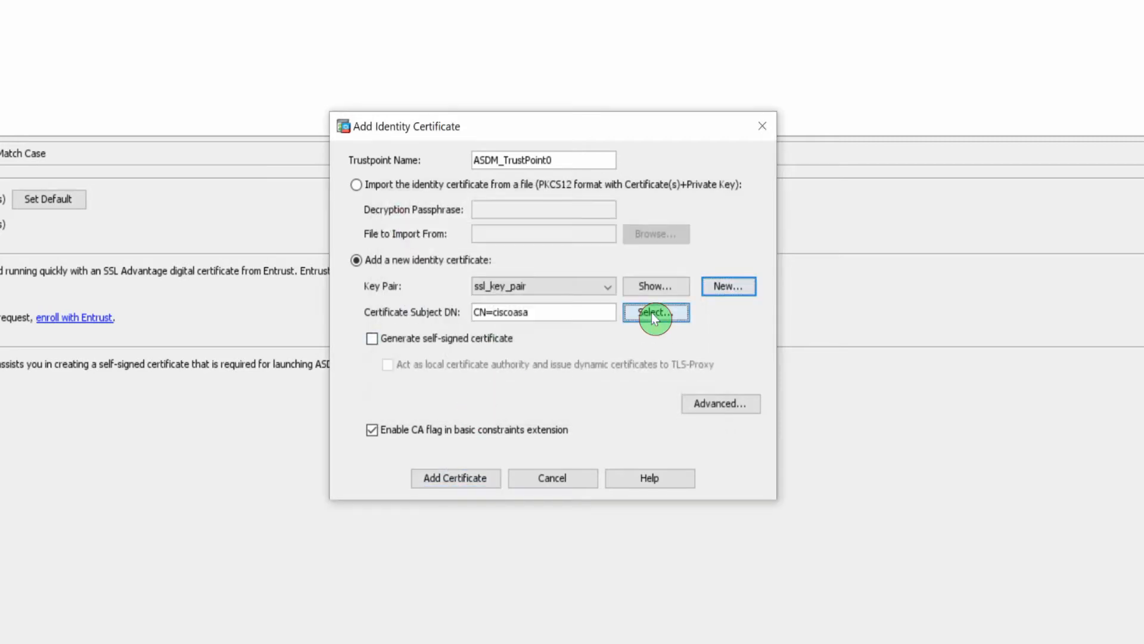
- Add subject attributes CN webvpn.plaza.com and OU Engineering
{"action": "left_click", "coordinate": [491, 286]}
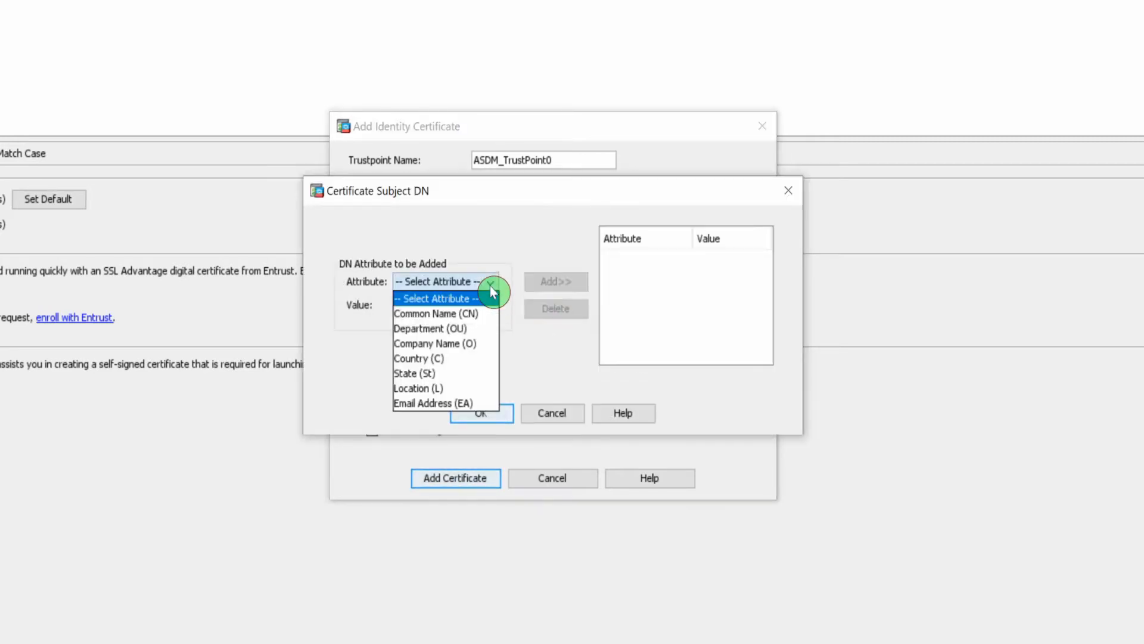
{"action": "left_click", "coordinate": [463, 316]}
{"action": "type", "text": "webvpn"}
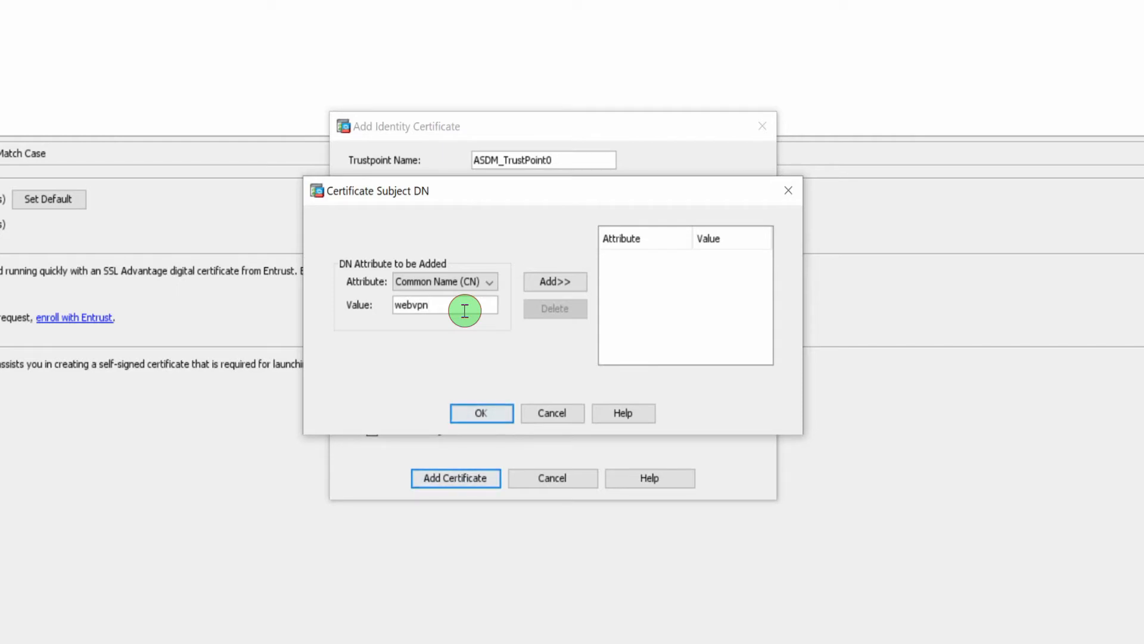
{"action": "type", "text": ".plaza.com"}
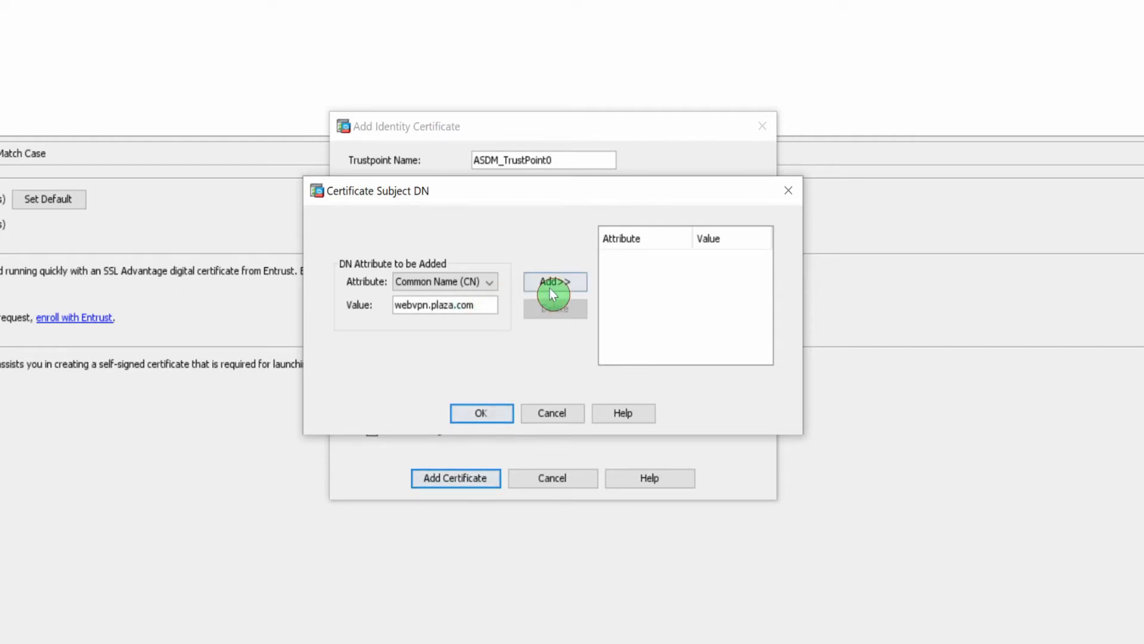
{"action": "left_click", "coordinate": [551, 283]}
{"action": "left_click", "coordinate": [488, 285]}
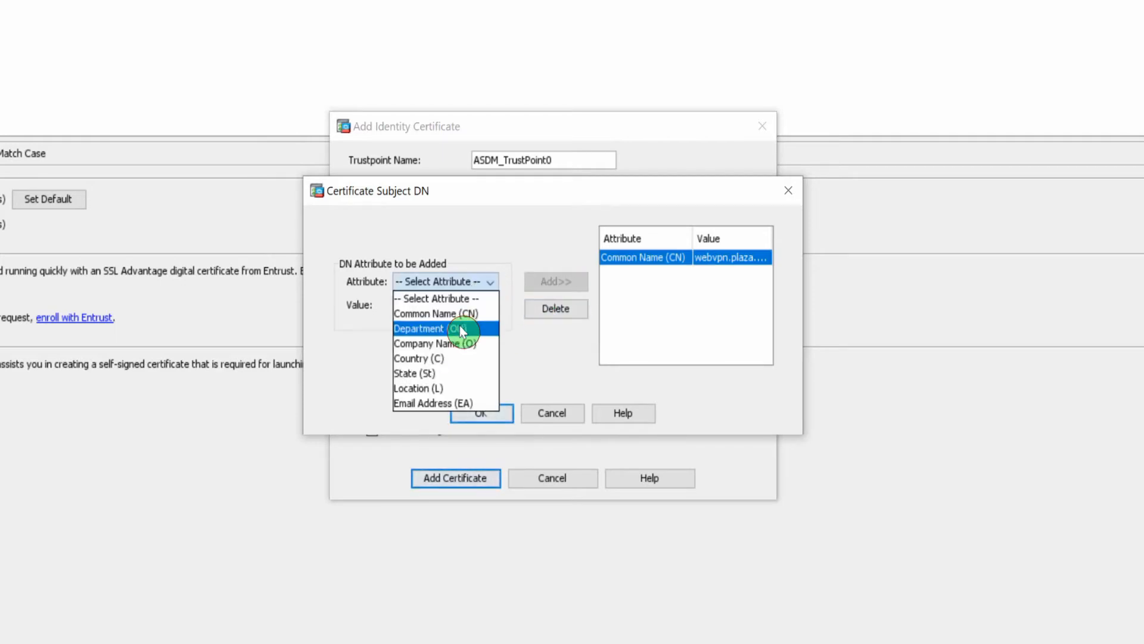
{"action": "left_click", "coordinate": [459, 328]}
{"action": "left_click", "coordinate": [463, 304]}
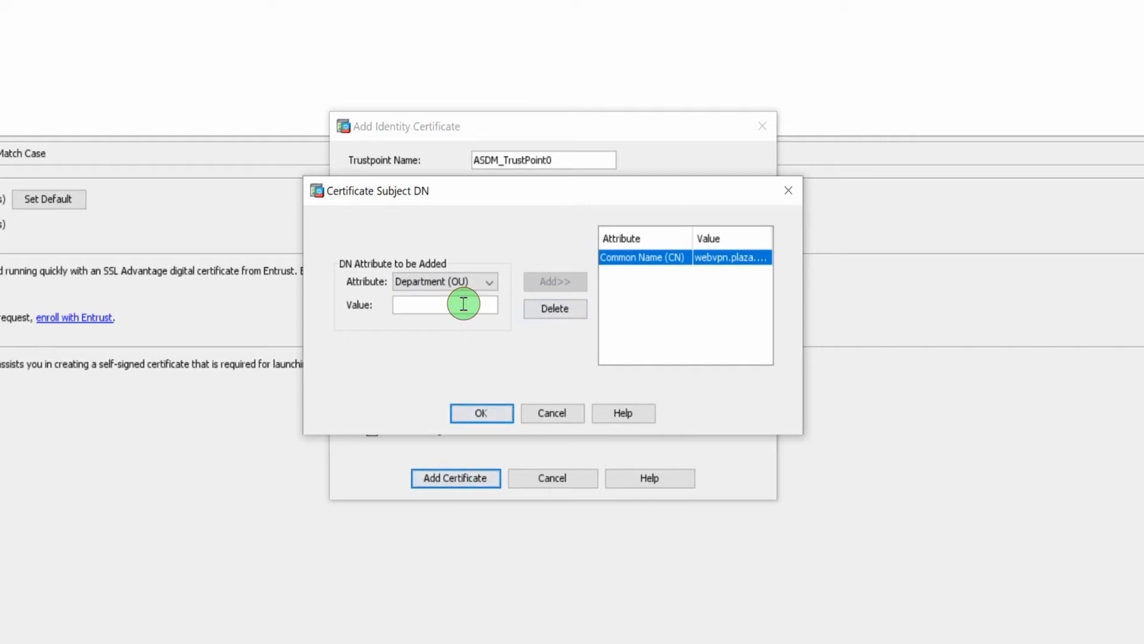
{"action": "type", "text": "Eng"}
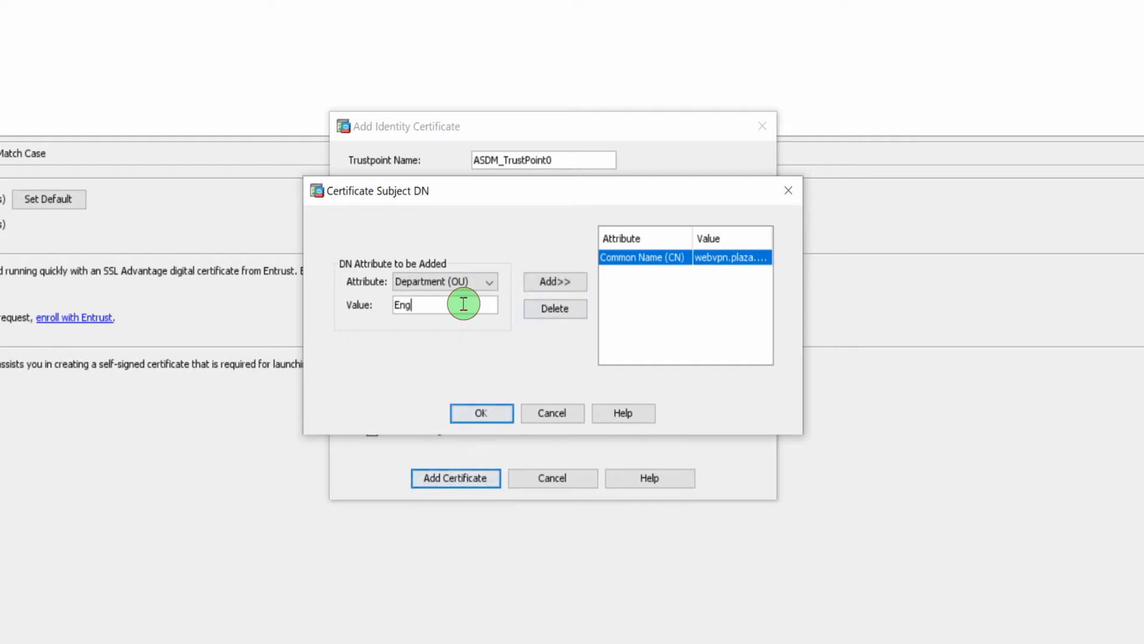
{"action": "type", "text": "ineering"}
{"action": "left_click", "coordinate": [550, 283]}
- Add subject attributes O Plaza Inc and C US
{"action": "left_click", "coordinate": [472, 282]}
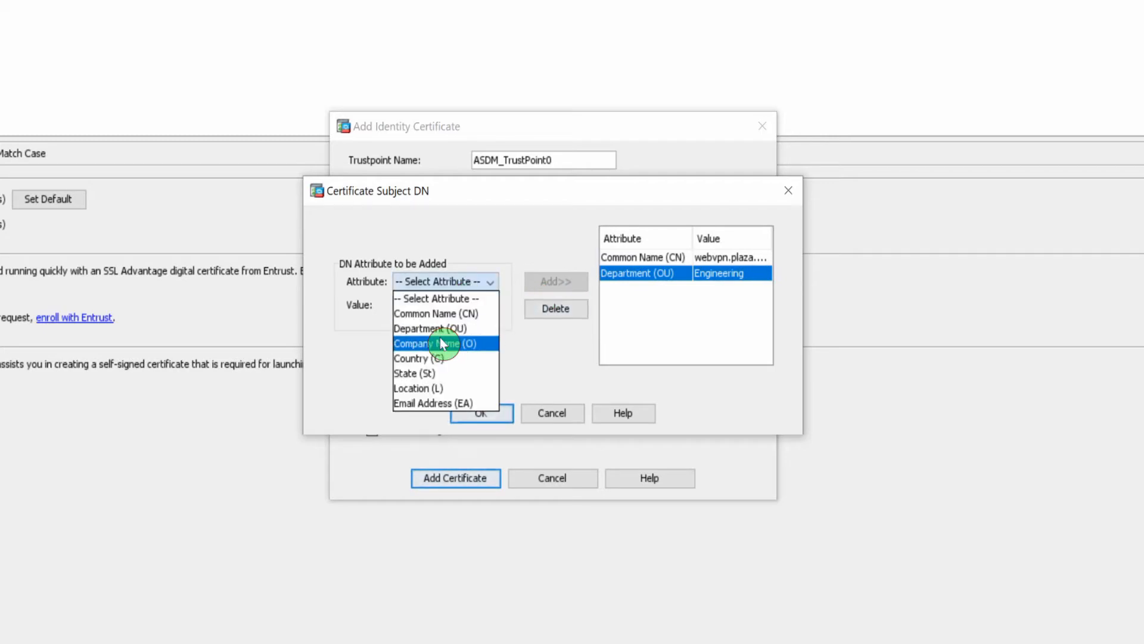
{"action": "left_click", "coordinate": [442, 344]}
{"action": "left_click", "coordinate": [445, 309]}
{"action": "type", "text": "Pla"}
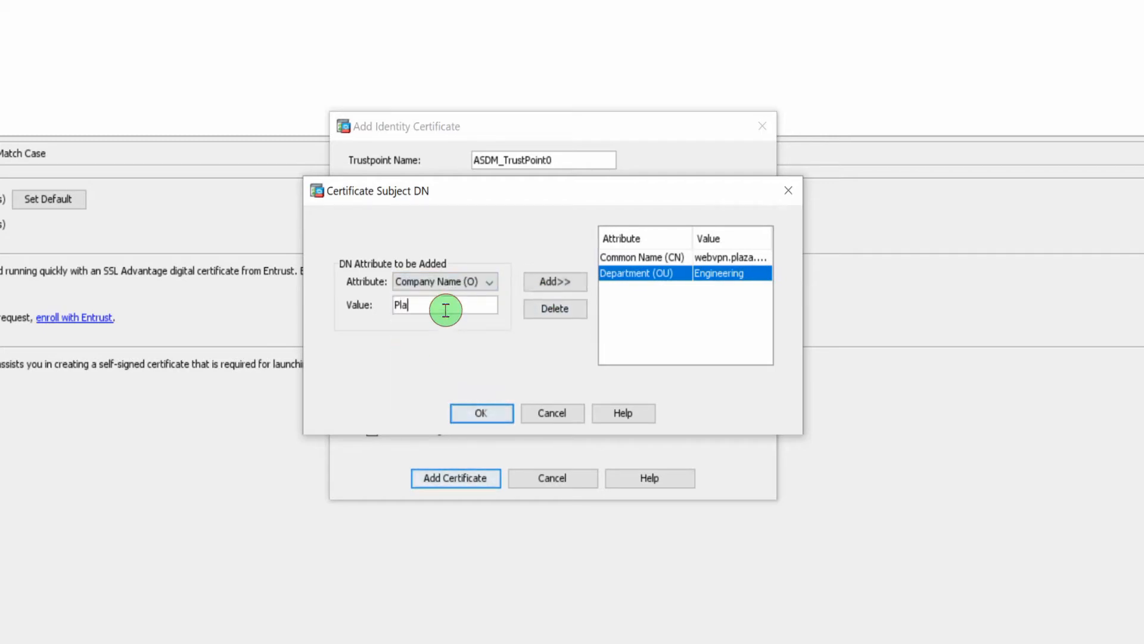
{"action": "type", "text": "za Inc"}
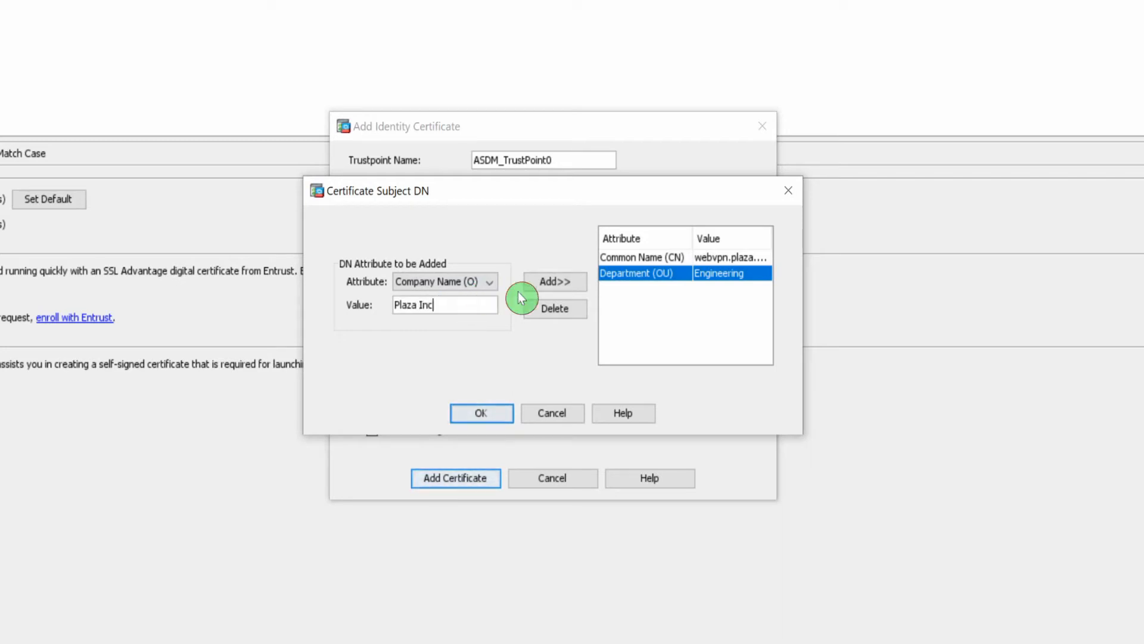
{"action": "left_click", "coordinate": [528, 289]}
{"action": "left_click", "coordinate": [484, 284]}
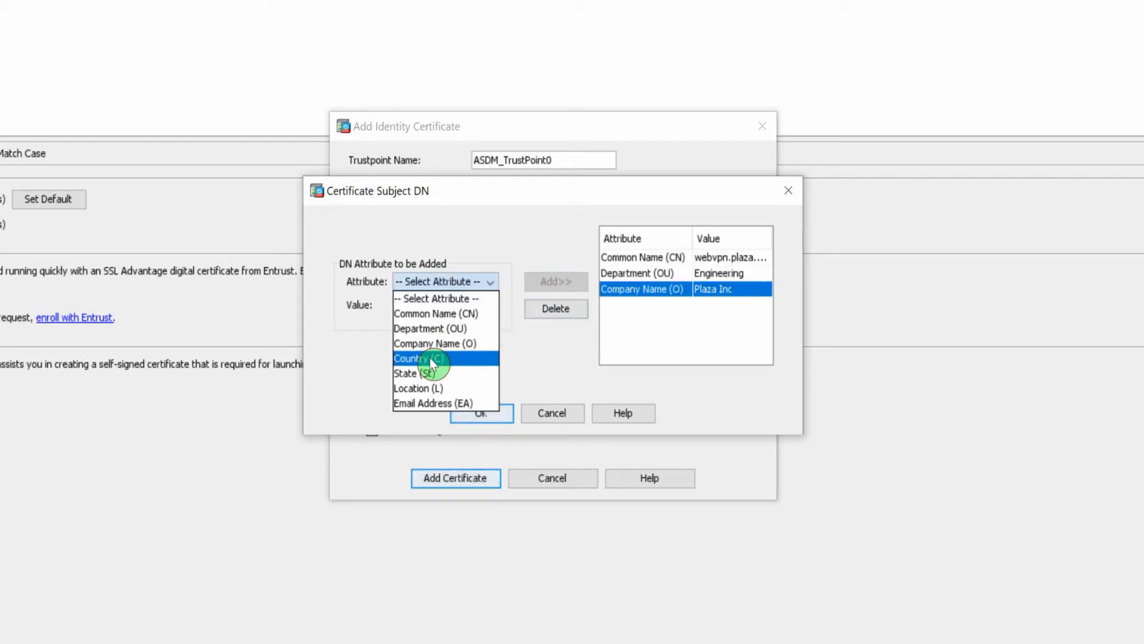
{"action": "left_click", "coordinate": [430, 357]}
{"action": "left_click", "coordinate": [451, 306]}
{"action": "type", "text": "US"}
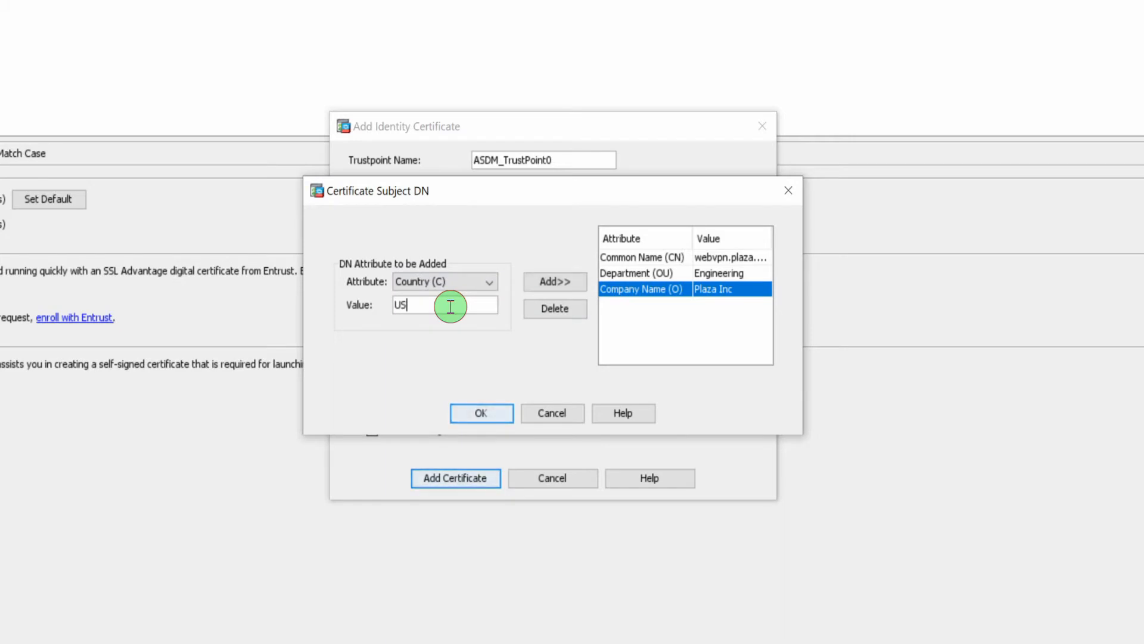
{"action": "left_click", "coordinate": [555, 282]}
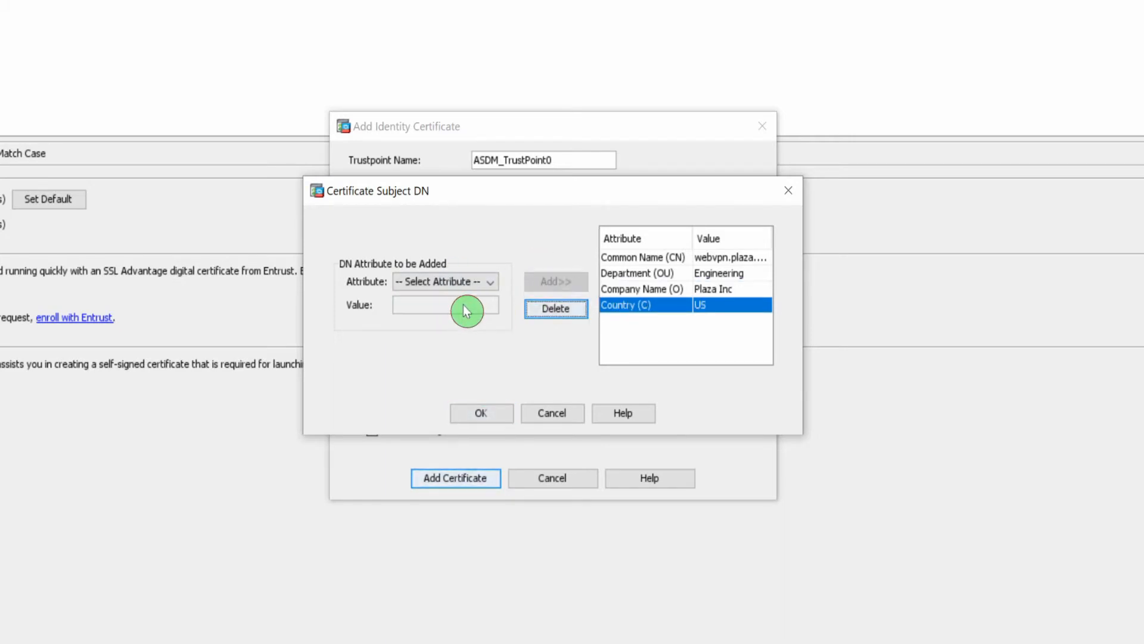
- Add St CA, enter Location Placentia, and confirm the subject DN
{"action": "left_click", "coordinate": [467, 284]}
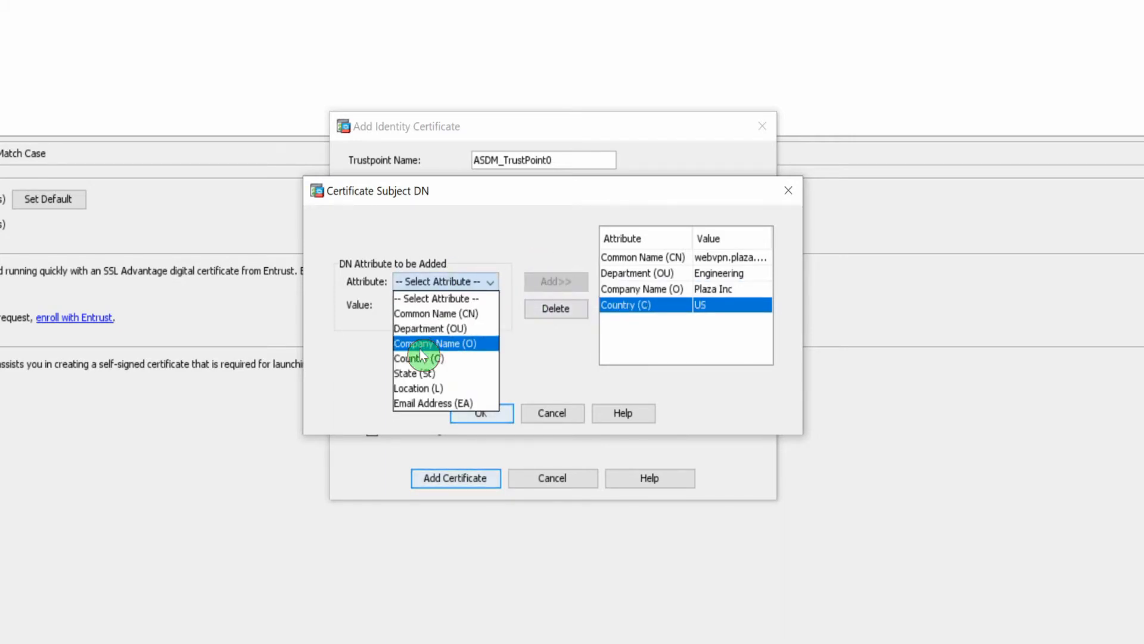
{"action": "left_click", "coordinate": [419, 373]}
{"action": "left_click", "coordinate": [423, 306]}
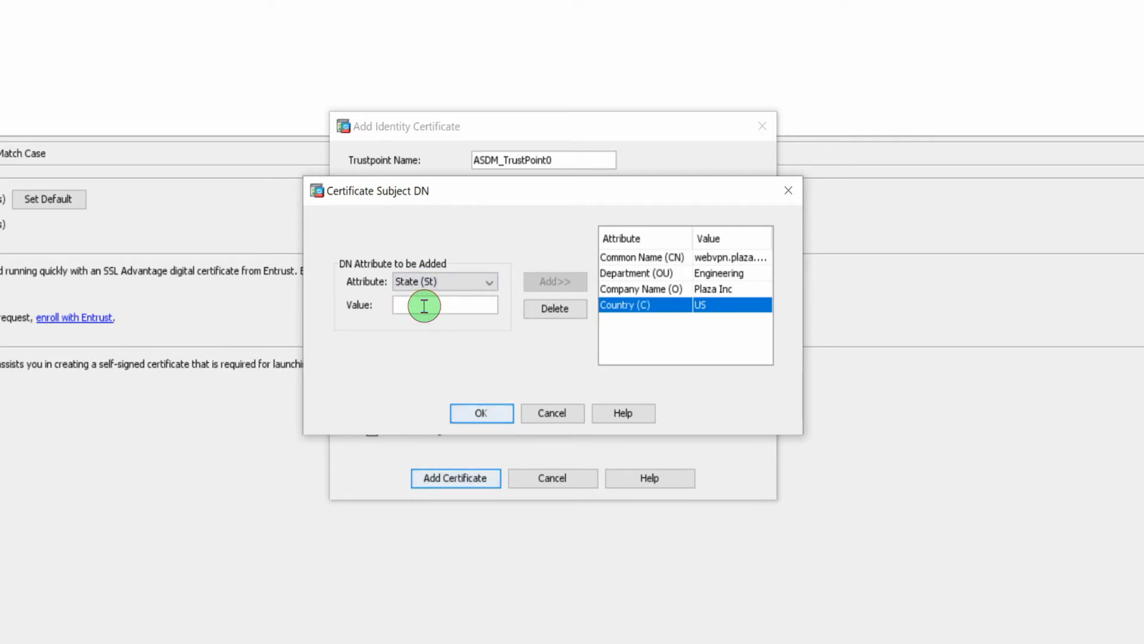
{"action": "type", "text": "C"}
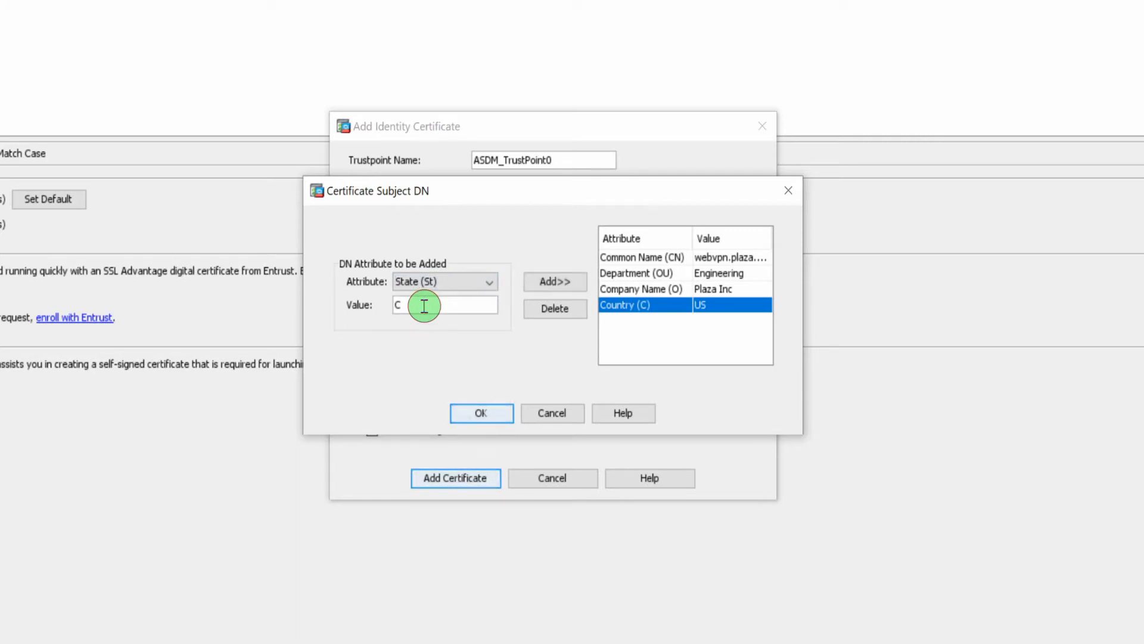
{"action": "type", "text": "A"}
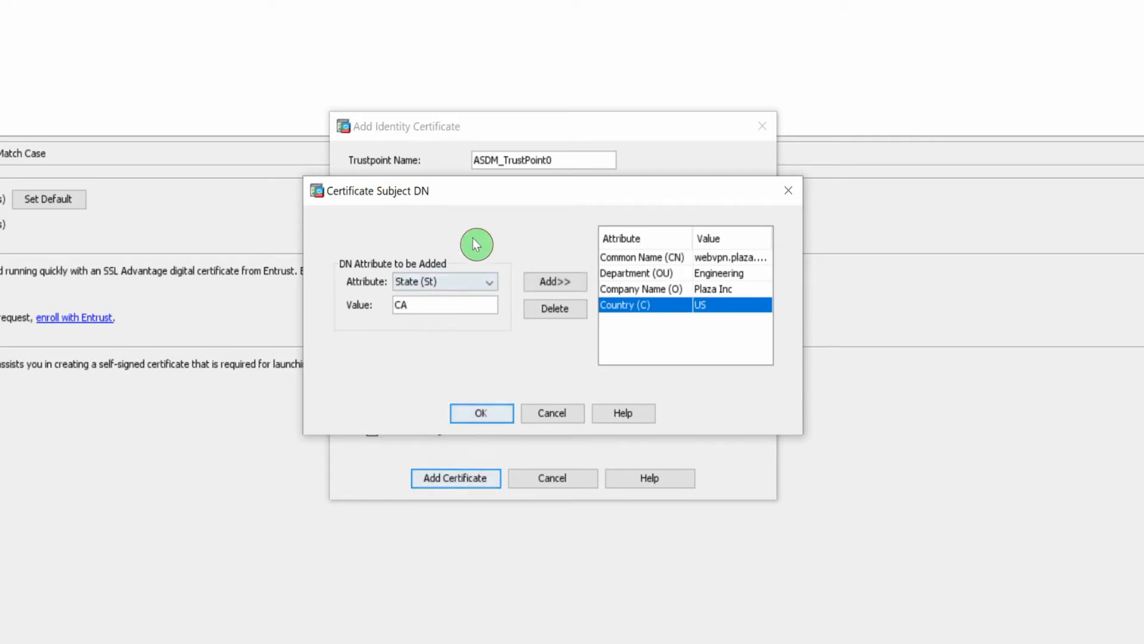
{"action": "left_click", "coordinate": [551, 283]}
{"action": "left_click", "coordinate": [463, 285]}
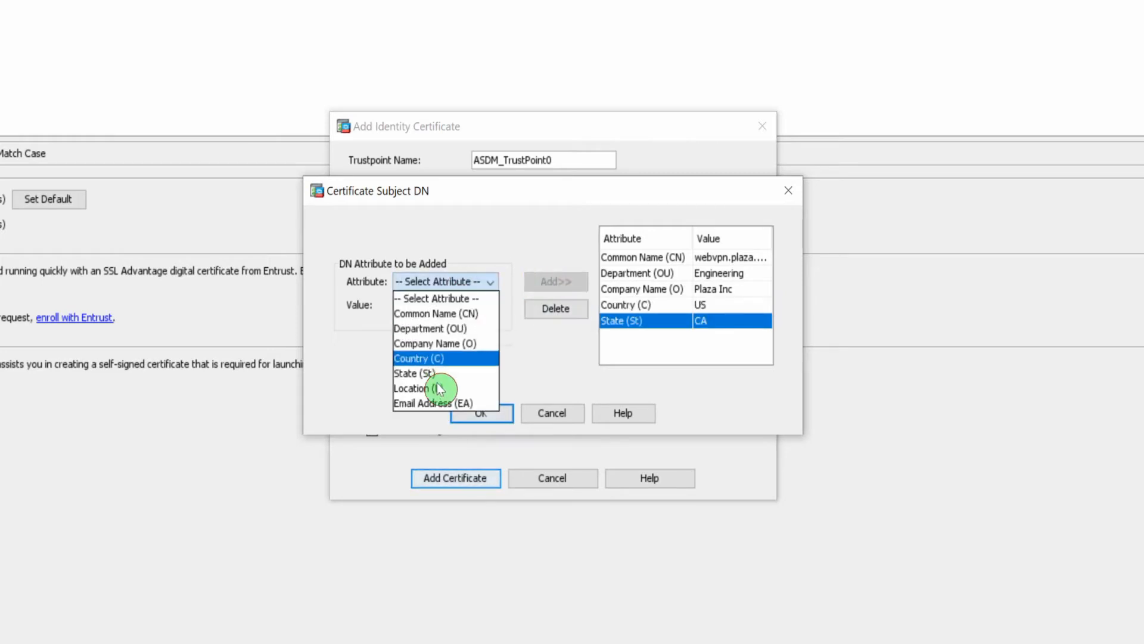
{"action": "left_click", "coordinate": [419, 388]}
{"action": "left_click", "coordinate": [437, 307]}
{"action": "type", "text": "P"}
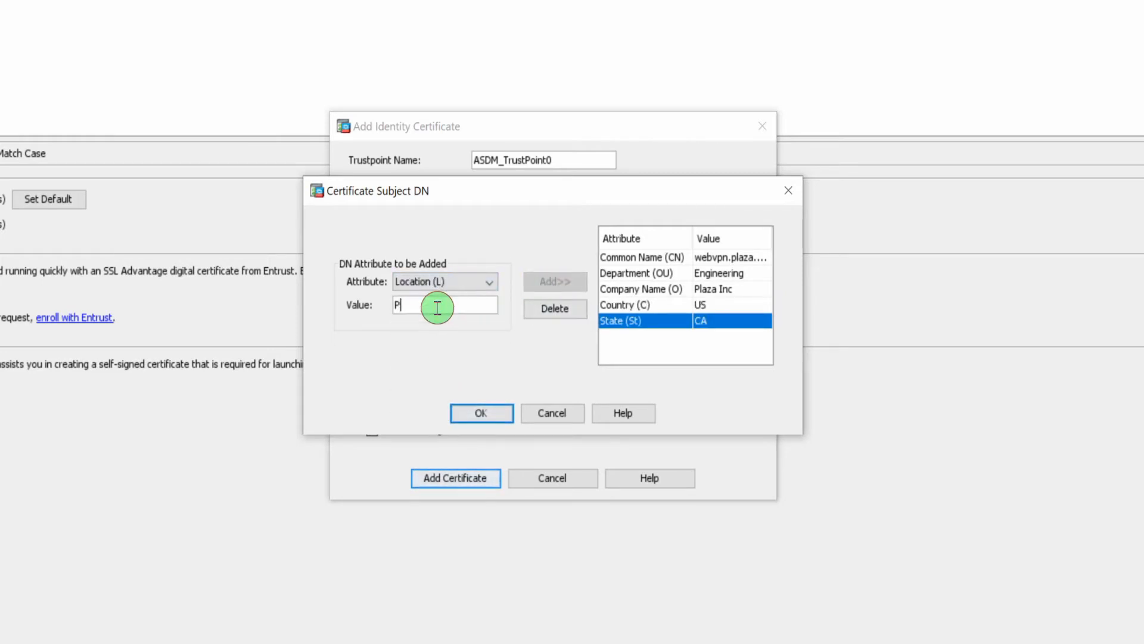
{"action": "type", "text": "lacentia"}
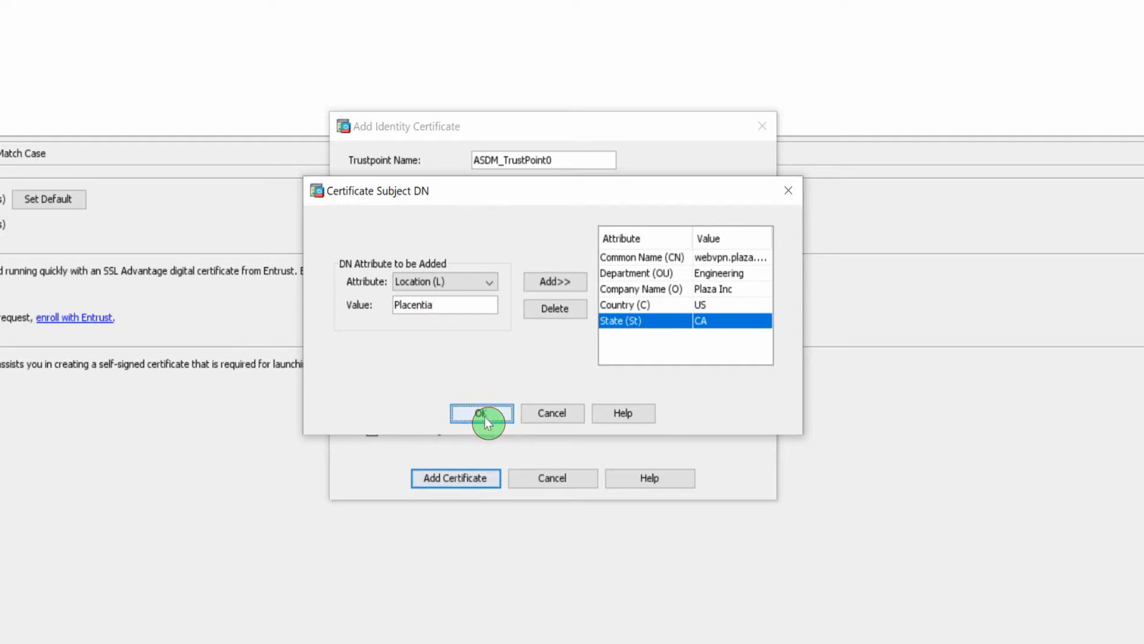
{"action": "left_click", "coordinate": [503, 413]}
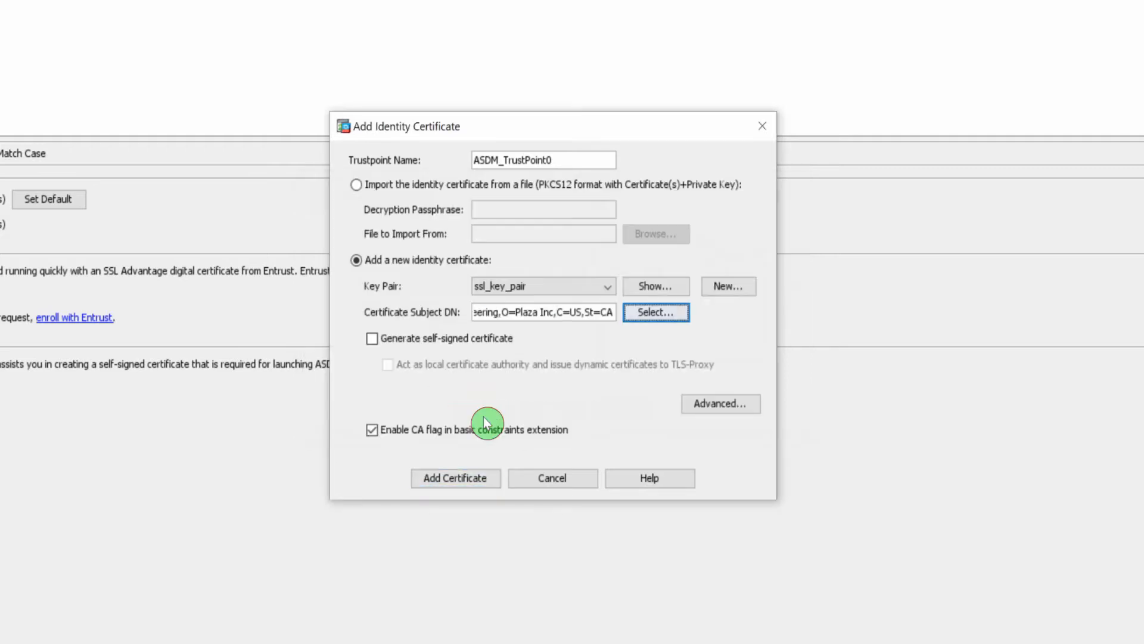
- Make the certificate self-signed with FQDN webvpn.plaza.com and IP address 192.168.1.10
{"action": "left_click", "coordinate": [387, 341]}
{"action": "left_click", "coordinate": [700, 410]}
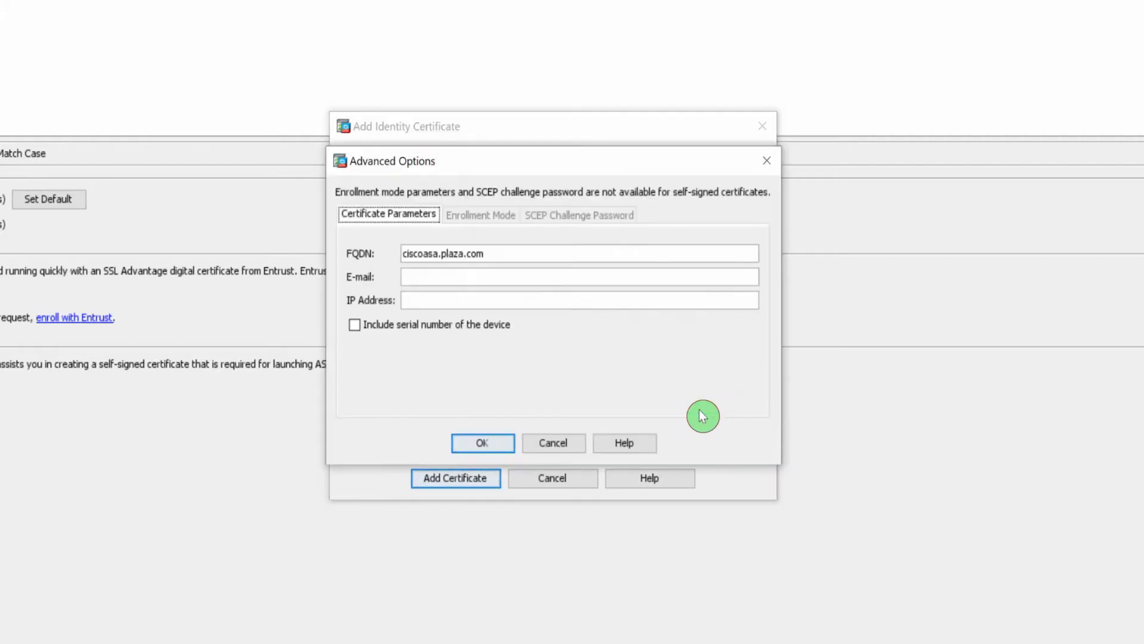
{"action": "left_click_drag", "start_coordinate": [438, 256], "coordinate": [382, 255]}
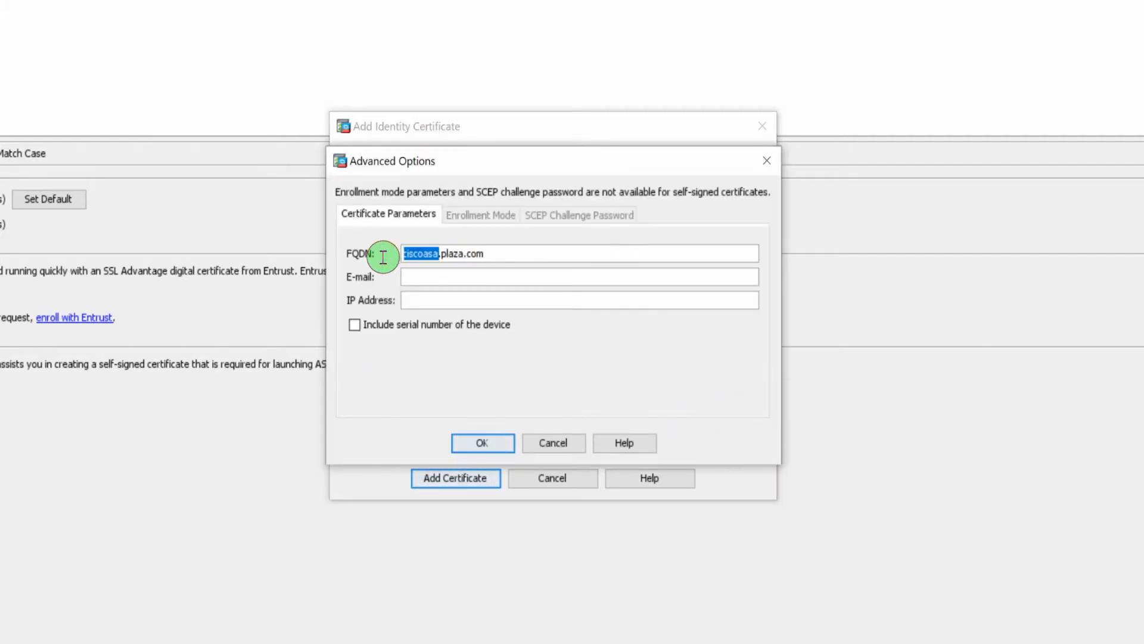
{"action": "type", "text": "webvpn"}
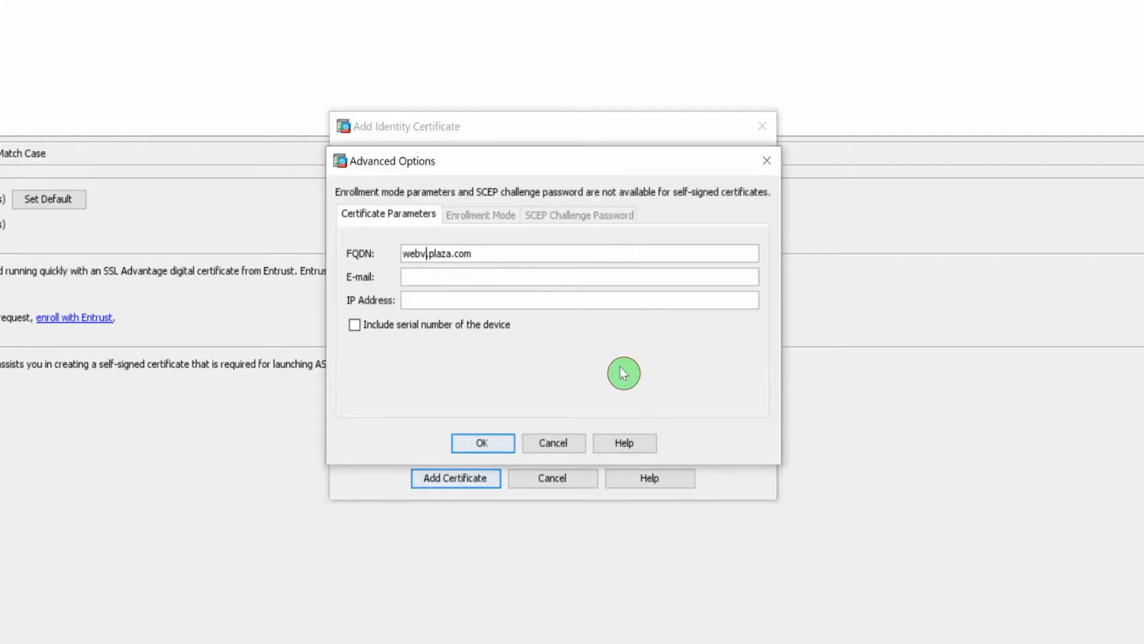
{"action": "left_click", "coordinate": [418, 300]}
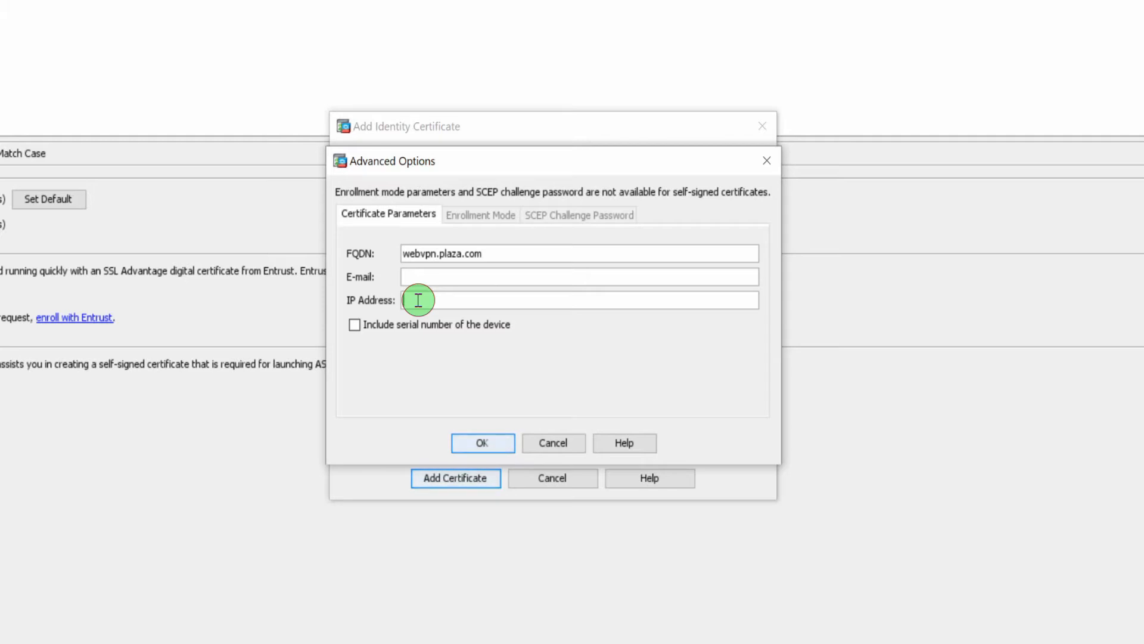
{"action": "type", "text": "192.168.1.10"}
{"action": "left_click", "coordinate": [488, 446]}
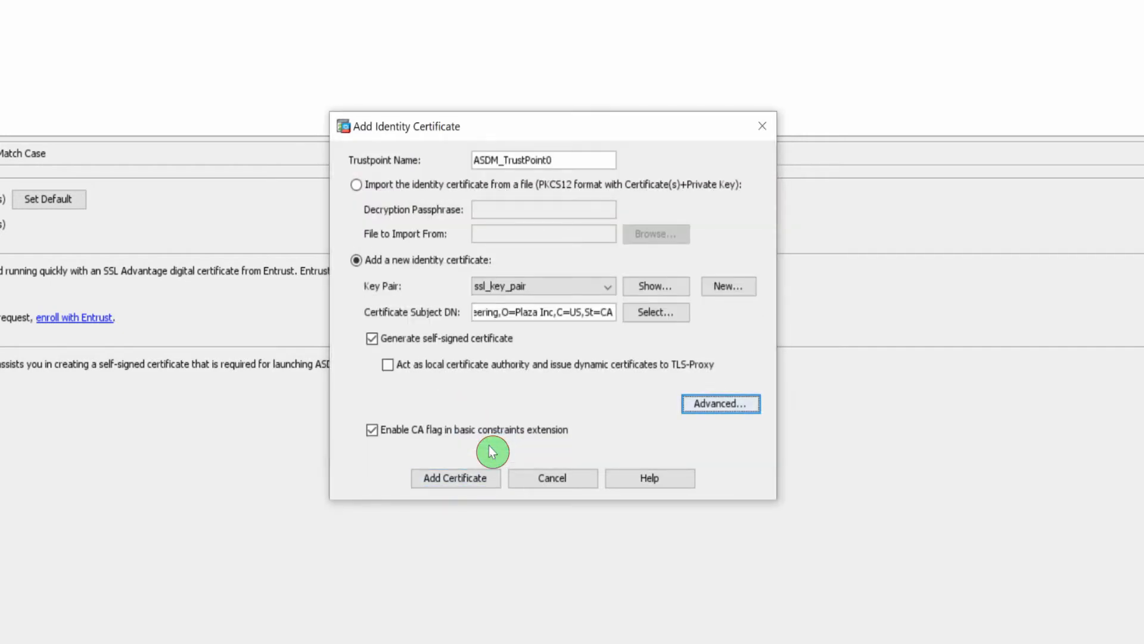
- Add the self-signed certificate, apply it, save the configuration to flash and refresh
{"action": "left_click", "coordinate": [466, 479]}
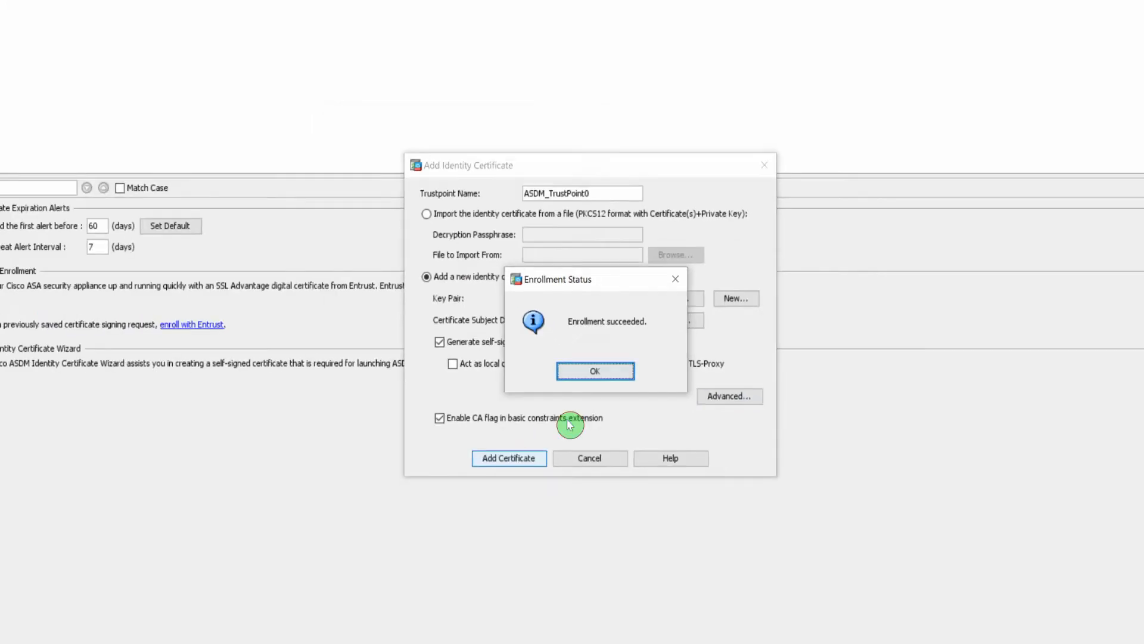
{"action": "left_click", "coordinate": [595, 371]}
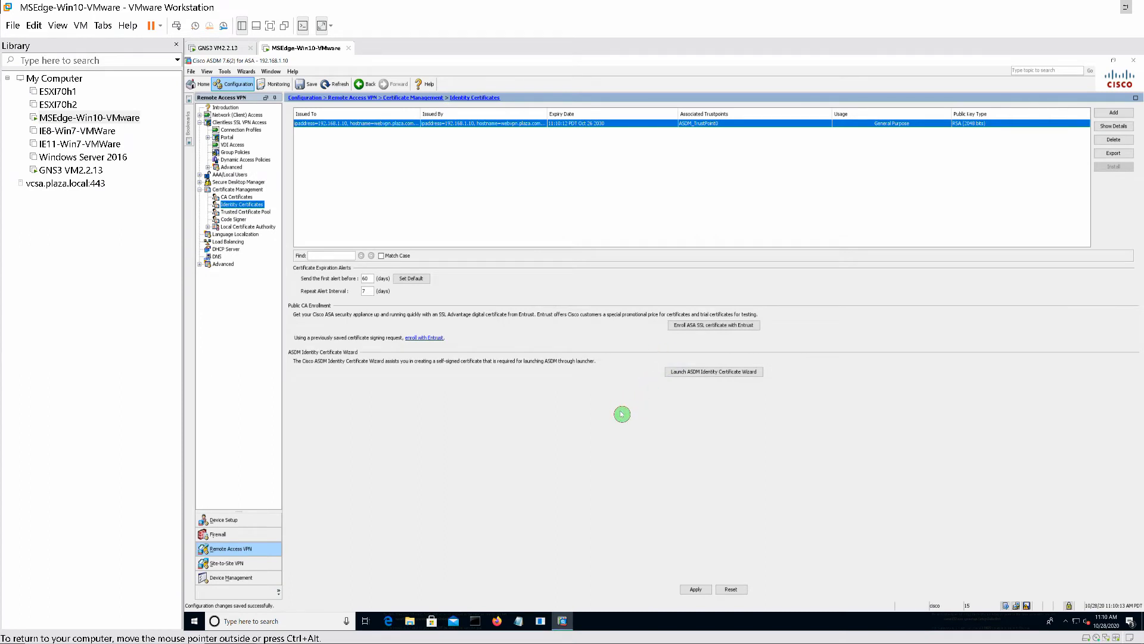
{"action": "left_click", "coordinate": [700, 590]}
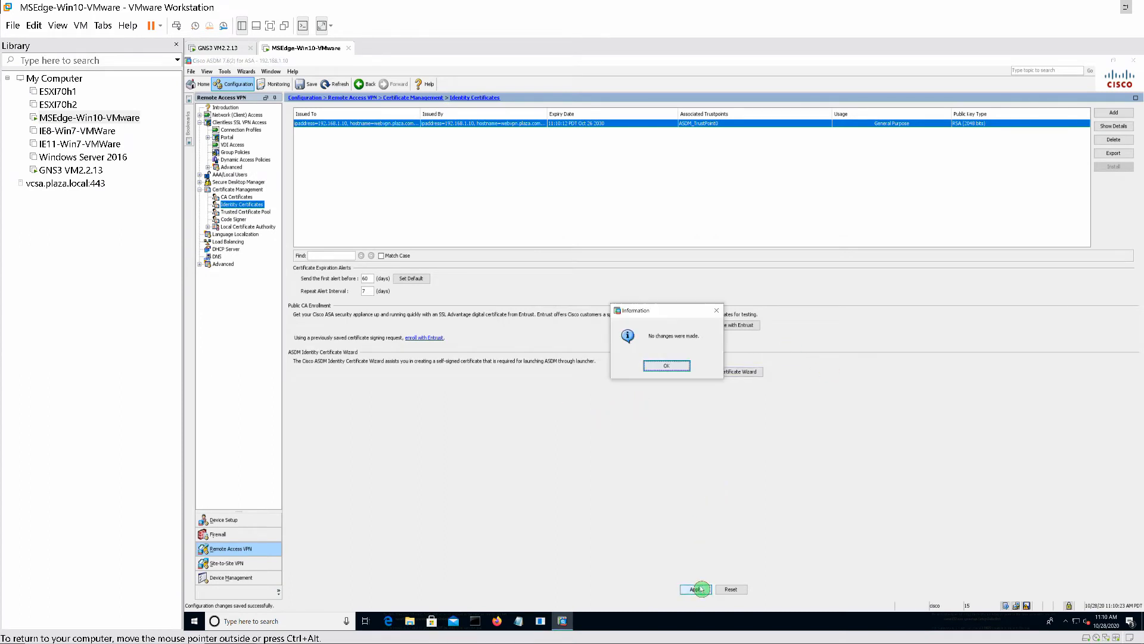
{"action": "left_click", "coordinate": [665, 366]}
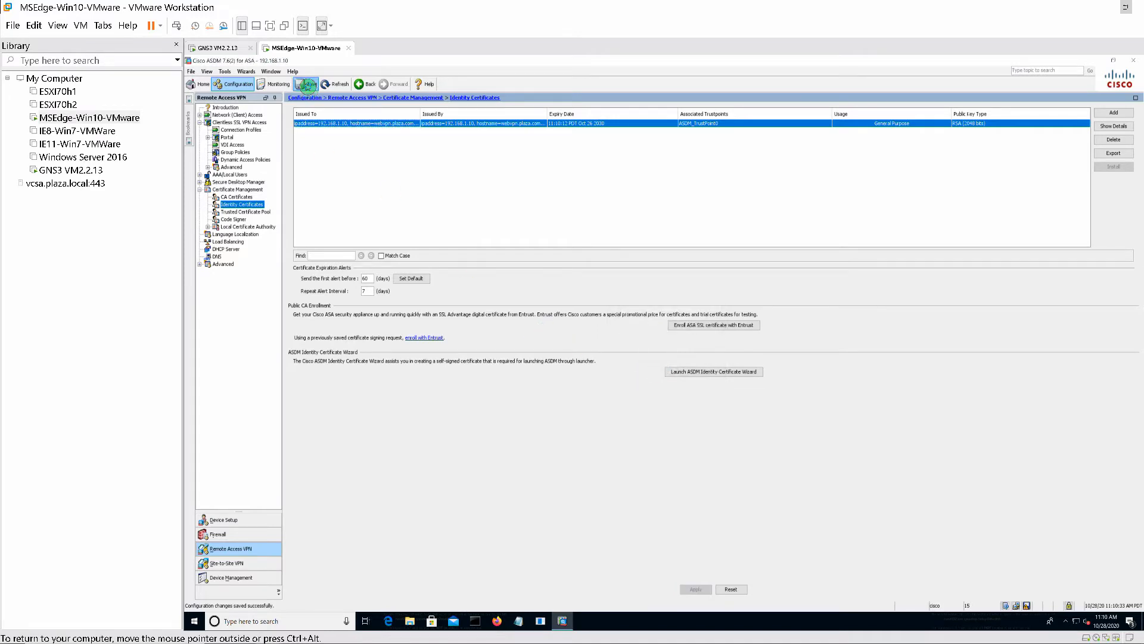
{"action": "left_click", "coordinate": [307, 84]}
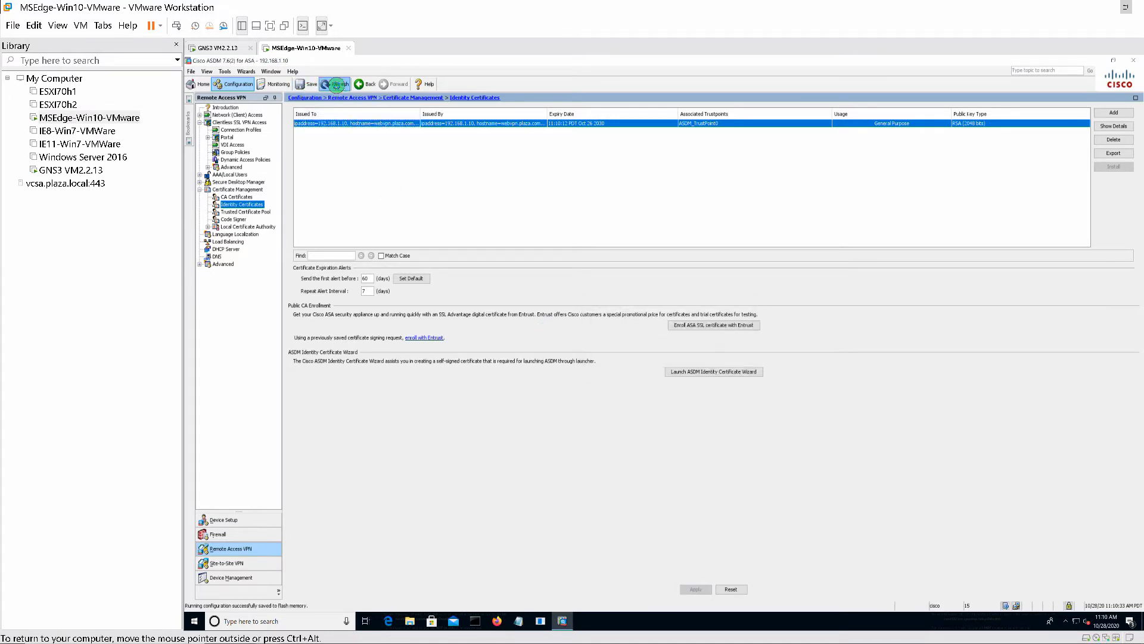
{"action": "left_click", "coordinate": [337, 84]}
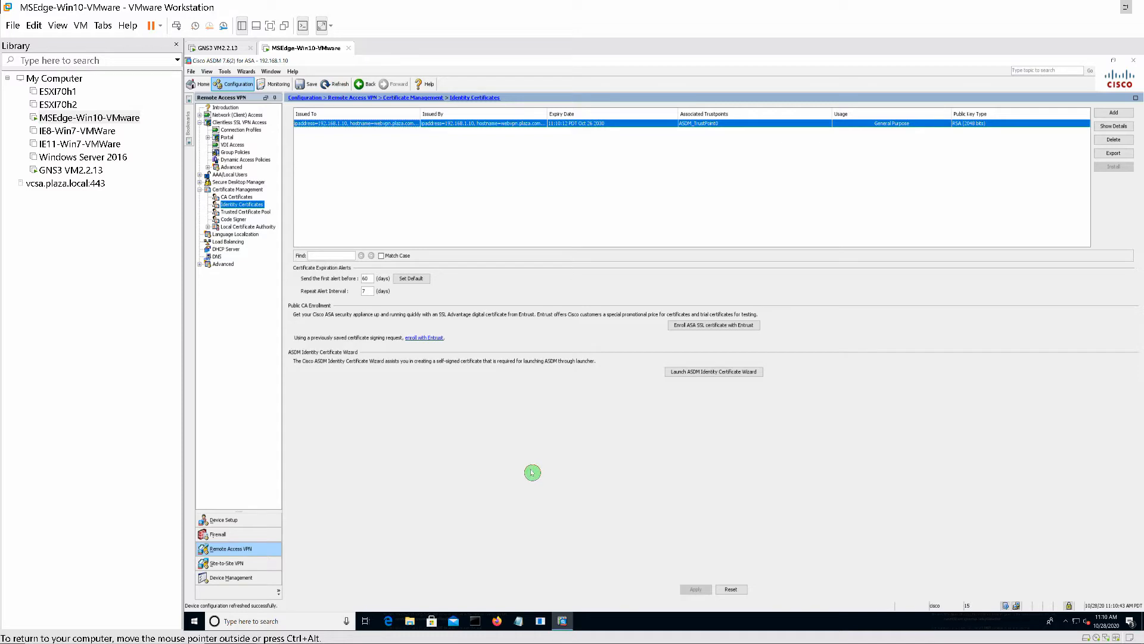
- Open a PuTTY console to CiscoASAv from GNS3 and place it over ASDM
{"action": "left_click", "coordinate": [372, 633]}
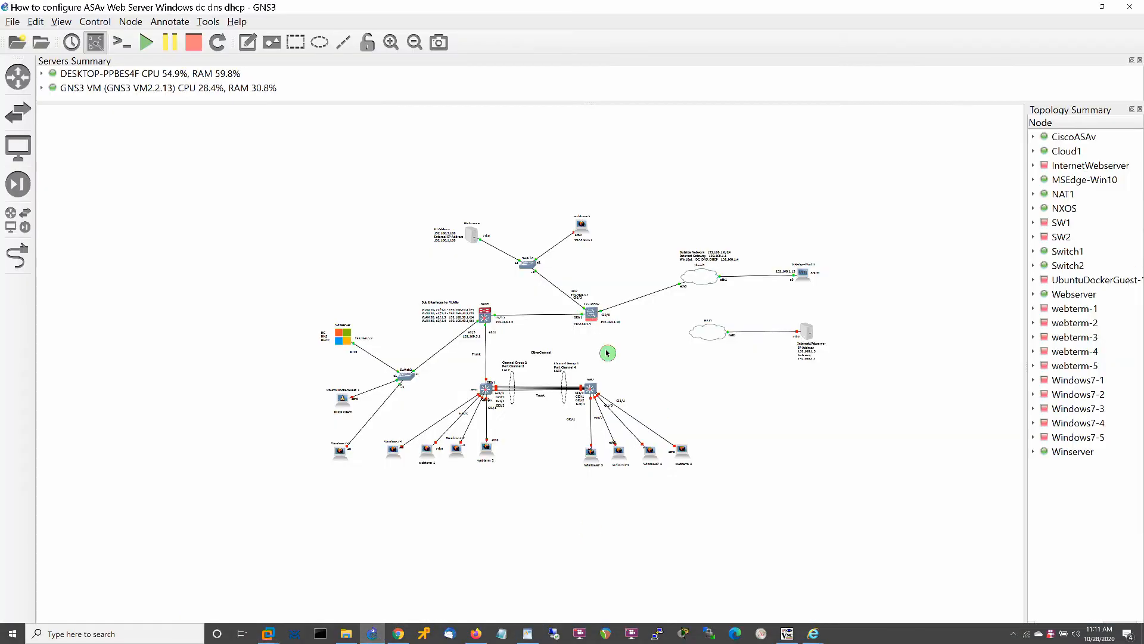
{"action": "right_click", "coordinate": [590, 313]}
{"action": "left_click", "coordinate": [614, 342]}
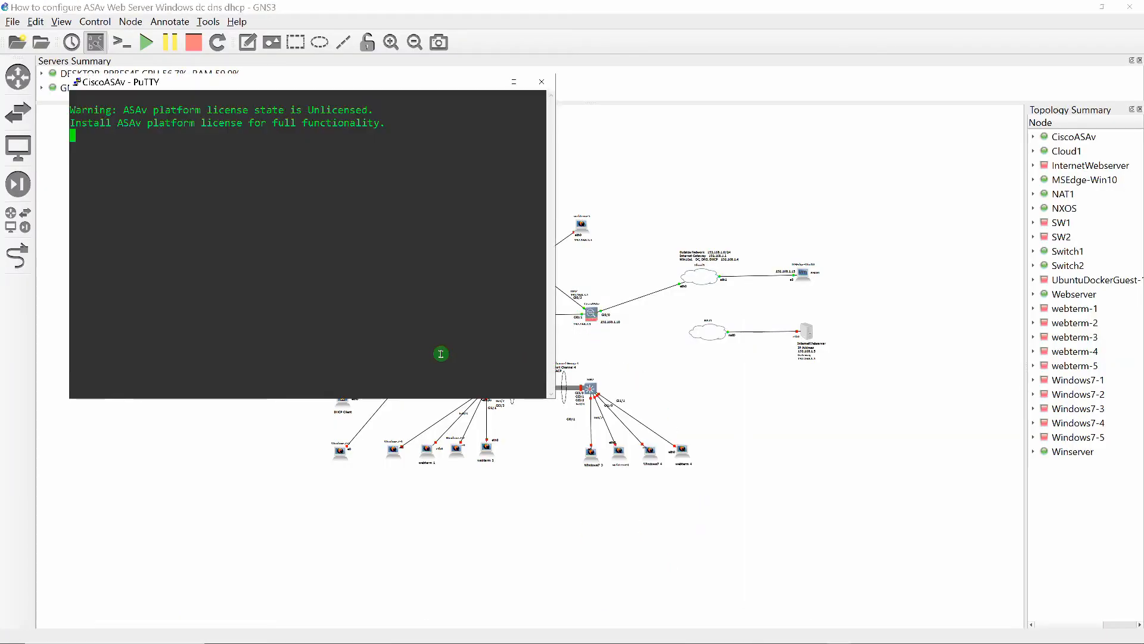
{"action": "left_click", "coordinate": [1102, 7]}
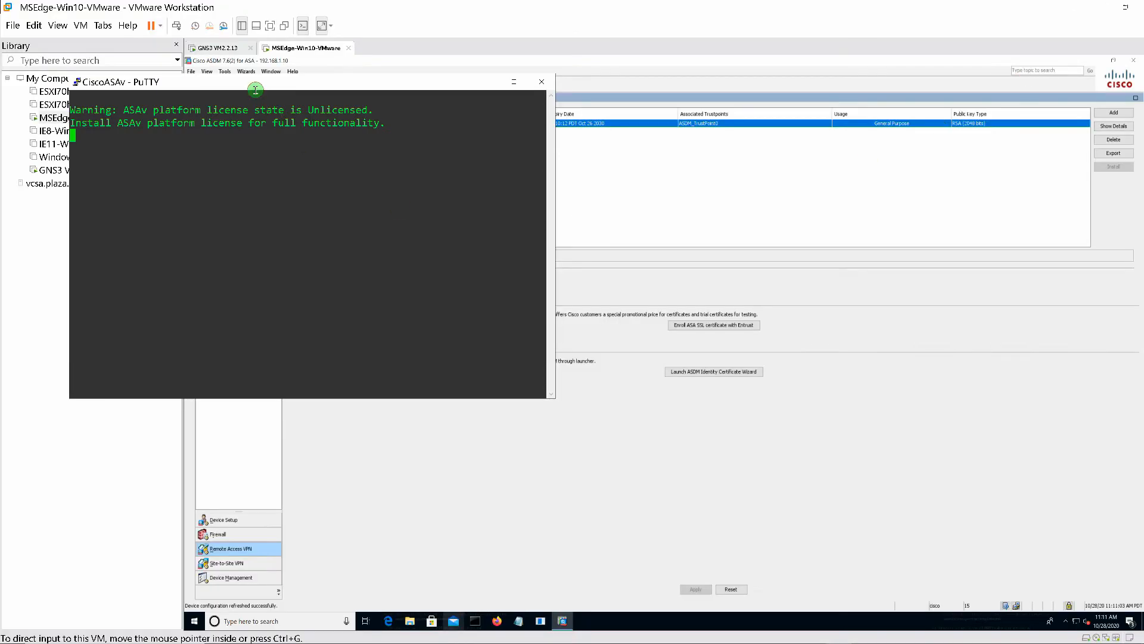
{"action": "left_click_drag", "start_coordinate": [296, 87], "coordinate": [760, 262]}
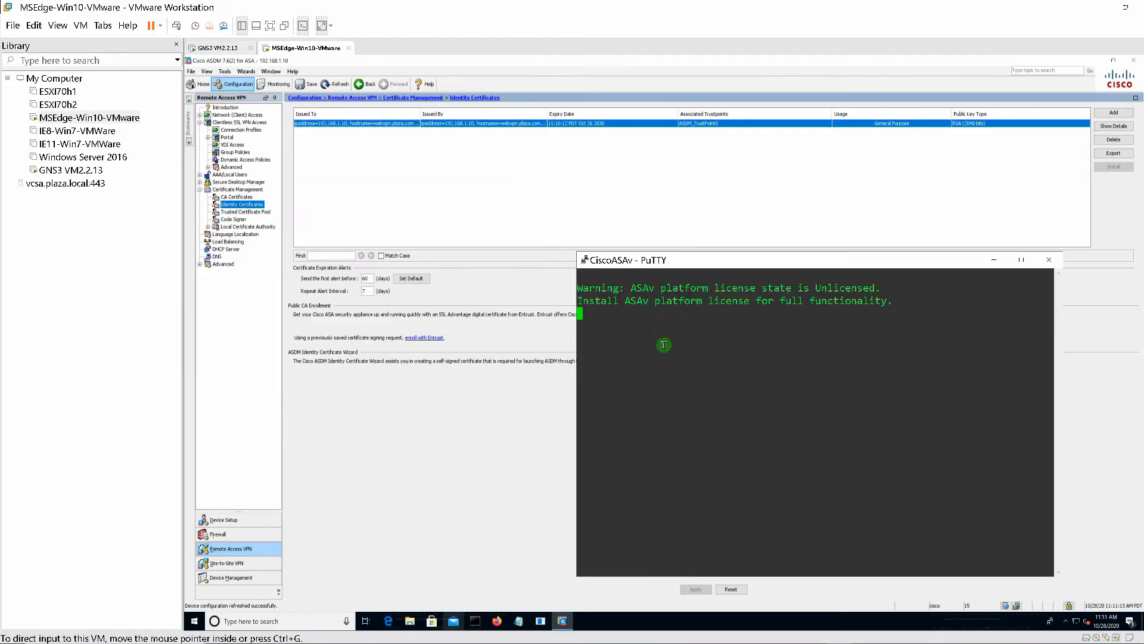
- Run 'sh run' and page down to the ASDM_TrustPoint0 trustpoint settings
{"action": "key", "text": "Return"}
{"action": "type", "text": "s"}
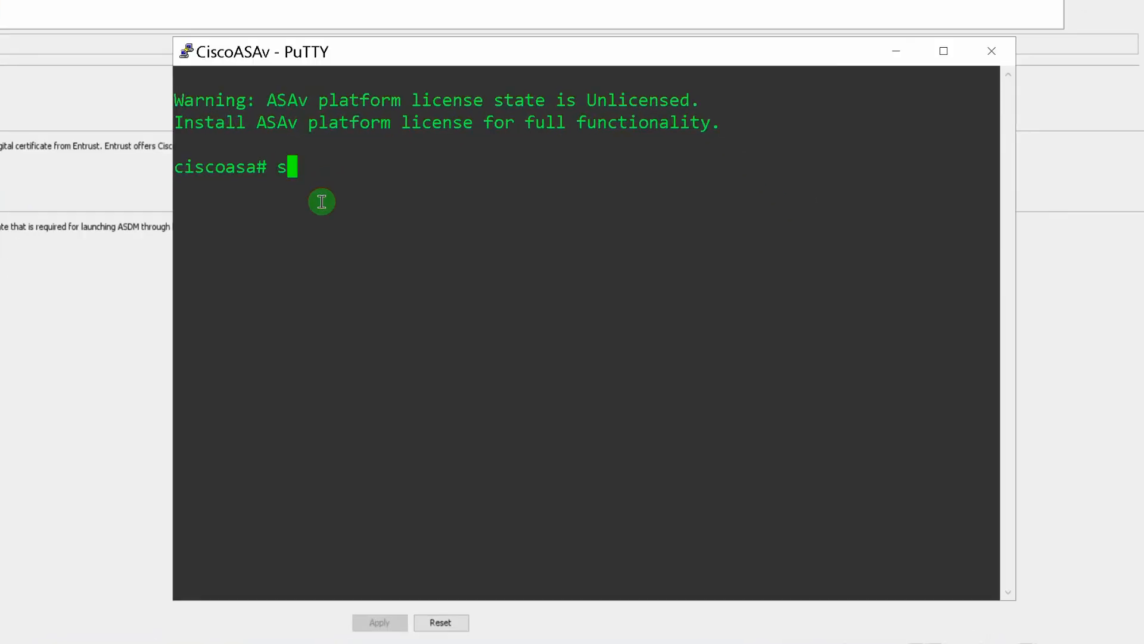
{"action": "type", "text": "h run"}
{"action": "key", "text": "Return"}
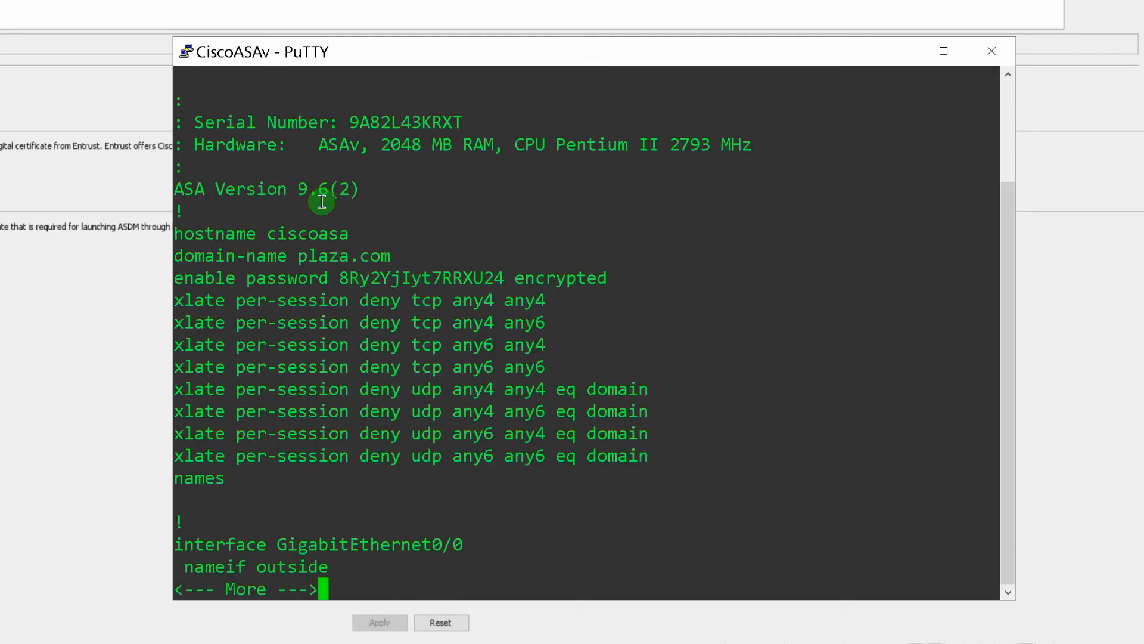
{"action": "key", "text": "space"}
{"action": "key", "text": "space"}
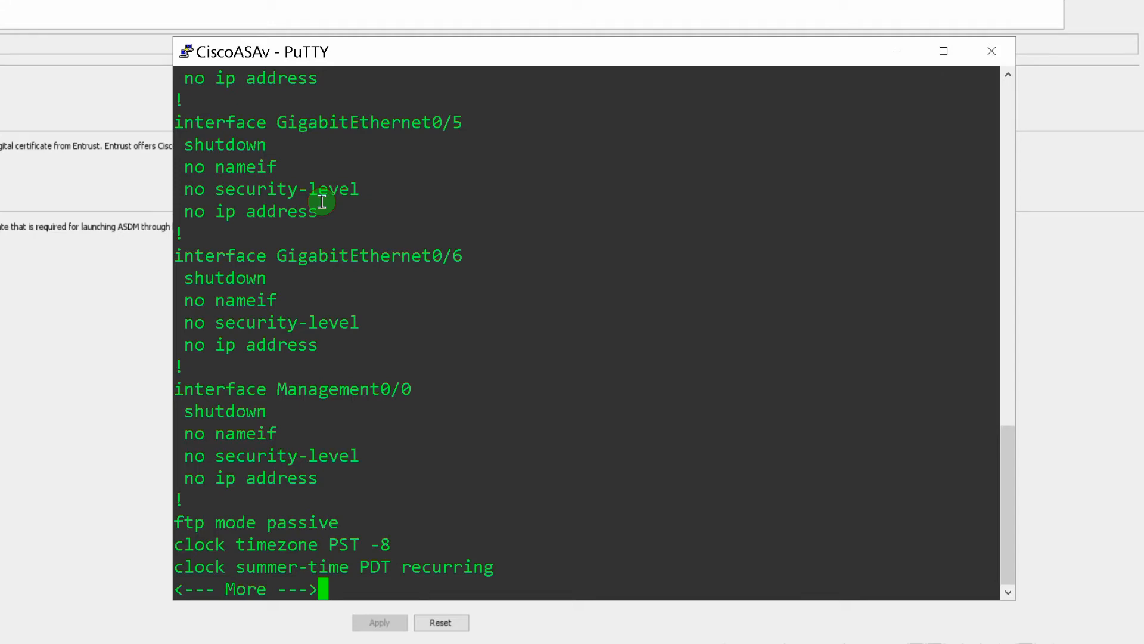
{"action": "key", "text": "space"}
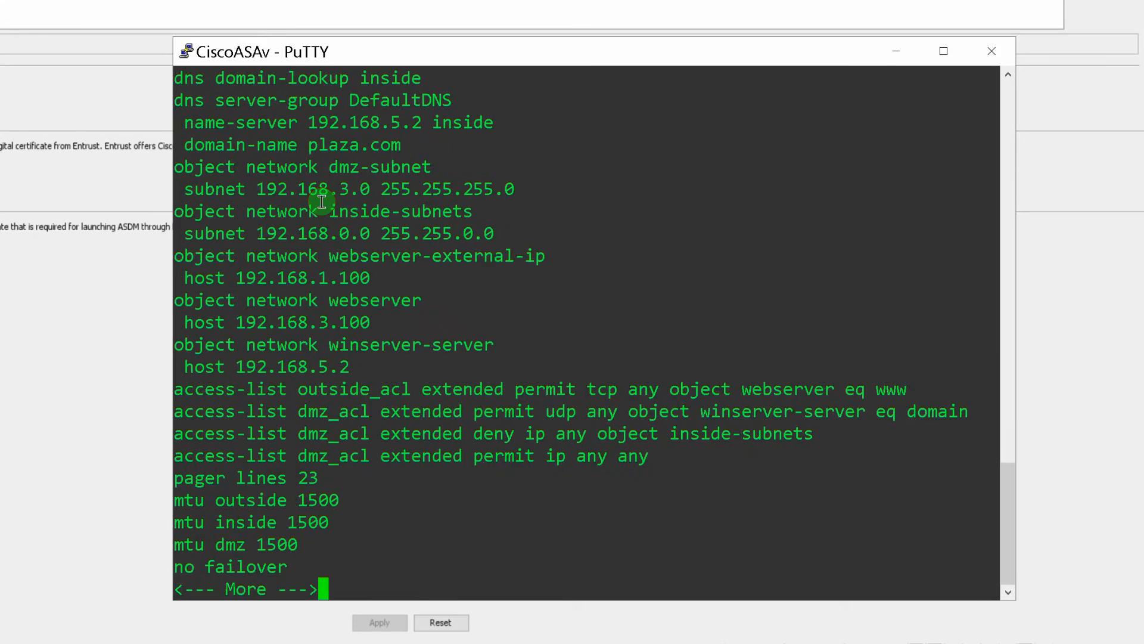
{"action": "key", "text": "space"}
{"action": "key", "text": "space"}
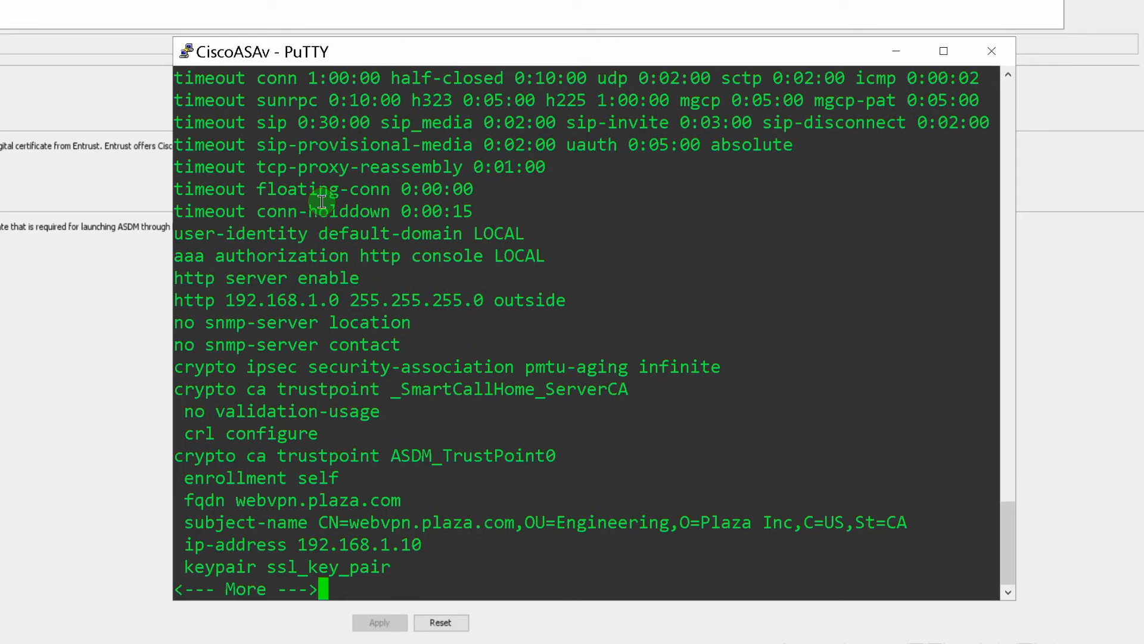
{"action": "key", "text": "Return"}
{"action": "key", "text": "Return"}
{"action": "key", "text": "Return"}
{"action": "key", "text": "Return"}
{"action": "key", "text": "Return"}
{"action": "key", "text": "Return"}
{"action": "key", "text": "Return"}
{"action": "key", "text": "Return"}
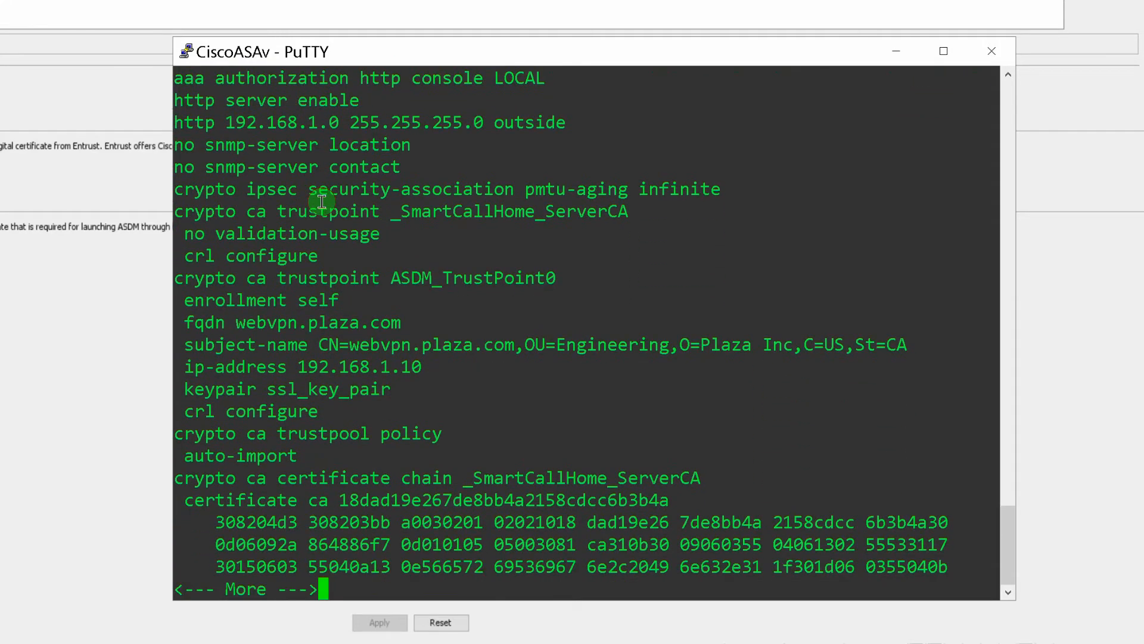
{"action": "key", "text": "Return"}
{"action": "key", "text": "Return"}
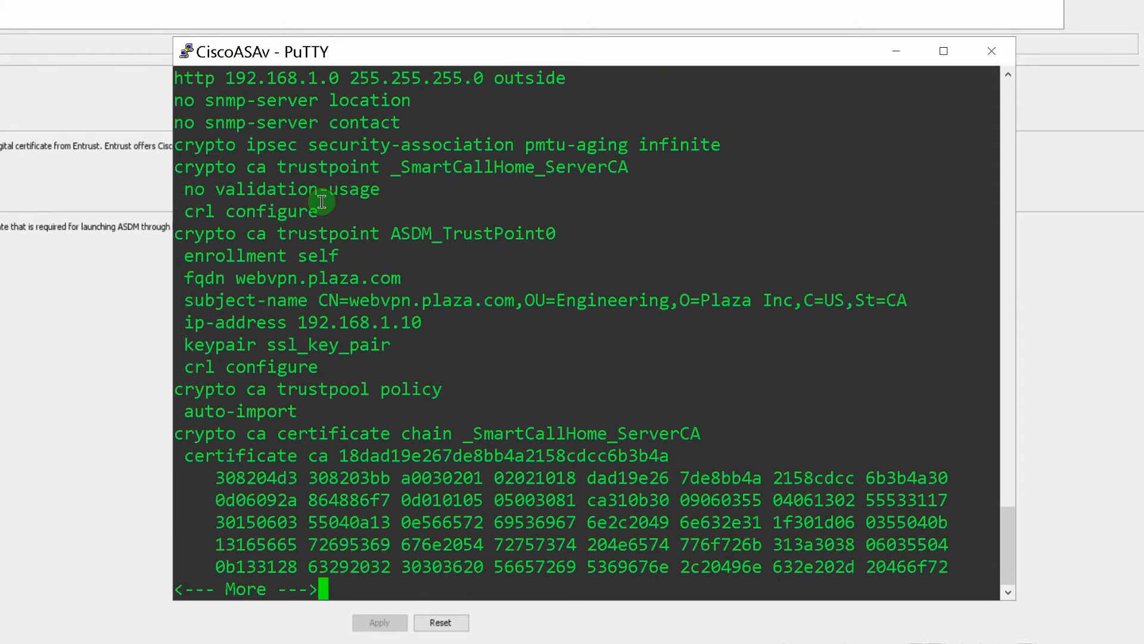
{"action": "left_click_drag", "start_coordinate": [175, 233], "coordinate": [372, 363]}
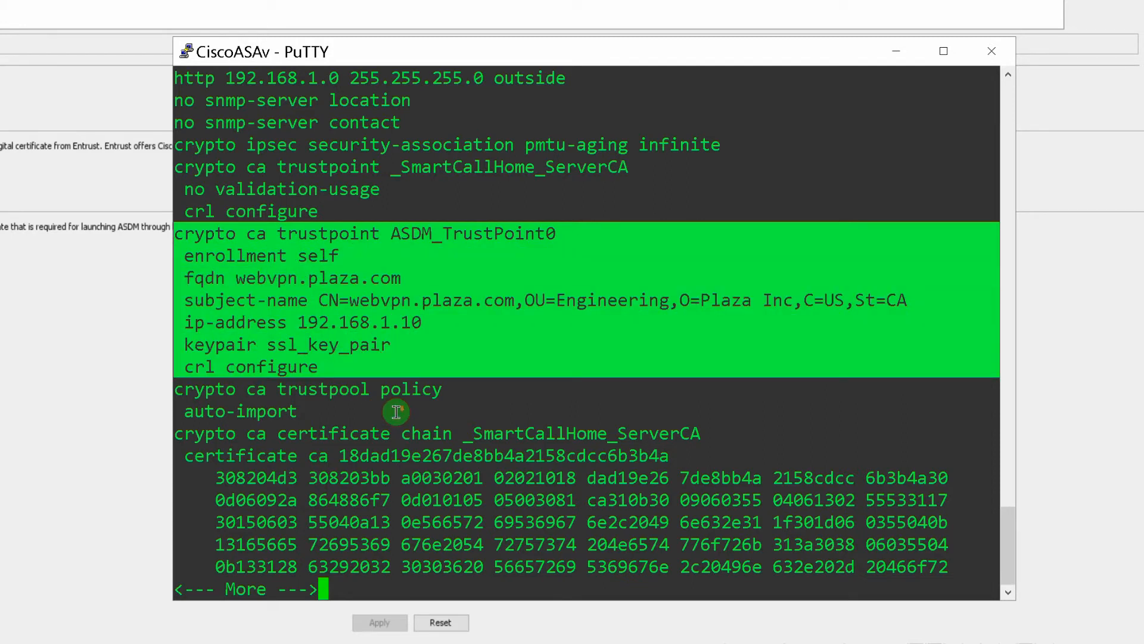
{"action": "key", "text": "Return"}
{"action": "key", "text": "Return"}
{"action": "key", "text": "Return"}
{"action": "key", "text": "Return"}
{"action": "key", "text": "Return"}
{"action": "key", "text": "Return"}
{"action": "key", "text": "Return"}
{"action": "key", "text": "Return"}
{"action": "key", "text": "Return"}
{"action": "key", "text": "Return"}
{"action": "key", "text": "Return"}
{"action": "key", "text": "Return"}
{"action": "key", "text": "Return"}
{"action": "key", "text": "Return"}
{"action": "key", "text": "Return"}
{"action": "key", "text": "Return"}
{"action": "key", "text": "Return"}
{"action": "key", "text": "Return"}
{"action": "key", "text": "Return"}
{"action": "key", "text": "Return"}
{"action": "key", "text": "Return"}
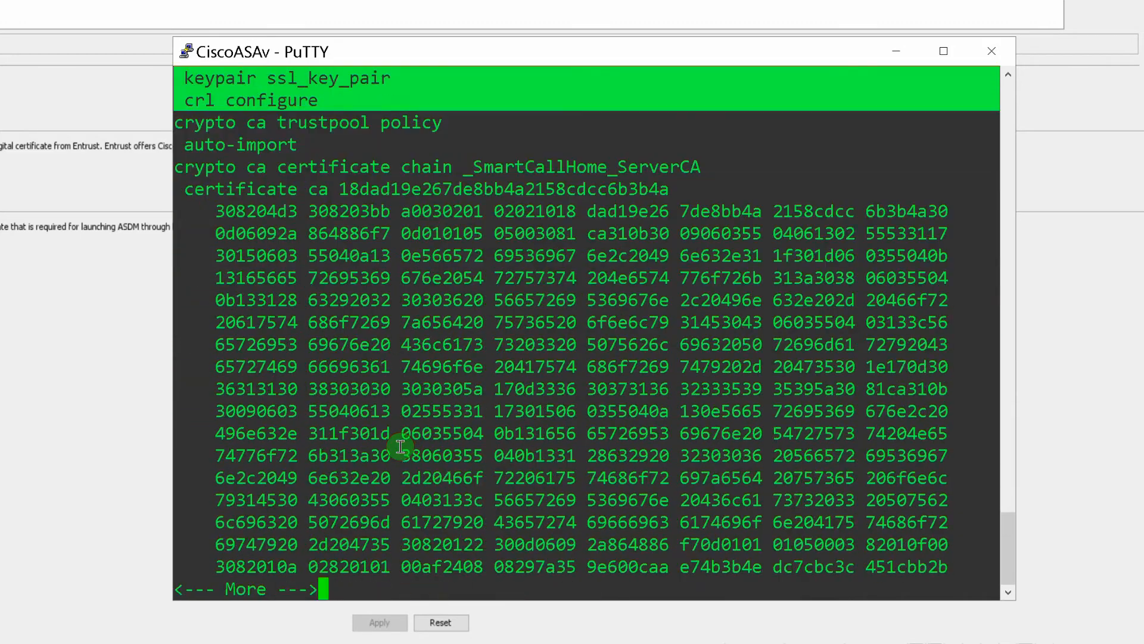
- Page through the running configuration past the certificate chain and webvpn settings
{"action": "key", "text": "space"}
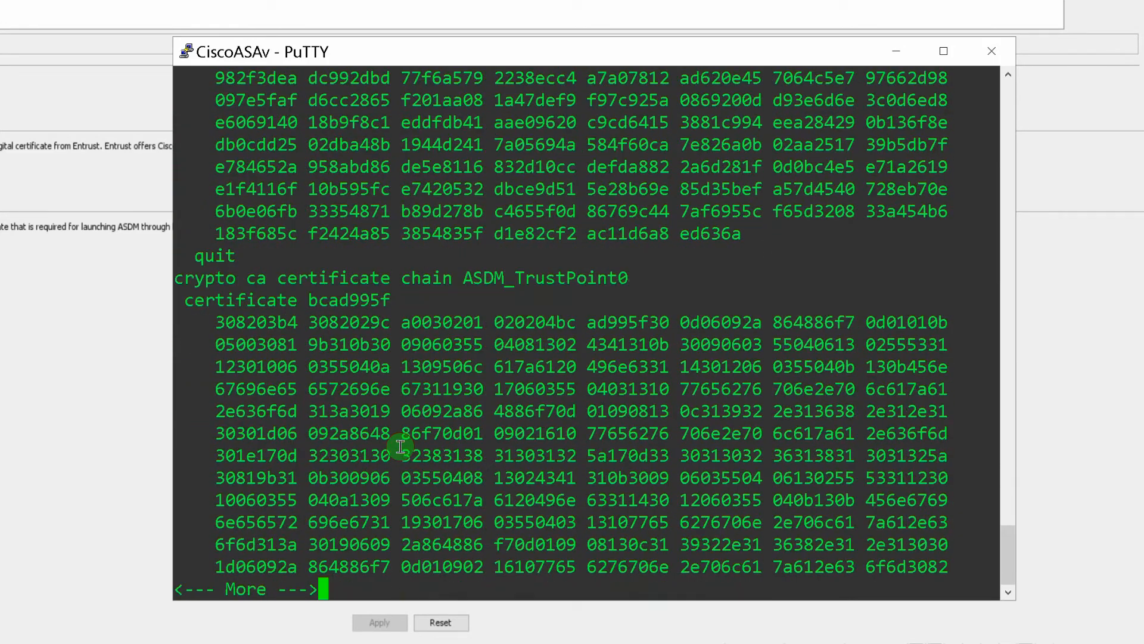
{"action": "key", "text": "Return"}
{"action": "key", "text": "Return"}
{"action": "key", "text": "Return"}
{"action": "key", "text": "Return"}
{"action": "key", "text": "Return"}
{"action": "key", "text": "Return"}
{"action": "key", "text": "Return"}
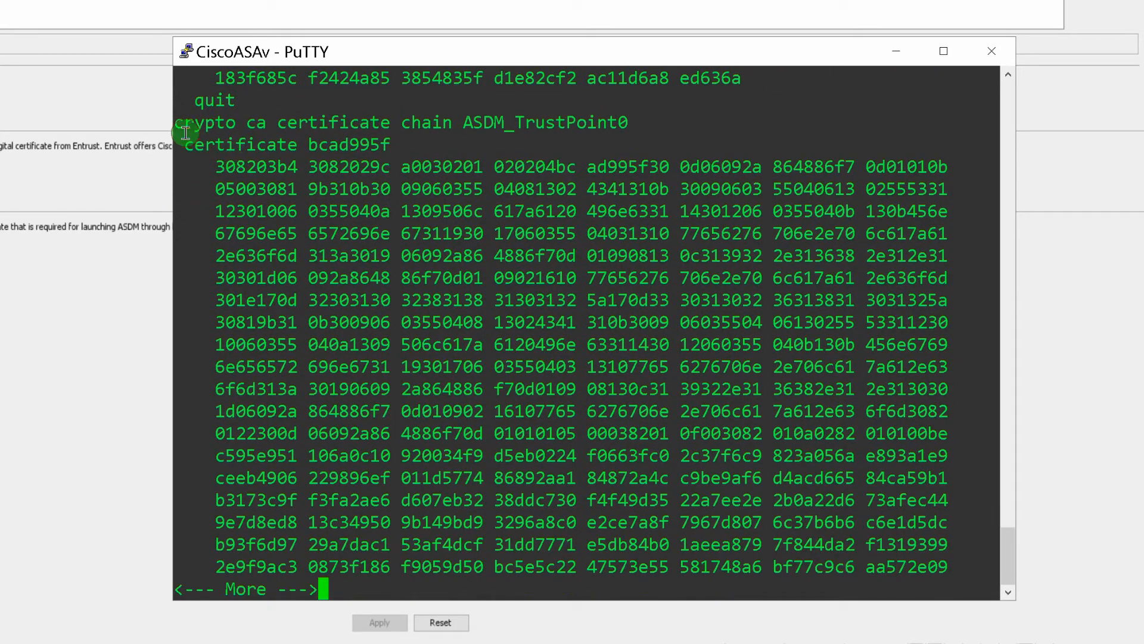
{"action": "left_click_drag", "start_coordinate": [174, 122], "coordinate": [946, 570]}
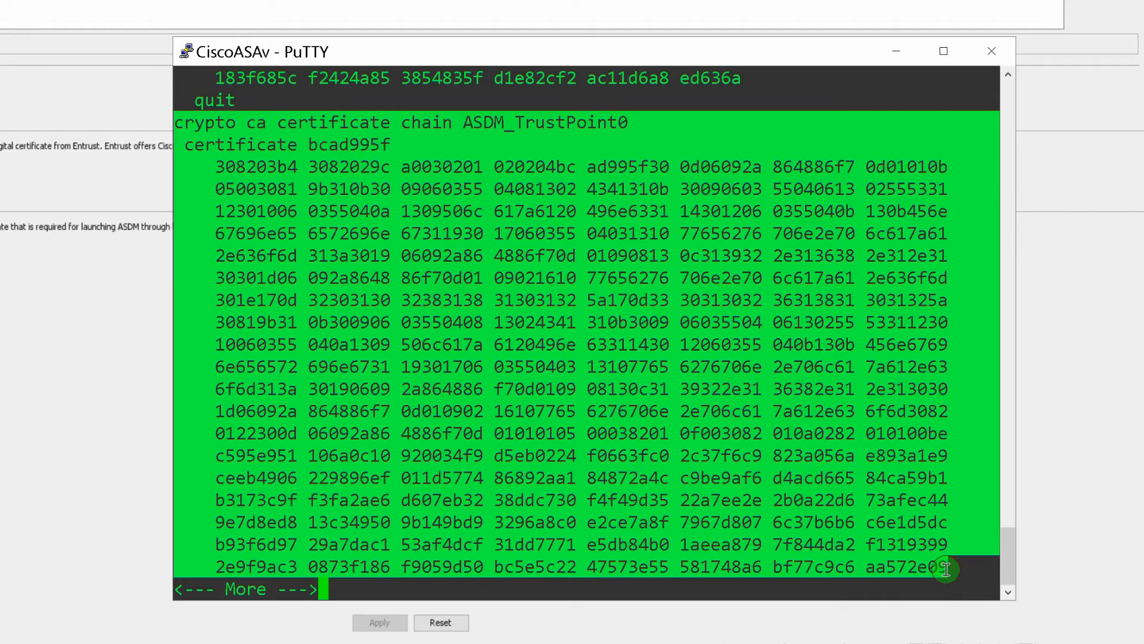
{"action": "key", "text": "Return"}
{"action": "key", "text": "Return"}
{"action": "key", "text": "Return"}
{"action": "key", "text": "Return"}
{"action": "key", "text": "Return"}
{"action": "key", "text": "Return"}
{"action": "key", "text": "Return"}
{"action": "key", "text": "space"}
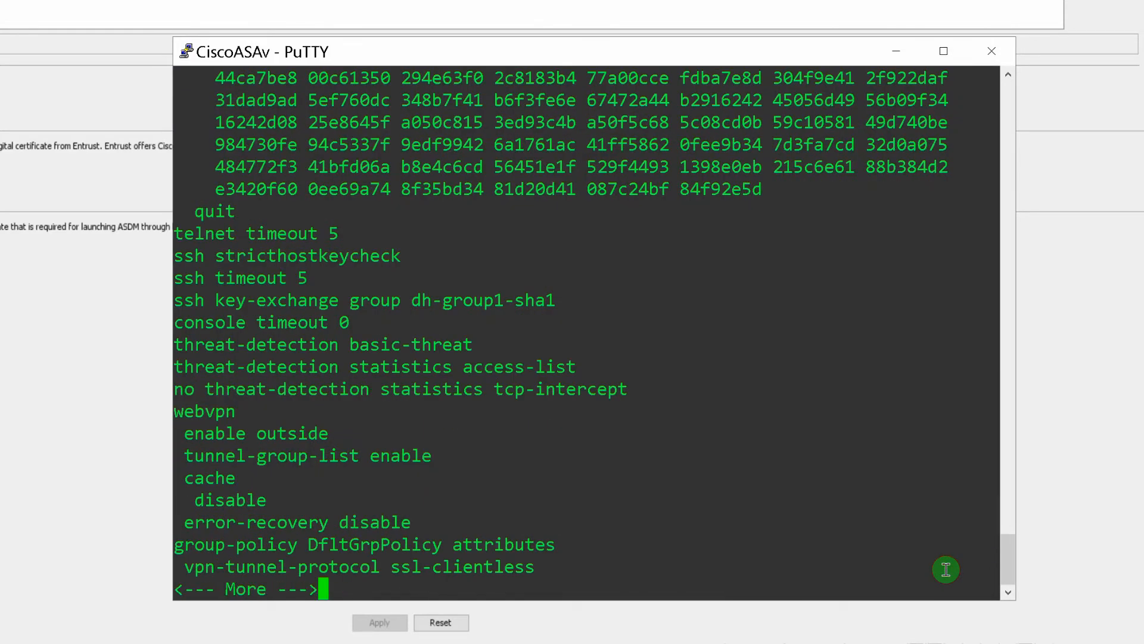
{"action": "scroll", "coordinate": [851, 388], "scroll_direction": "up", "scroll_amount": 1}
{"action": "left_click_drag", "start_coordinate": [883, 510], "coordinate": [857, 587]}
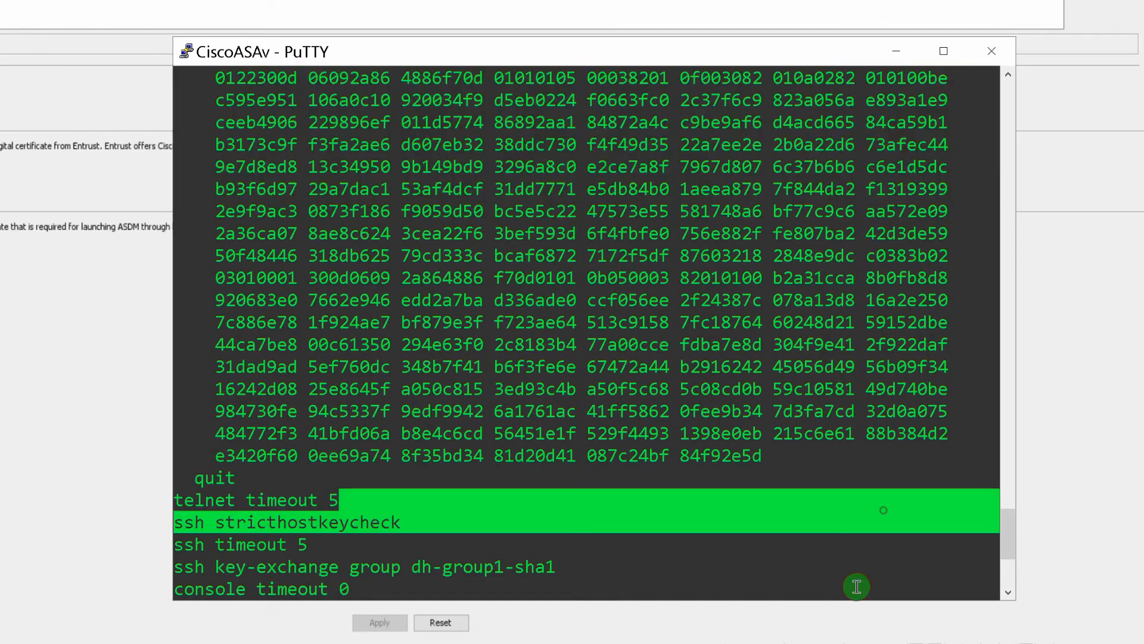
{"action": "scroll", "coordinate": [800, 547], "scroll_direction": "down", "scroll_amount": 4}
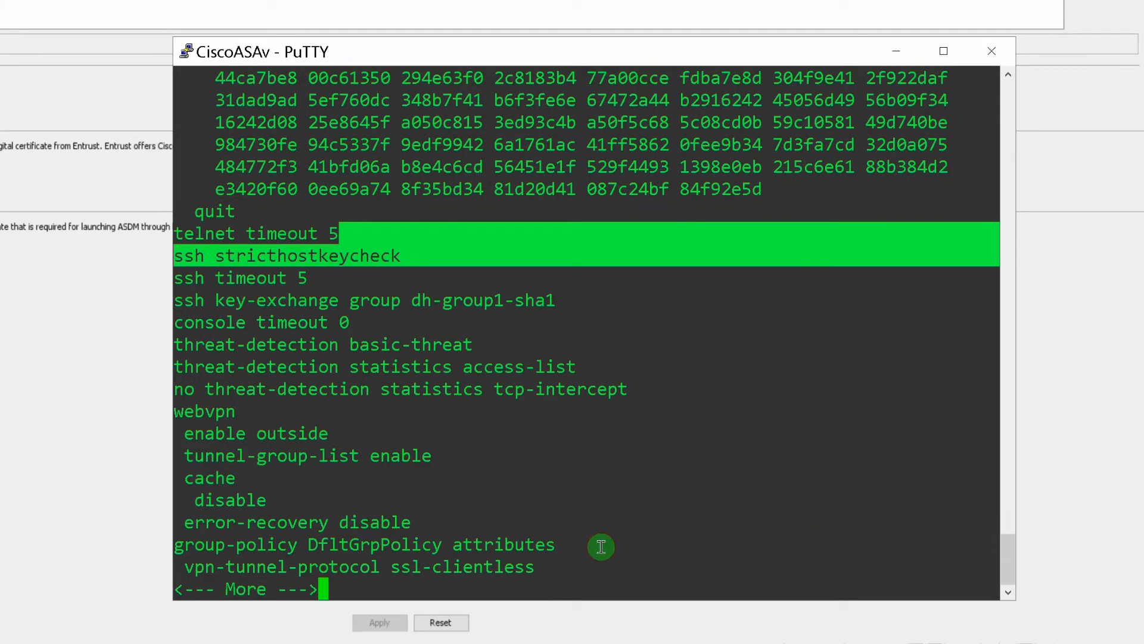
{"action": "key", "text": "Return"}
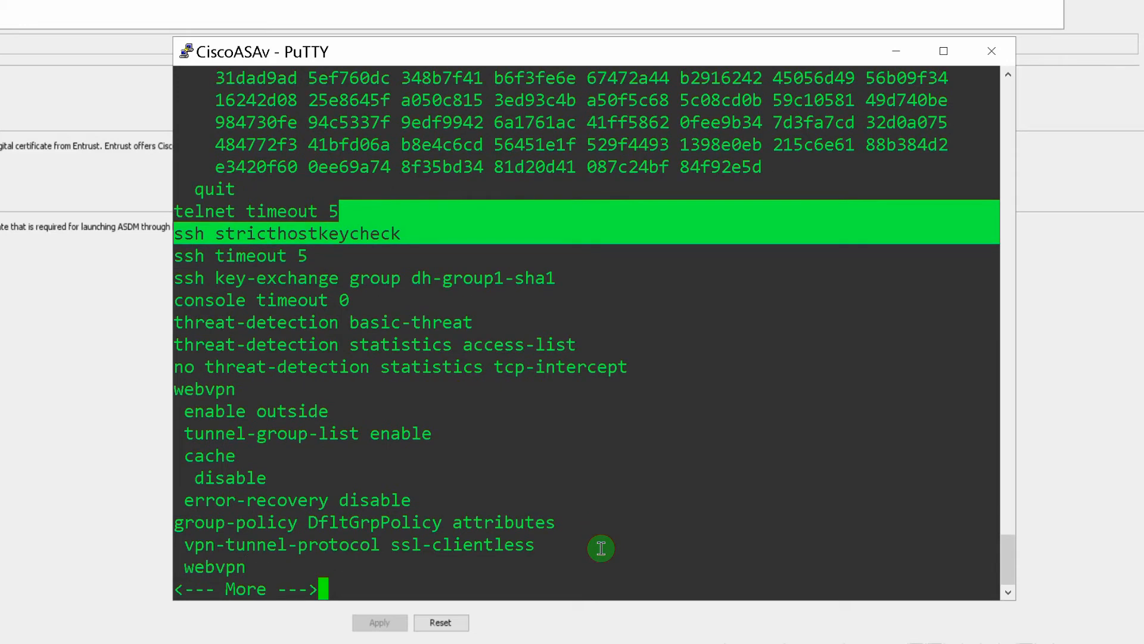
{"action": "key", "text": "space"}
{"action": "key", "text": "space"}
{"action": "key", "text": "space"}
{"action": "key", "text": "space"}
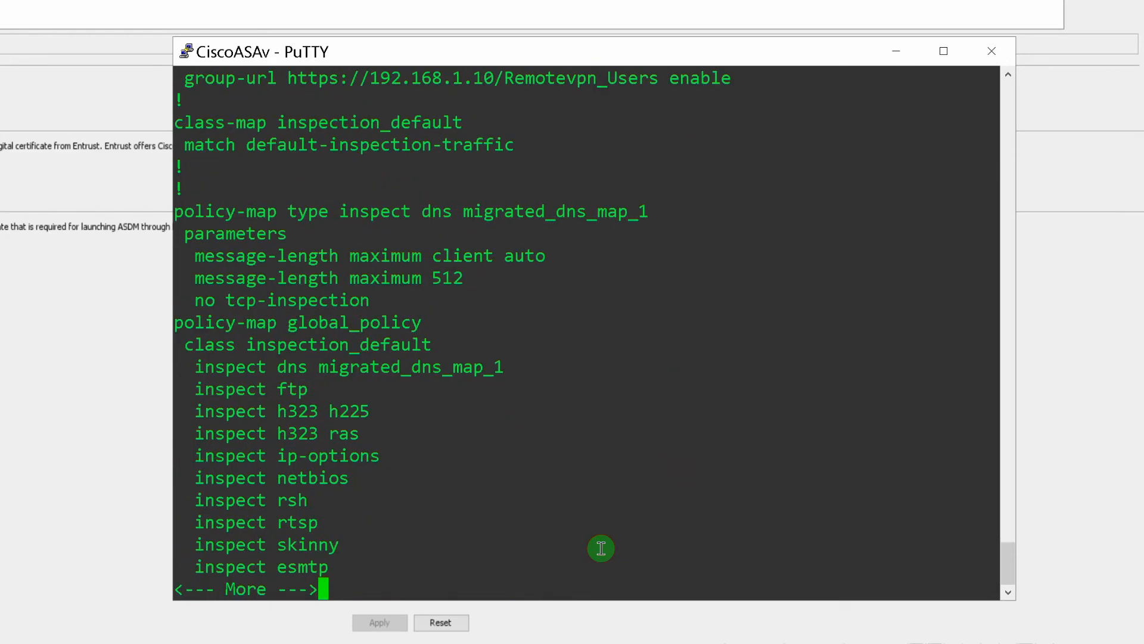
- Save the configuration with 'copy run start' and reload the ASA
{"action": "type", "text": "c"}
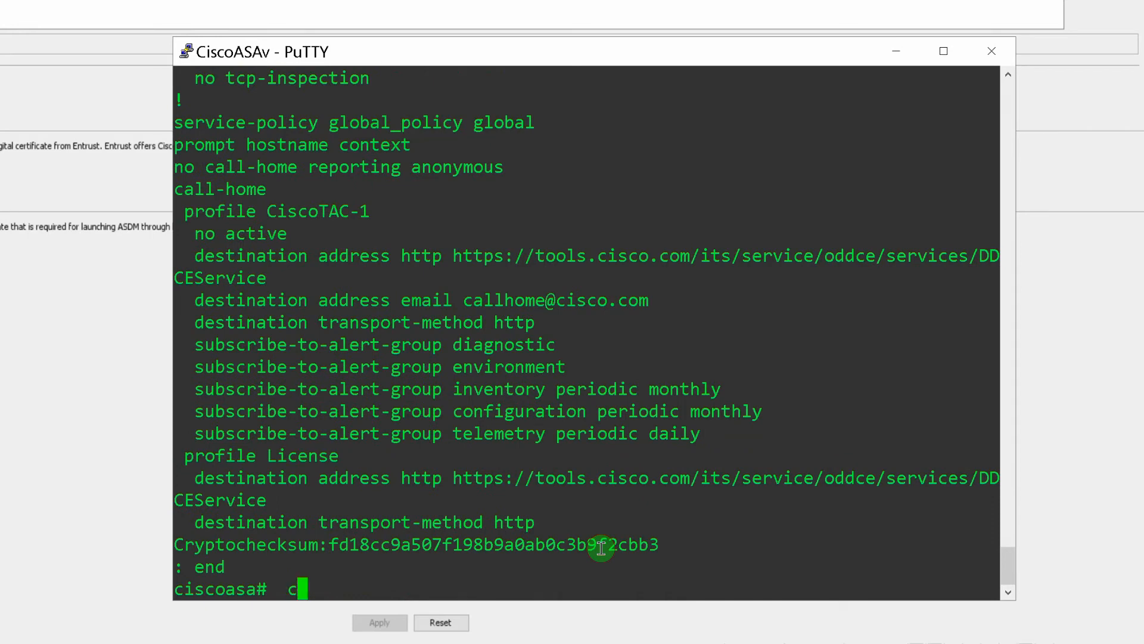
{"action": "type", "text": "opy run start"}
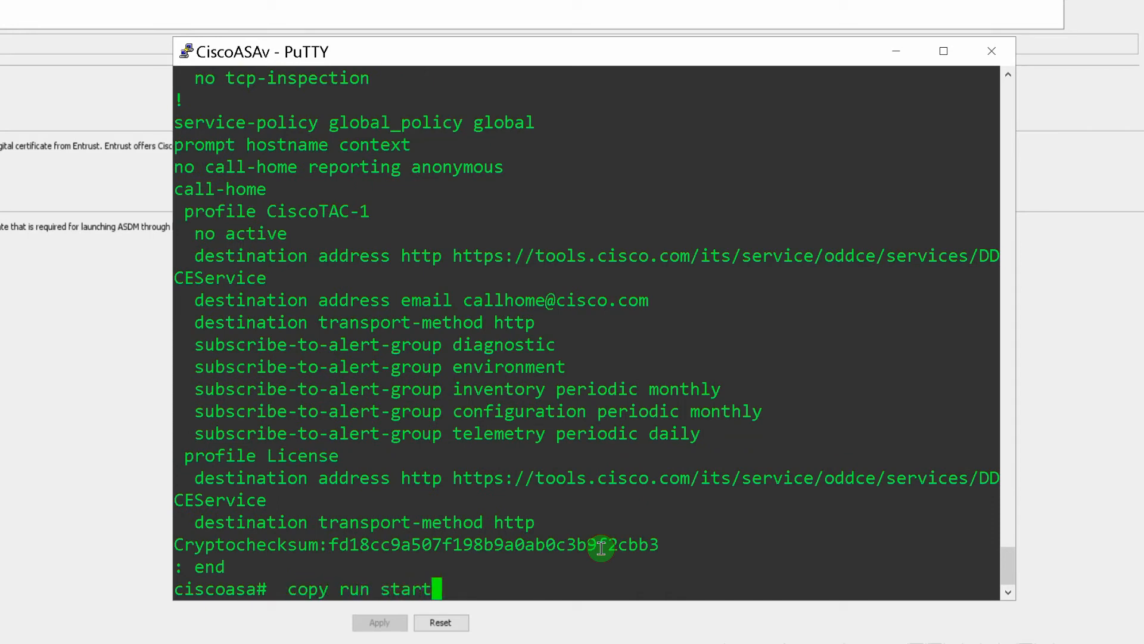
{"action": "key", "text": "Return"}
{"action": "key", "text": "Return"}
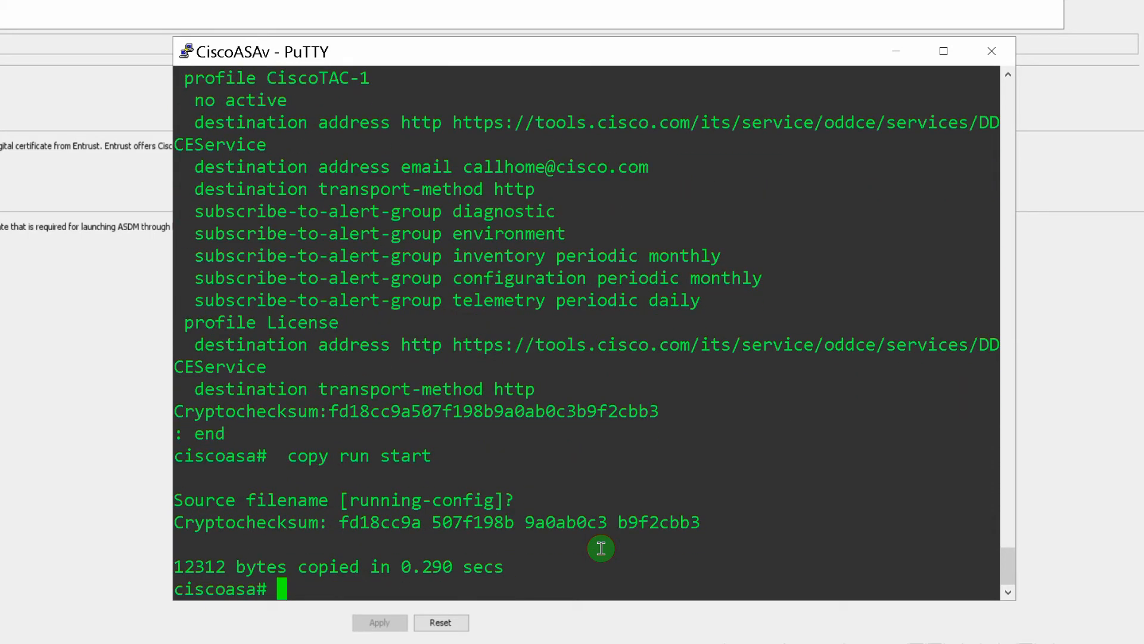
{"action": "type", "text": "reload"}
{"action": "key", "text": "Return"}
{"action": "key", "text": "Return"}
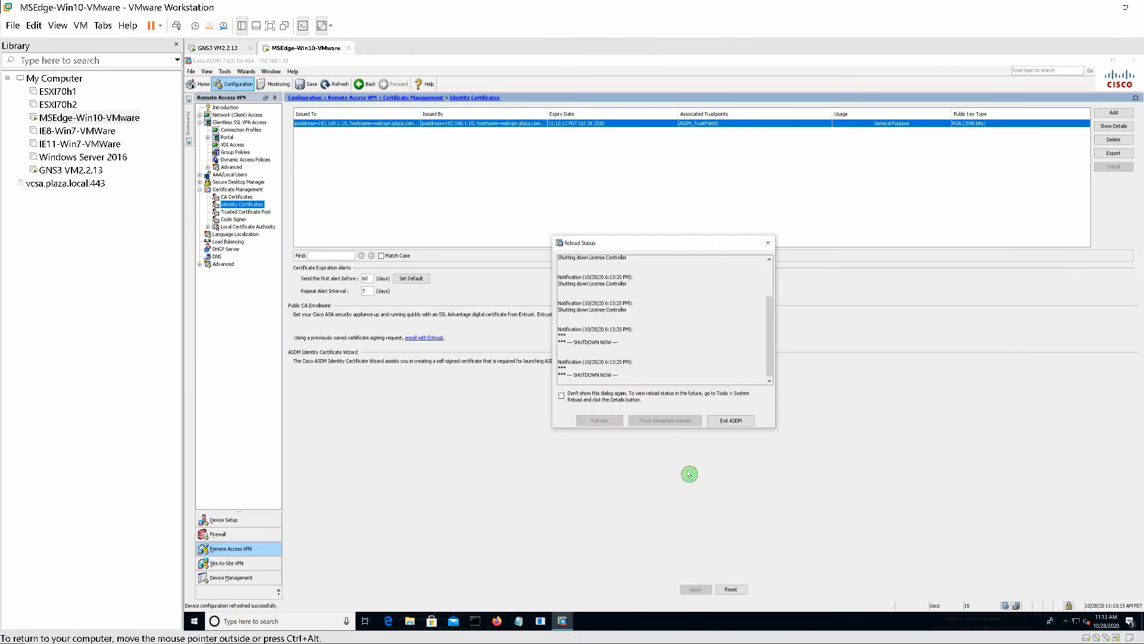
- Exit ASDM, relaunch it, log in with the admin credentials and accept the certificate warning
{"action": "left_click", "coordinate": [732, 421]}
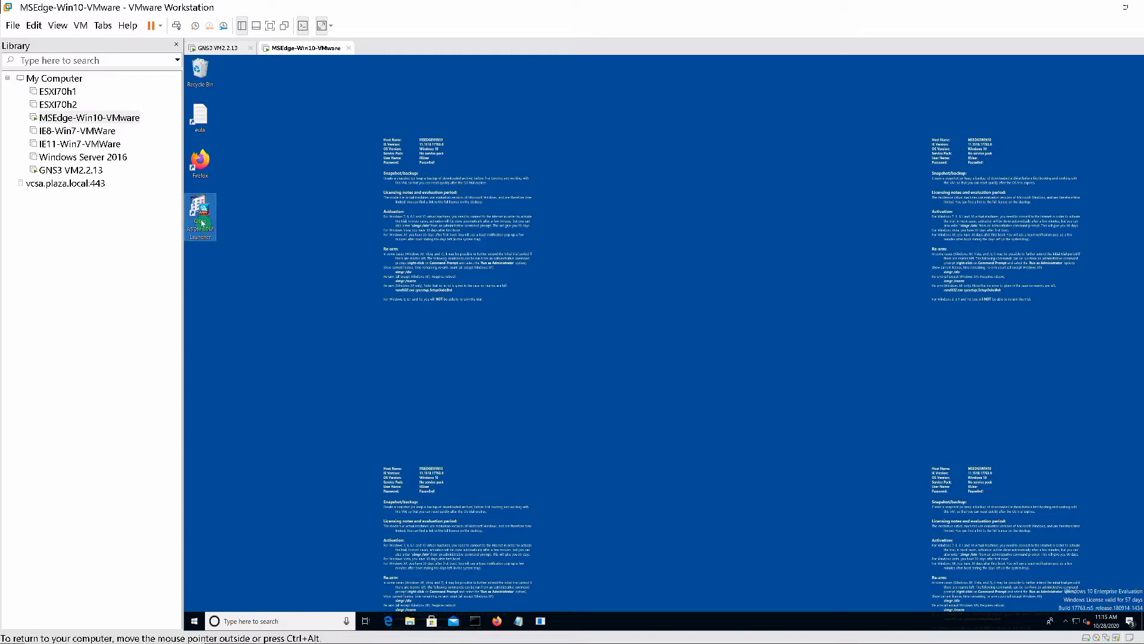
{"action": "double_click", "coordinate": [202, 223]}
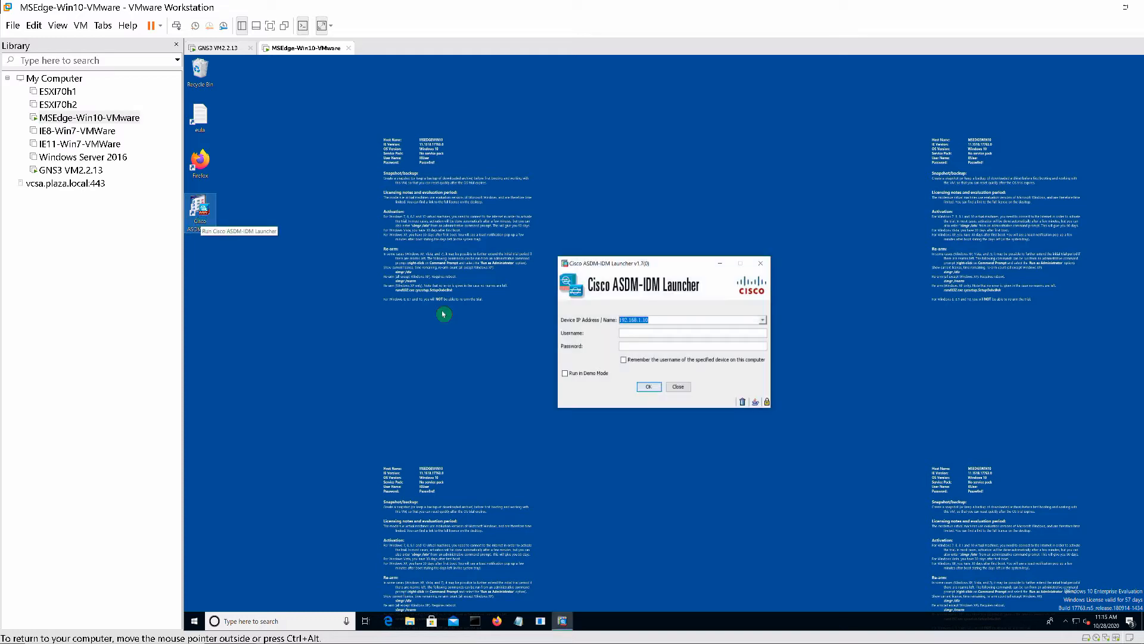
{"action": "left_click", "coordinate": [626, 331]}
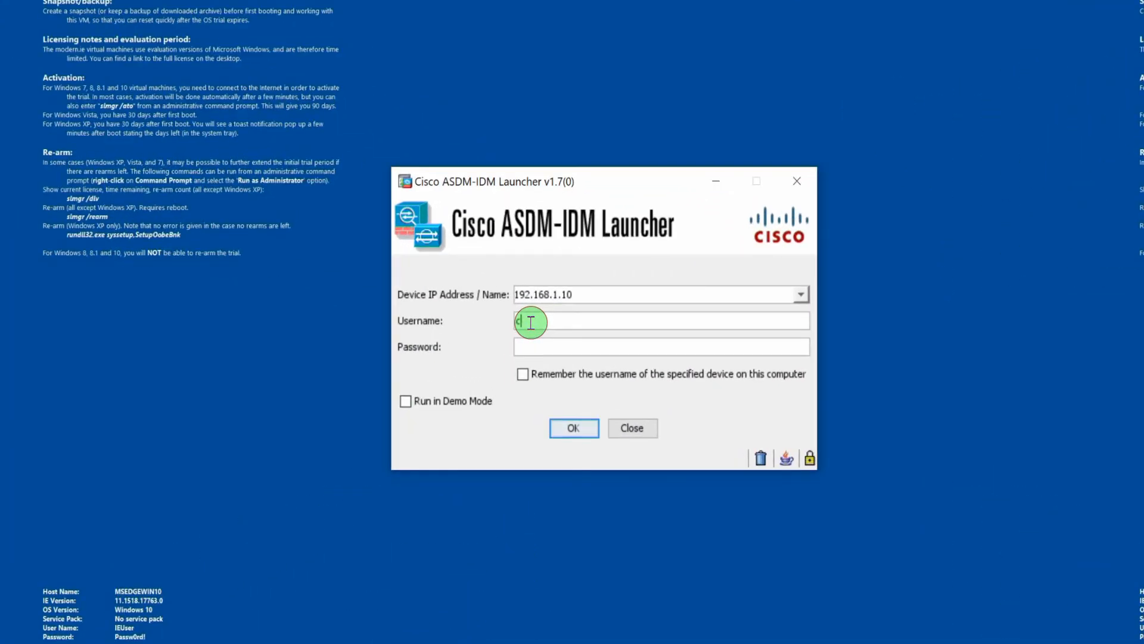
{"action": "type", "text": "cisco"}
{"action": "key", "text": "Tab"}
{"action": "type", "text": "cisco"}
{"action": "key", "text": "Return"}
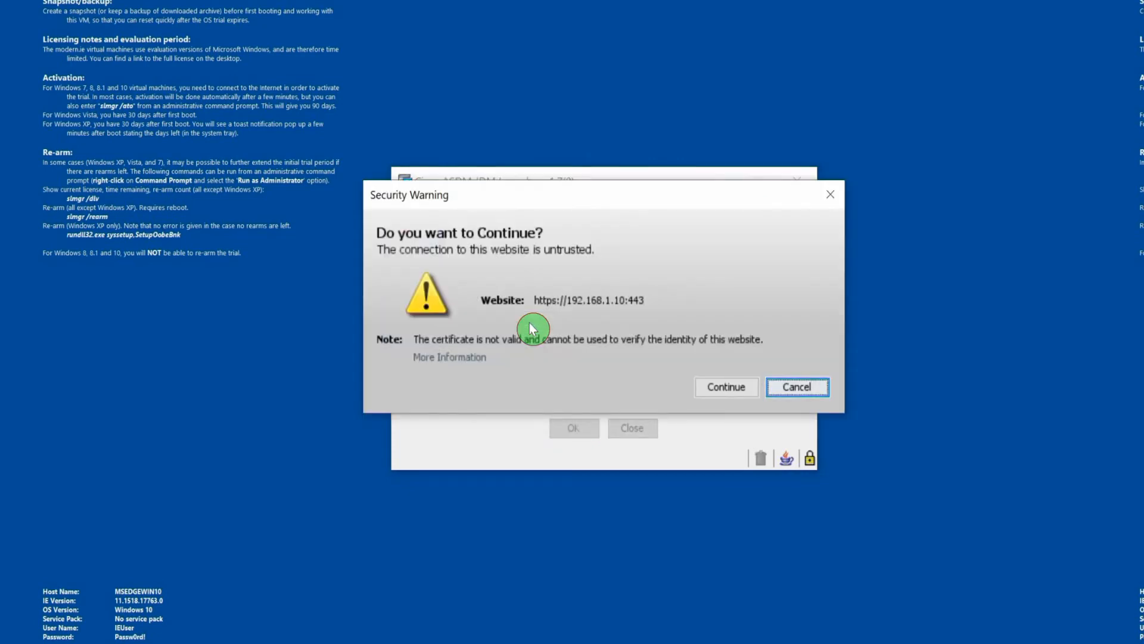
{"action": "left_click", "coordinate": [732, 388]}
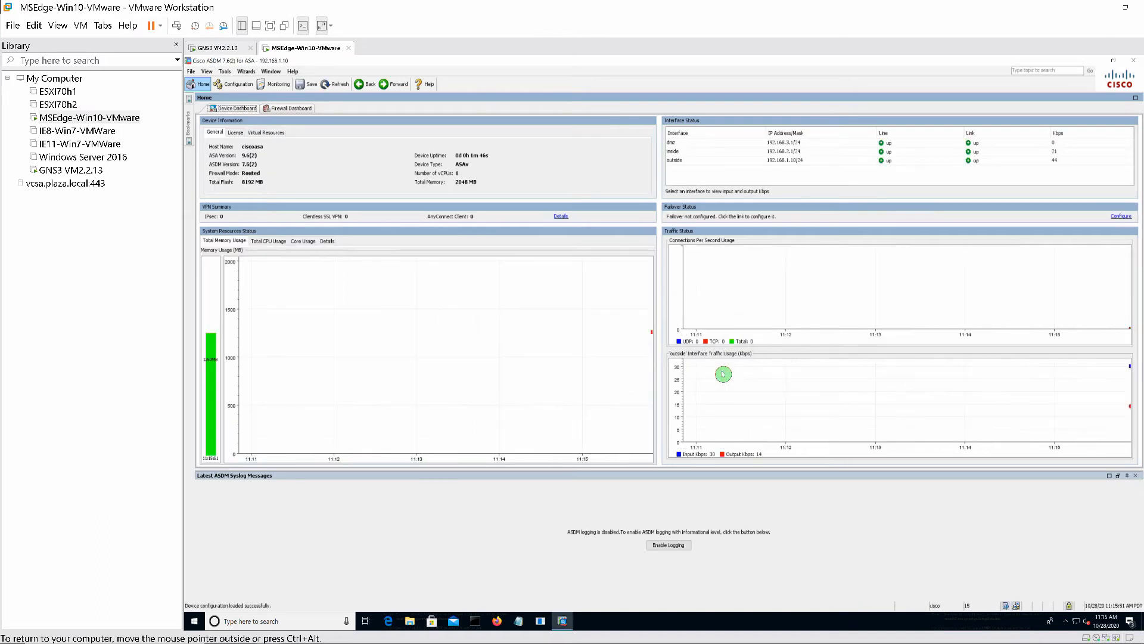
- Go to Configuration > Remote Access VPN > Certificate Management > Identity Certificates
{"action": "left_click", "coordinate": [234, 84]}
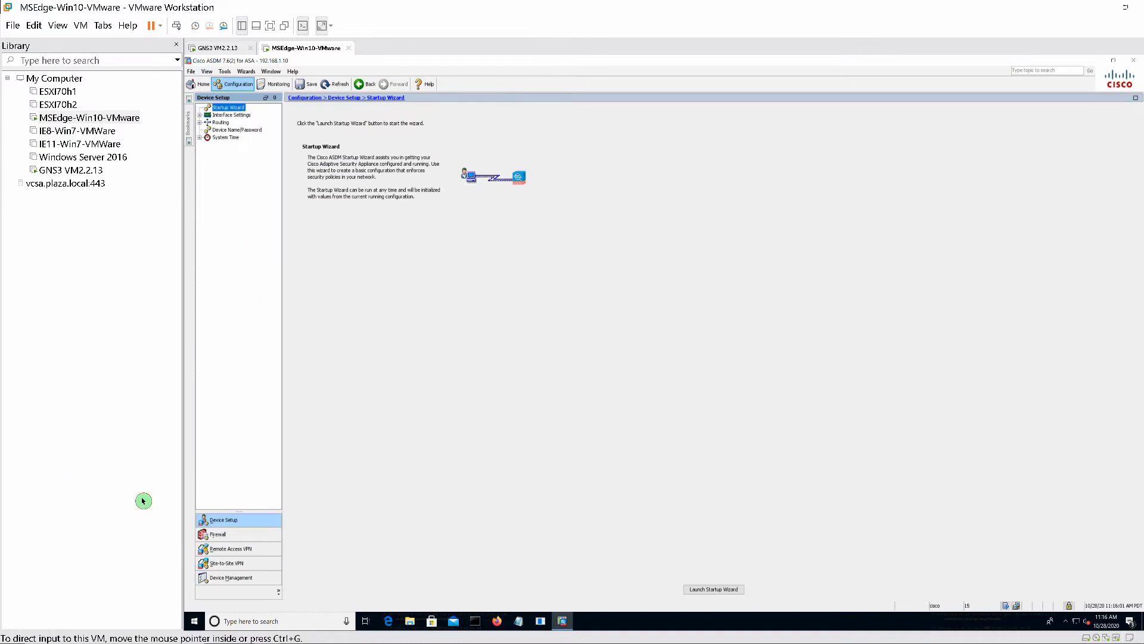
{"action": "left_click", "coordinate": [226, 550]}
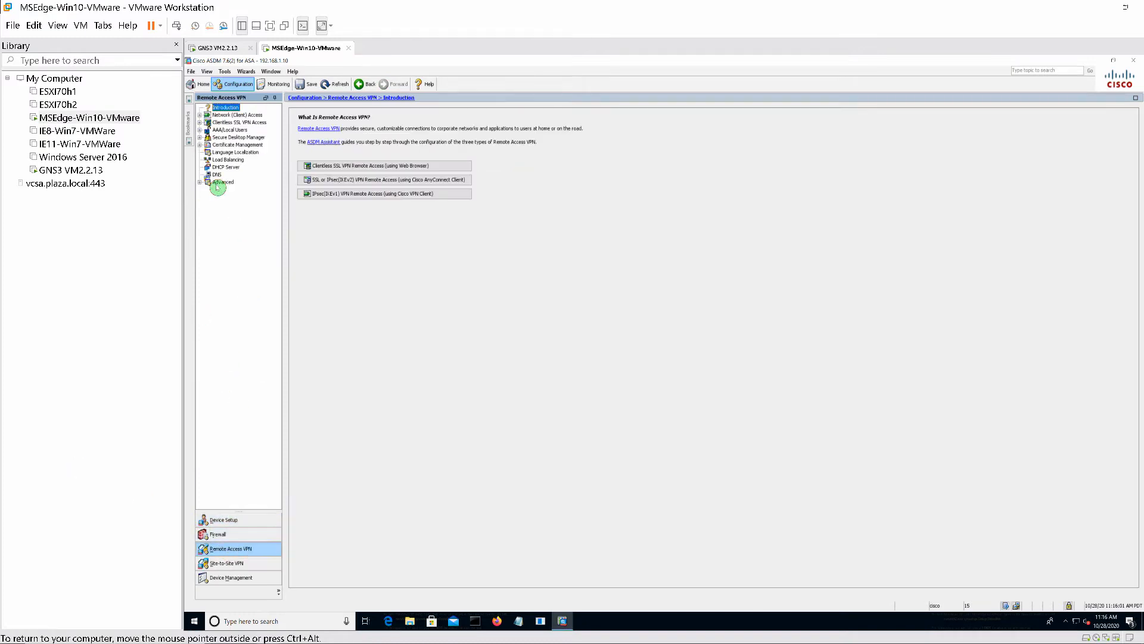
{"action": "left_click", "coordinate": [200, 145]}
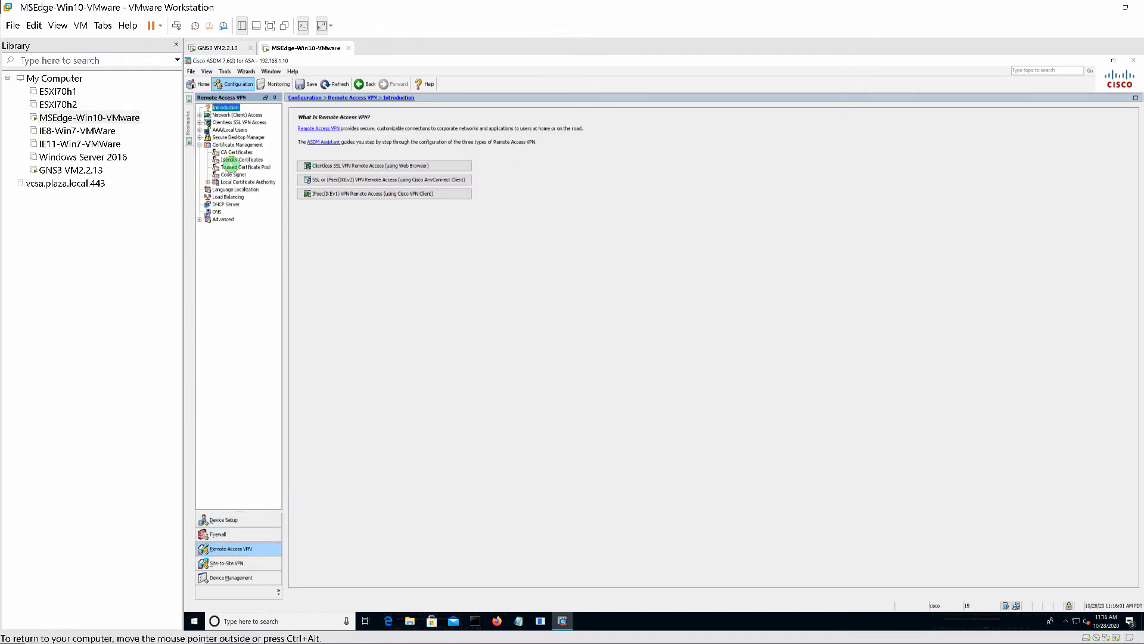
{"action": "left_click", "coordinate": [230, 160]}
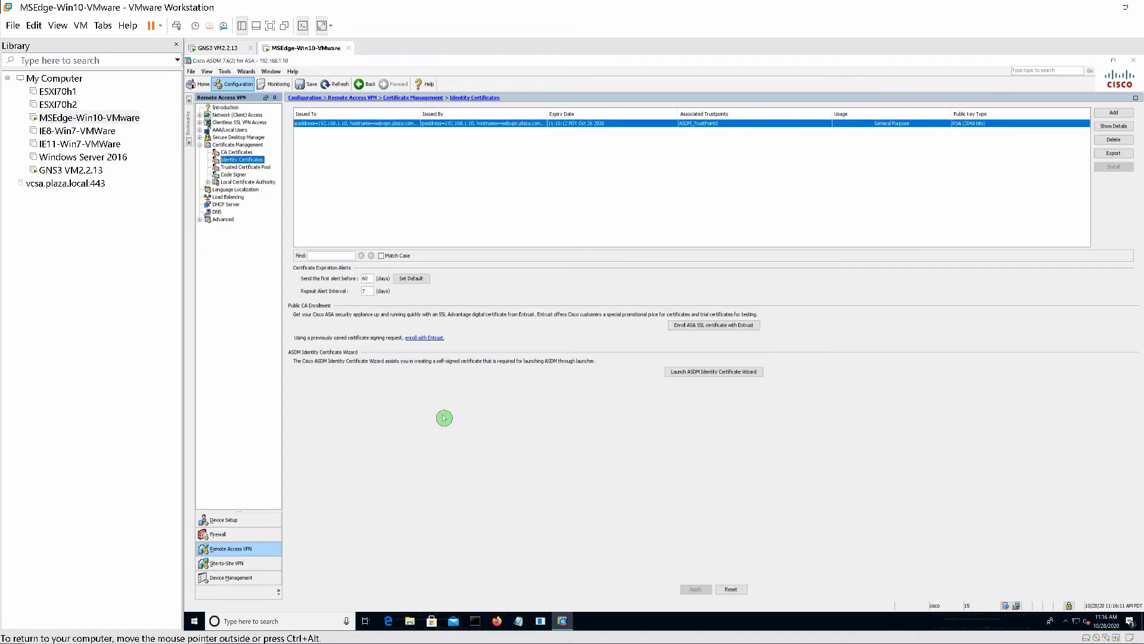
- Launch a new Firefox window from the taskbar
{"action": "mouse_move", "coordinate": [514, 641]}
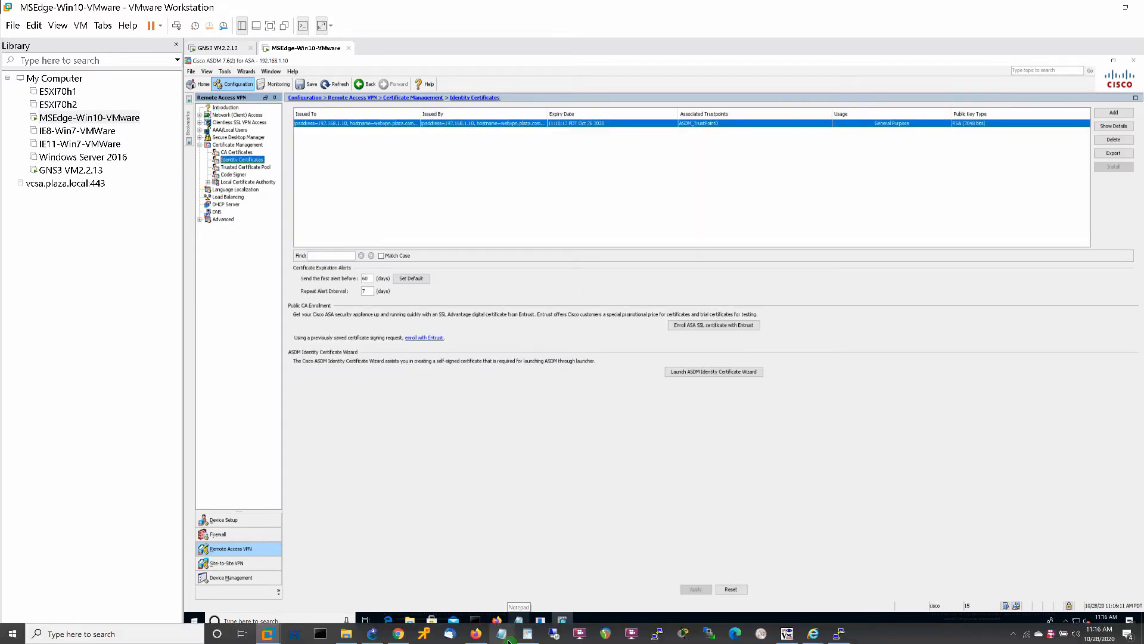
{"action": "right_click", "coordinate": [482, 640]}
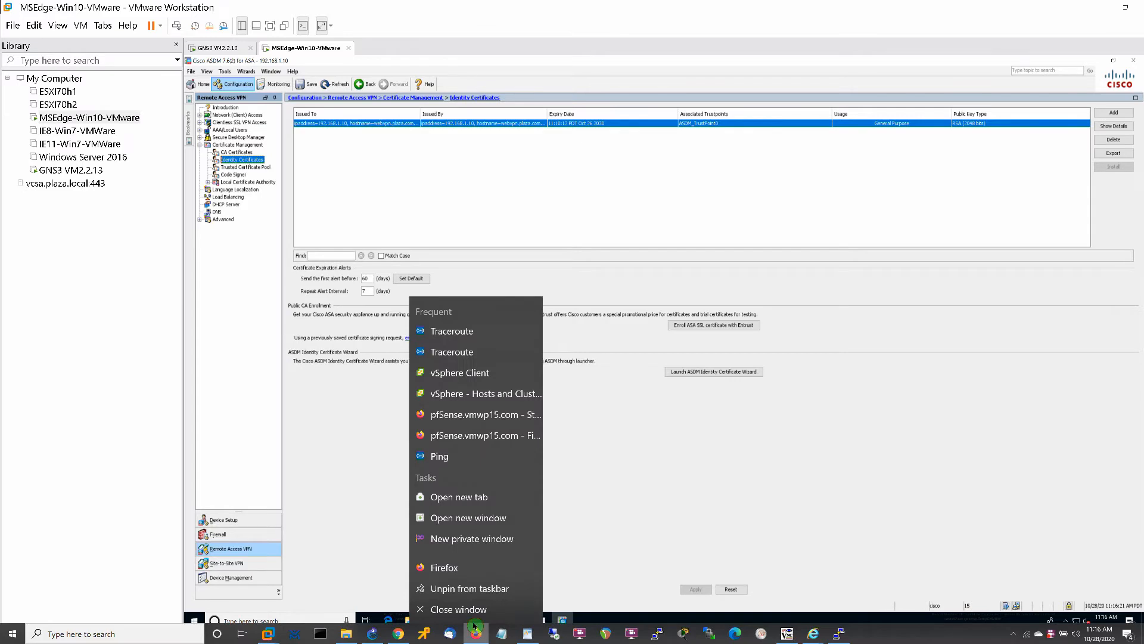
{"action": "left_click", "coordinate": [472, 609]}
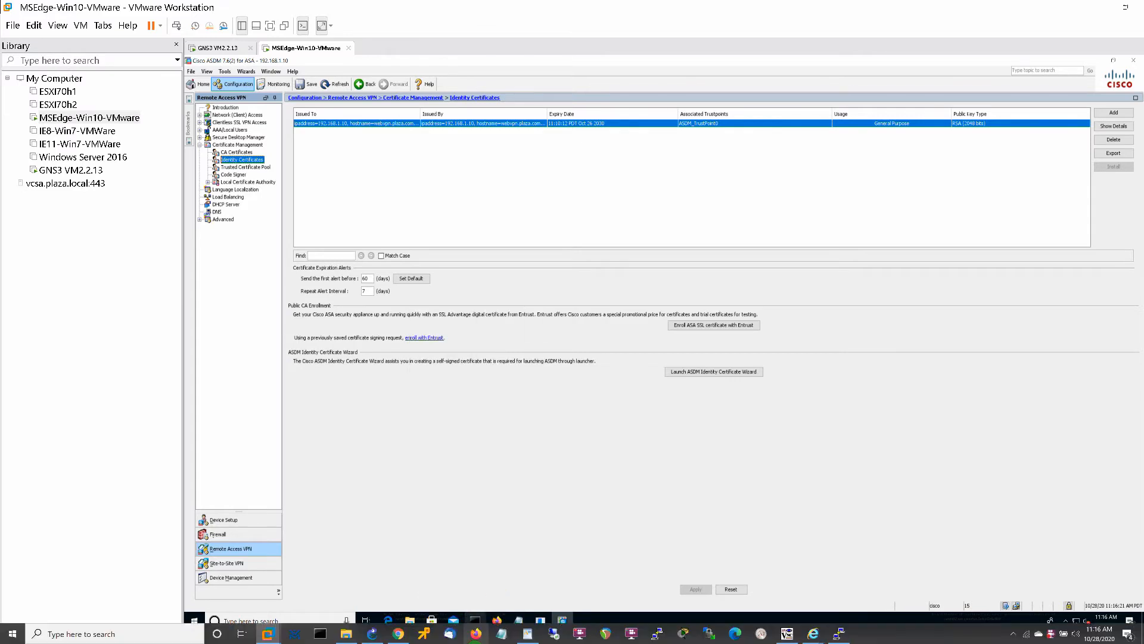
{"action": "left_click", "coordinate": [477, 636]}
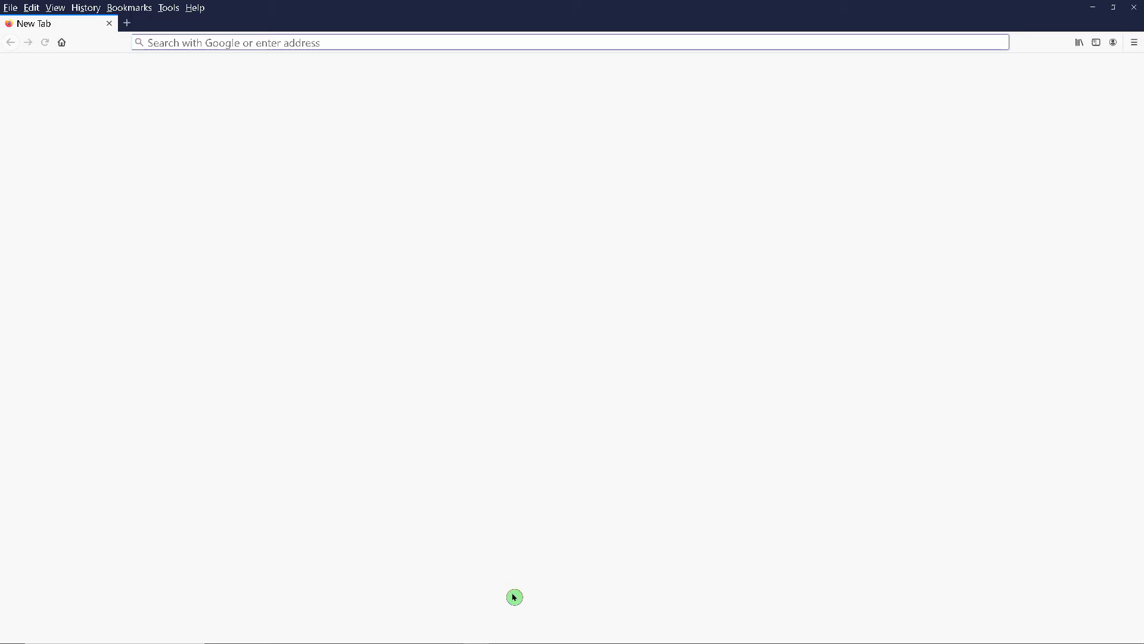
{"action": "left_click", "coordinate": [151, 43]}
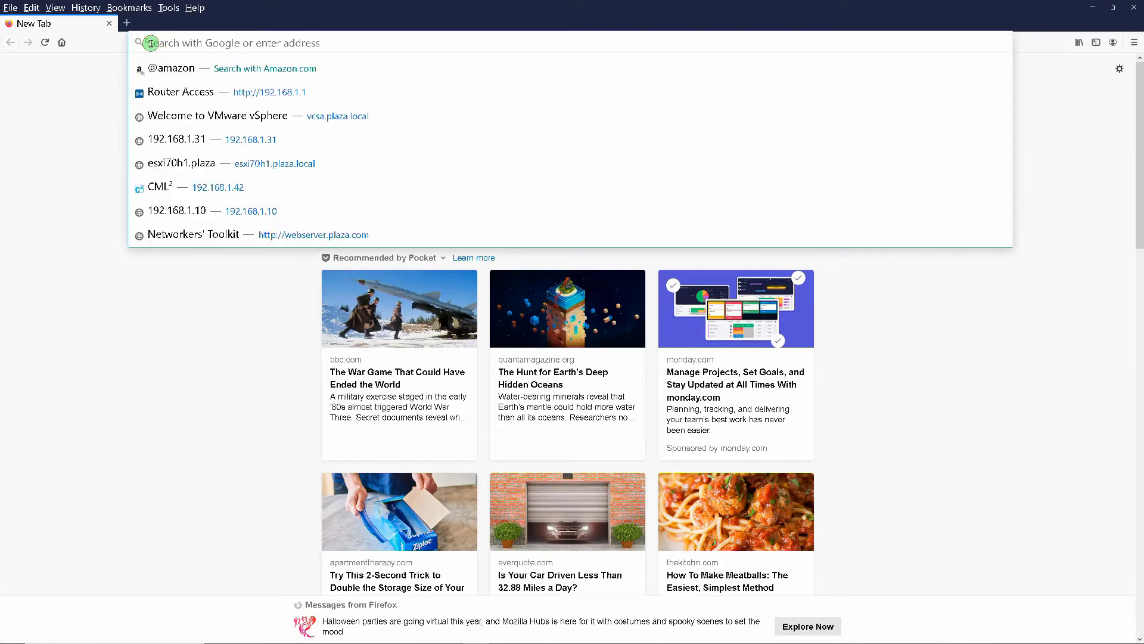
{"action": "type", "text": "https"}
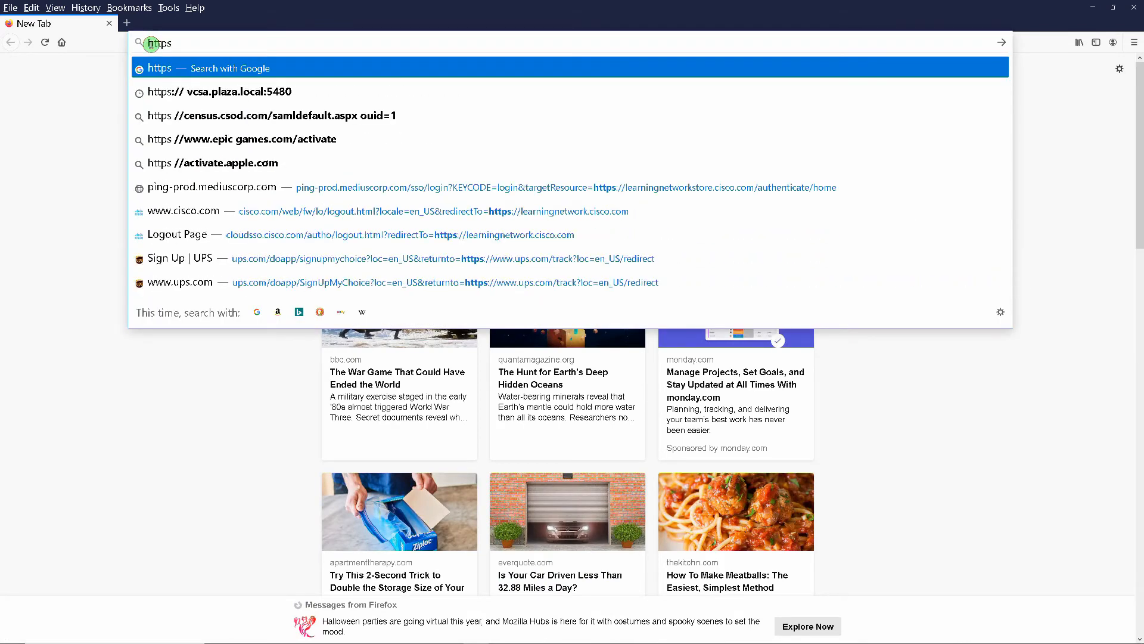
{"action": "type", "text": "://we"}
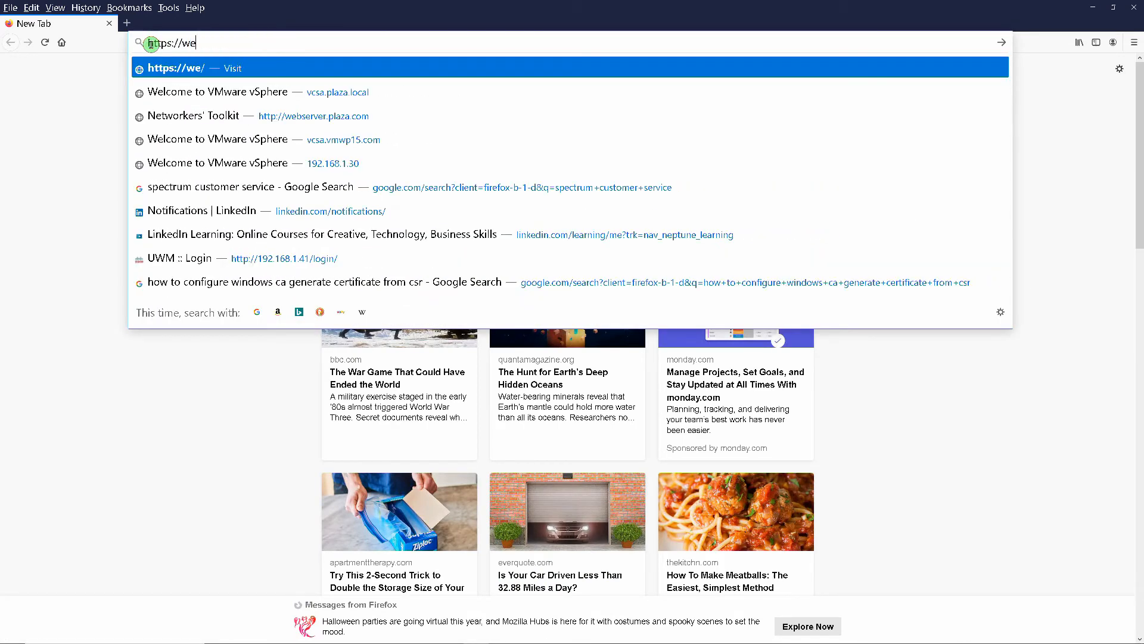
{"action": "type", "text": "bvpn"}
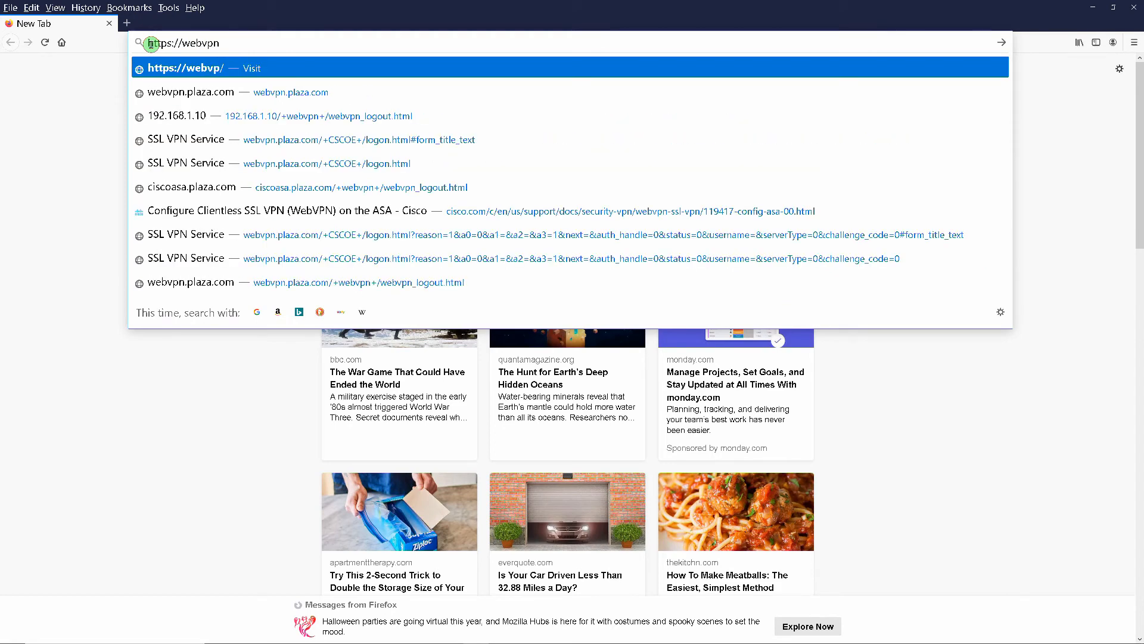
{"action": "type", "text": ".pla"}
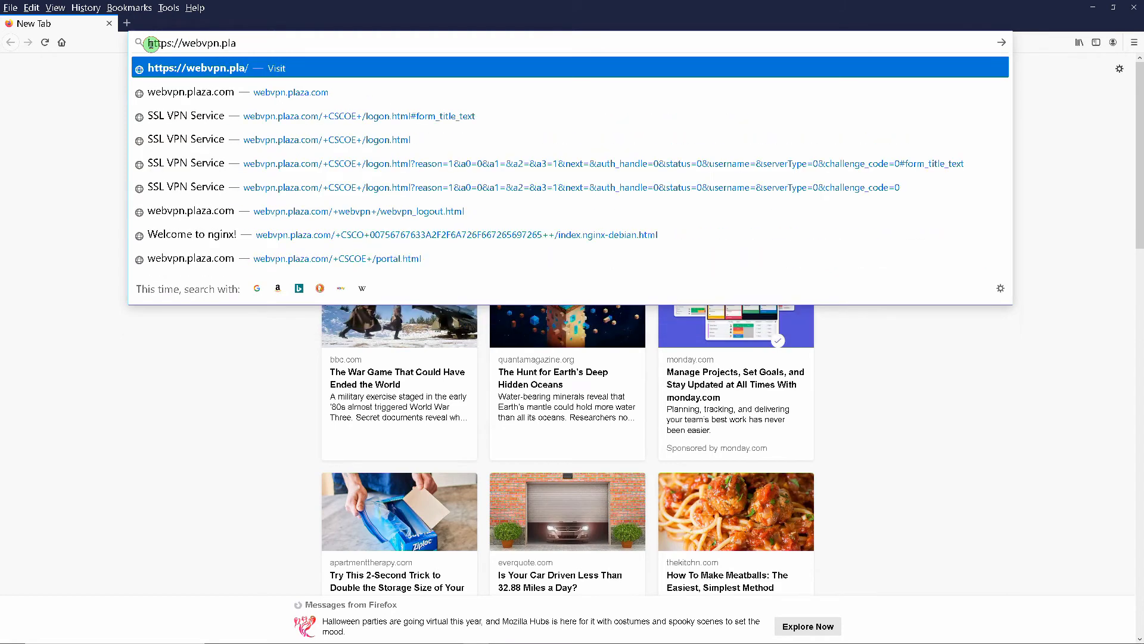
{"action": "type", "text": "za.com"}
{"action": "key", "text": "Return"}
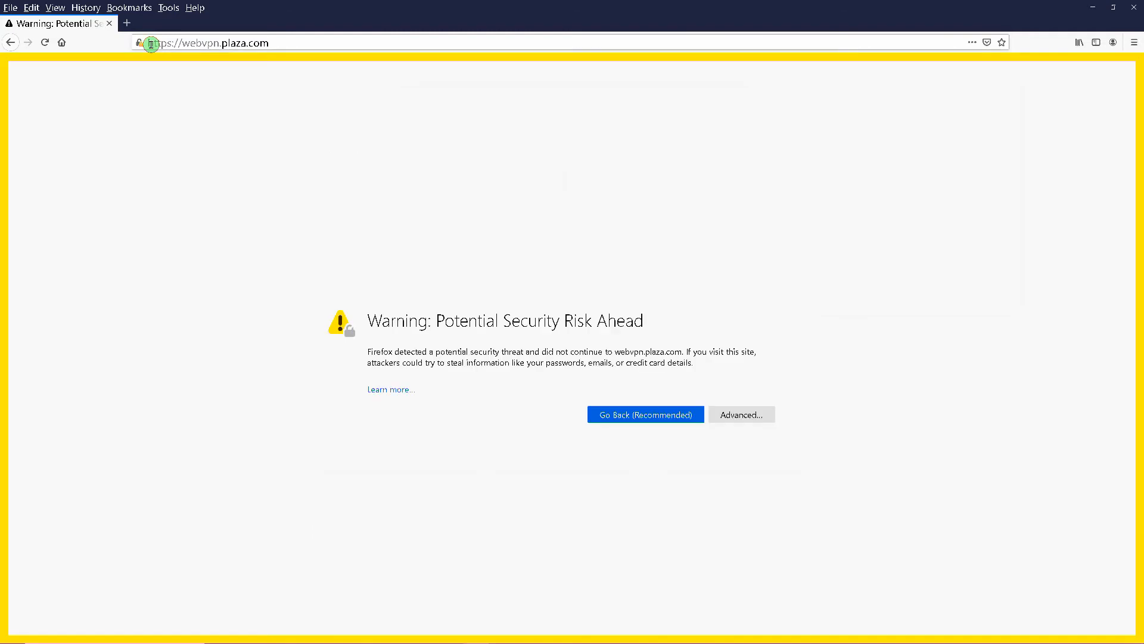
{"action": "left_click", "coordinate": [735, 414]}
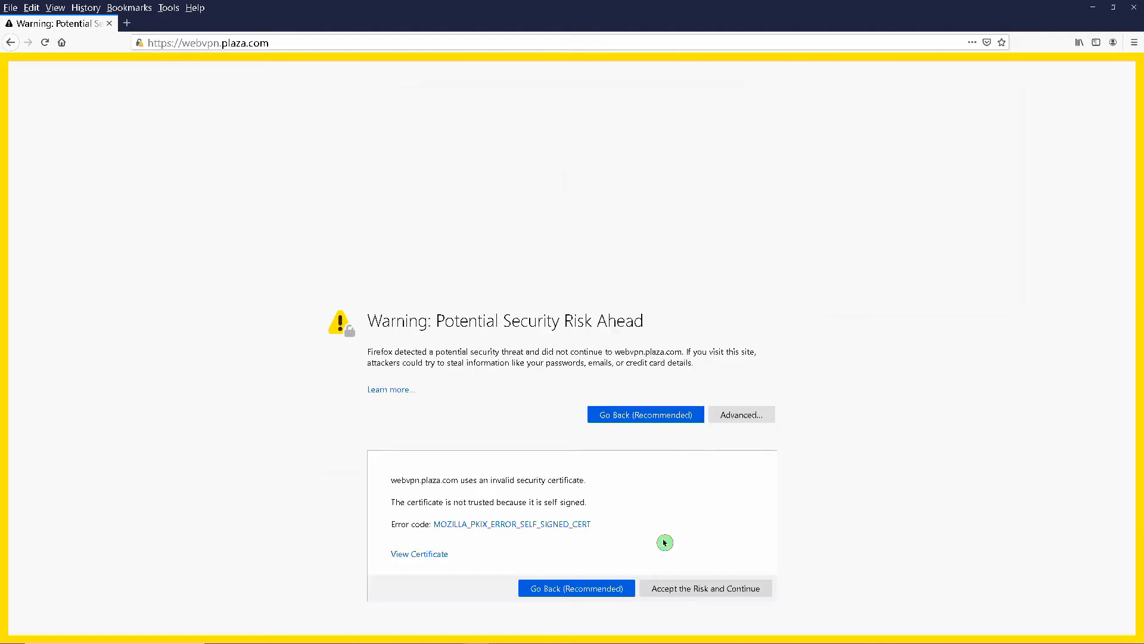
{"action": "left_click", "coordinate": [704, 588]}
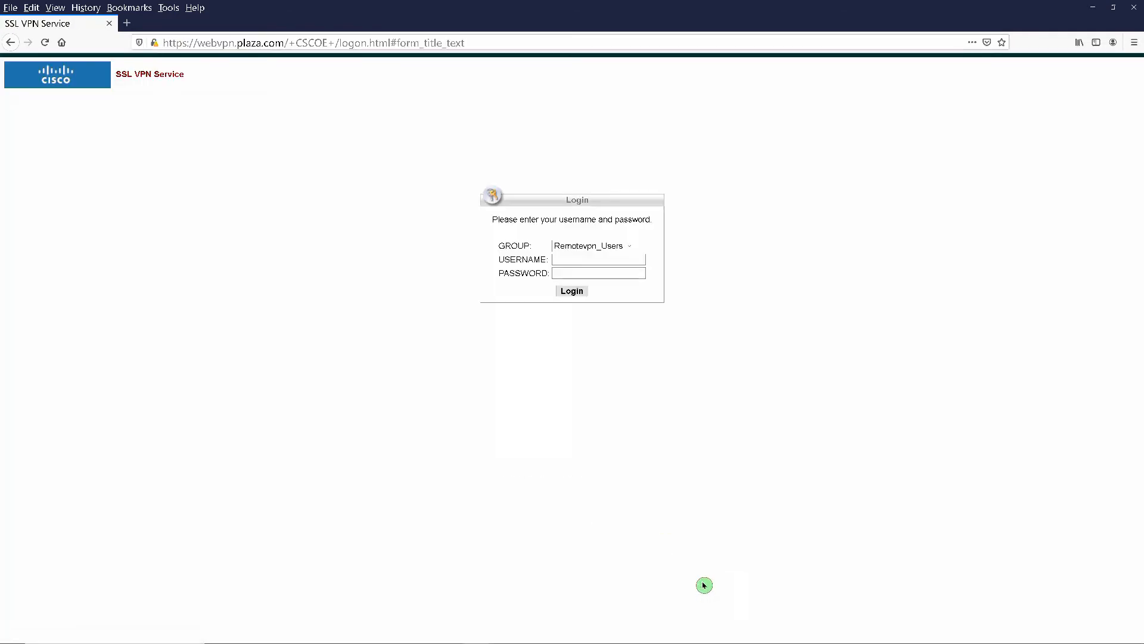
- Make a first login attempt with a username and password, declining Firefox's save prompt
{"action": "left_click", "coordinate": [596, 261]}
{"action": "left_click", "coordinate": [589, 262]}
{"action": "type", "text": "remotevpnusers"}
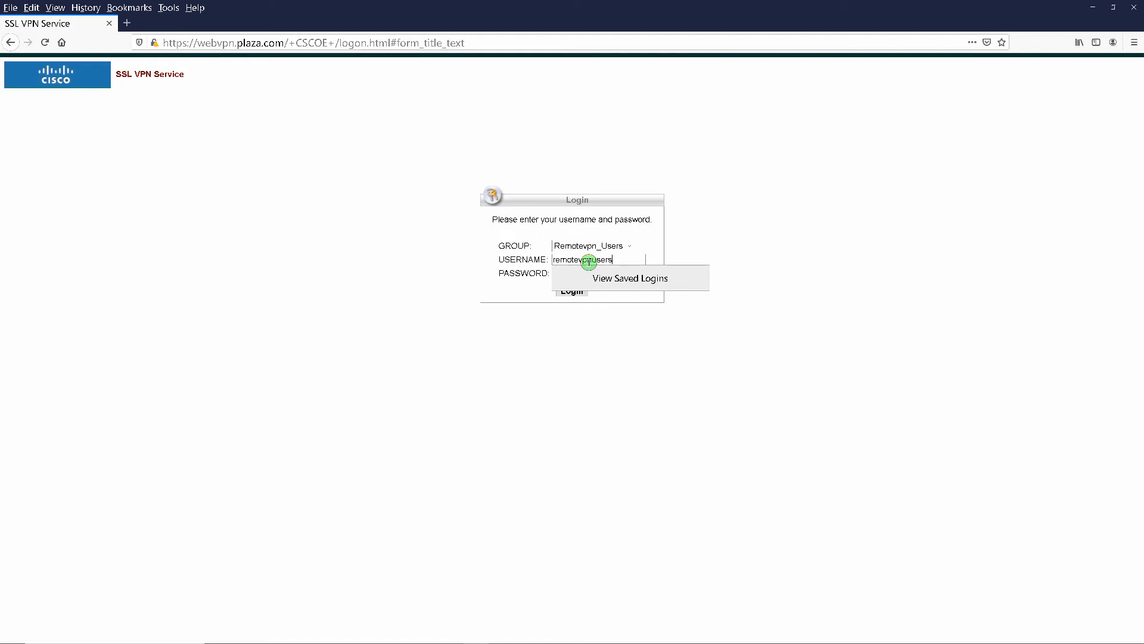
{"action": "key", "text": "Tab"}
{"action": "type", "text": "••"}
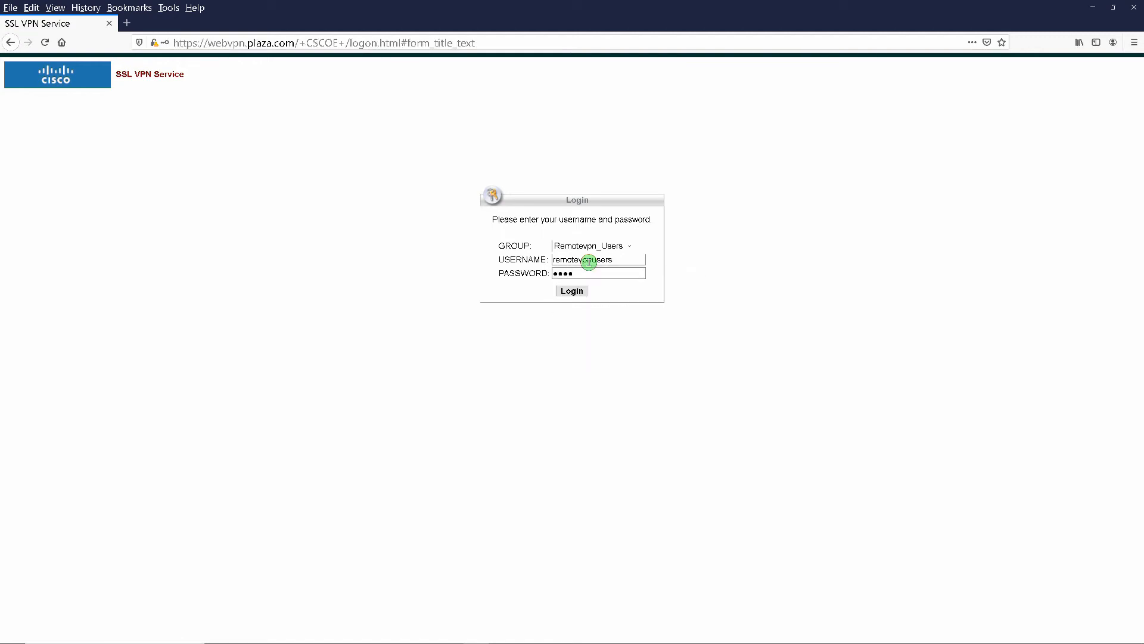
{"action": "type", "text": "•"}
{"action": "key", "text": "Return"}
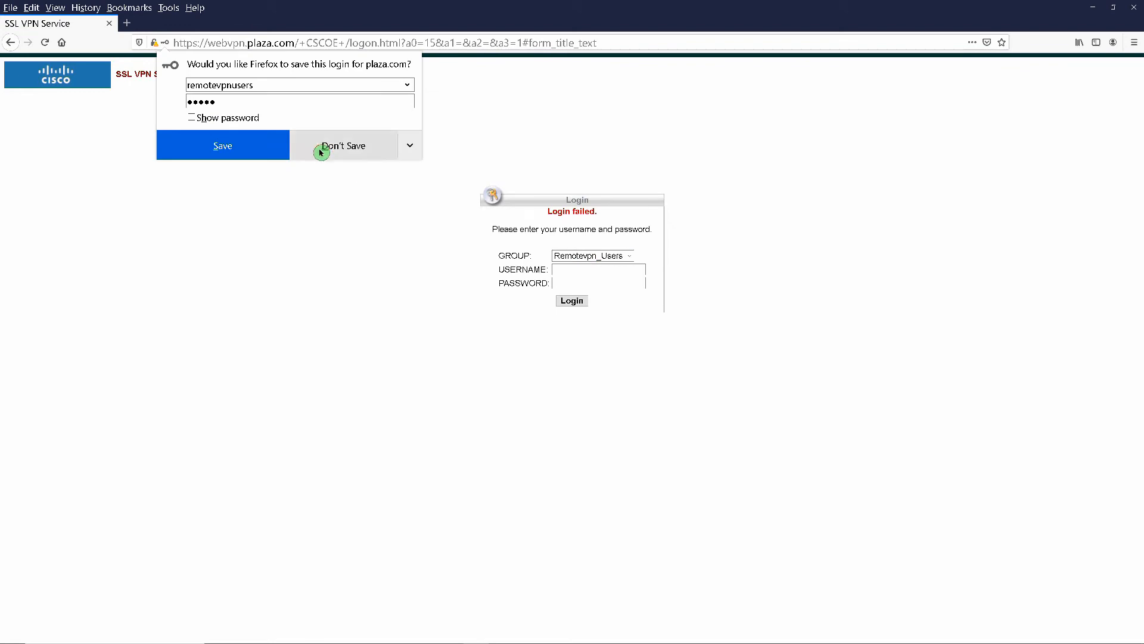
{"action": "left_click", "coordinate": [320, 150]}
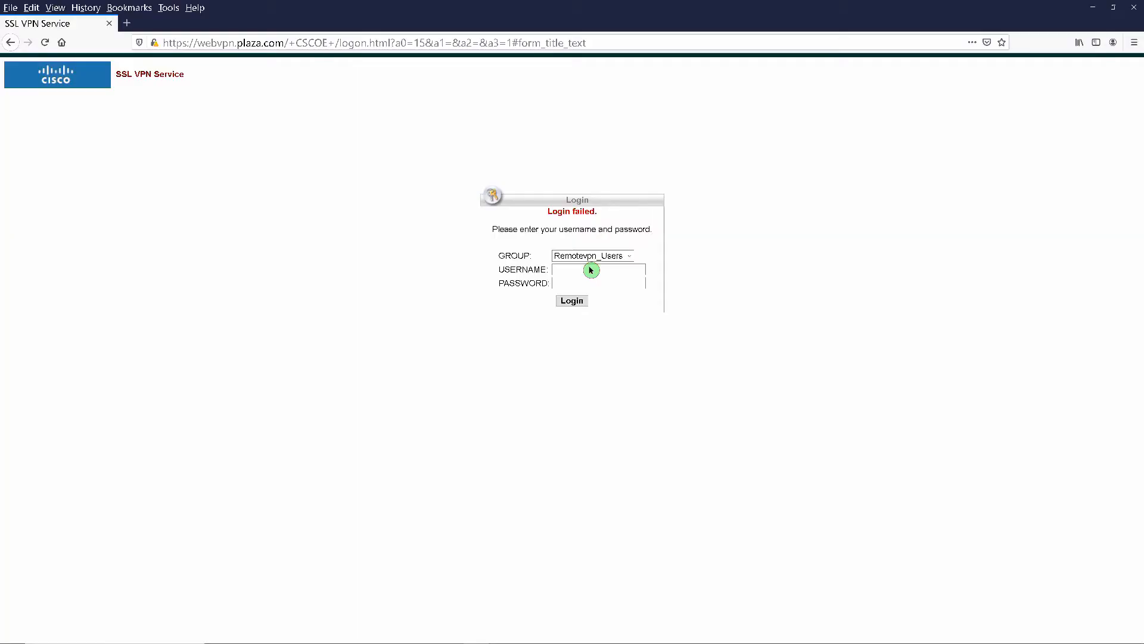
- Sign in under the Remotevpn_Users group with the user's credentials, declining to save the login
{"action": "left_click", "coordinate": [628, 255]}
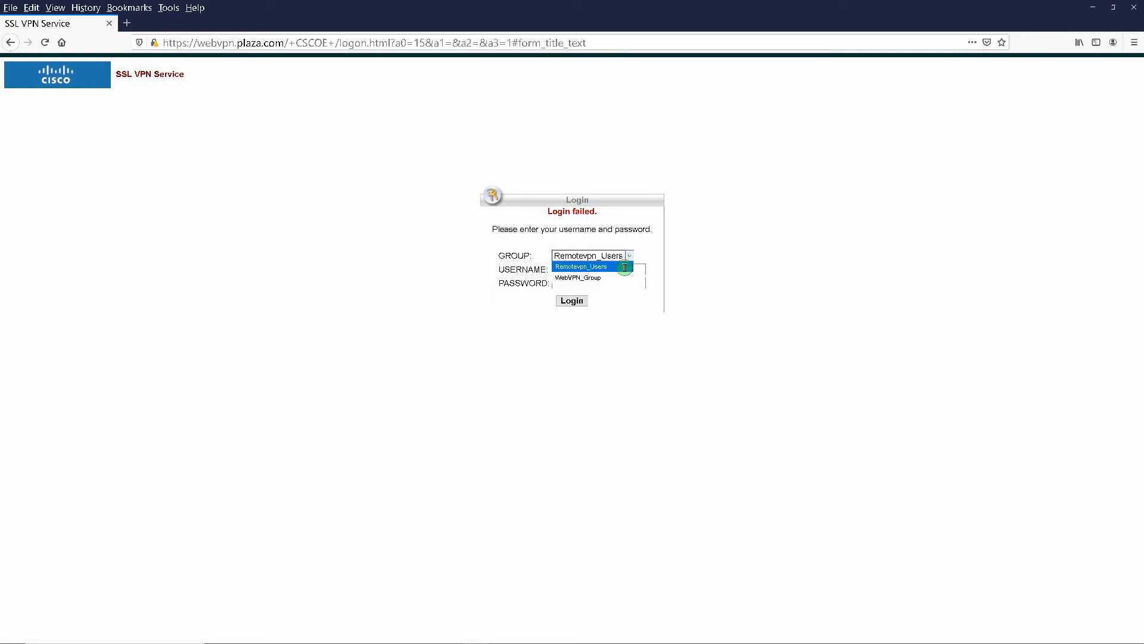
{"action": "left_click", "coordinate": [624, 267]}
{"action": "left_click", "coordinate": [608, 270]}
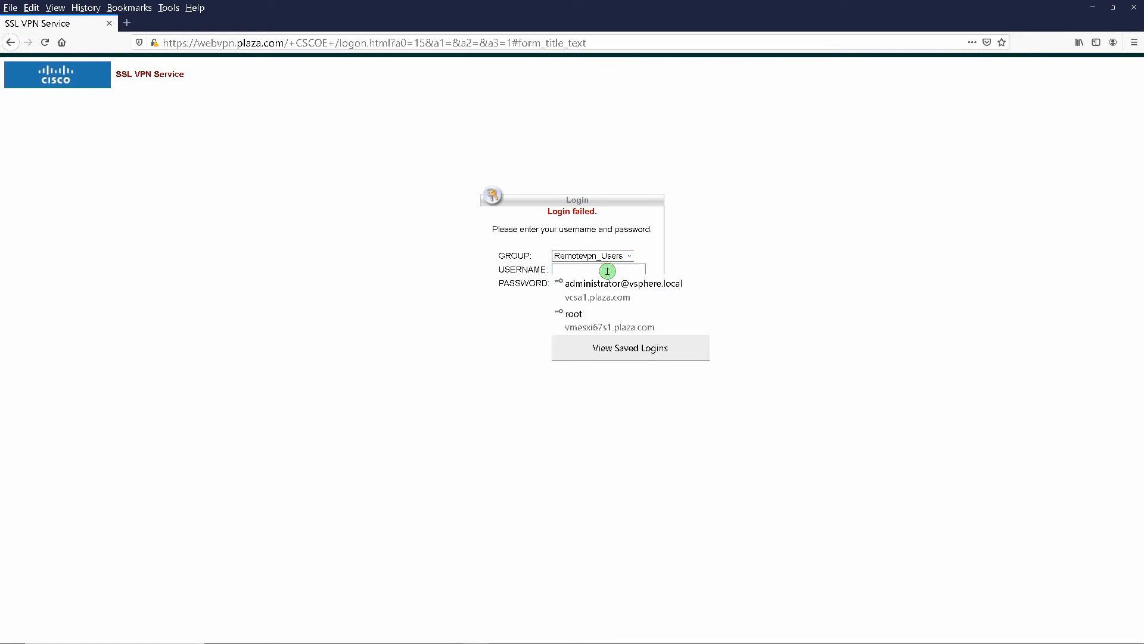
{"action": "type", "text": "admin"}
{"action": "key", "text": "Tab"}
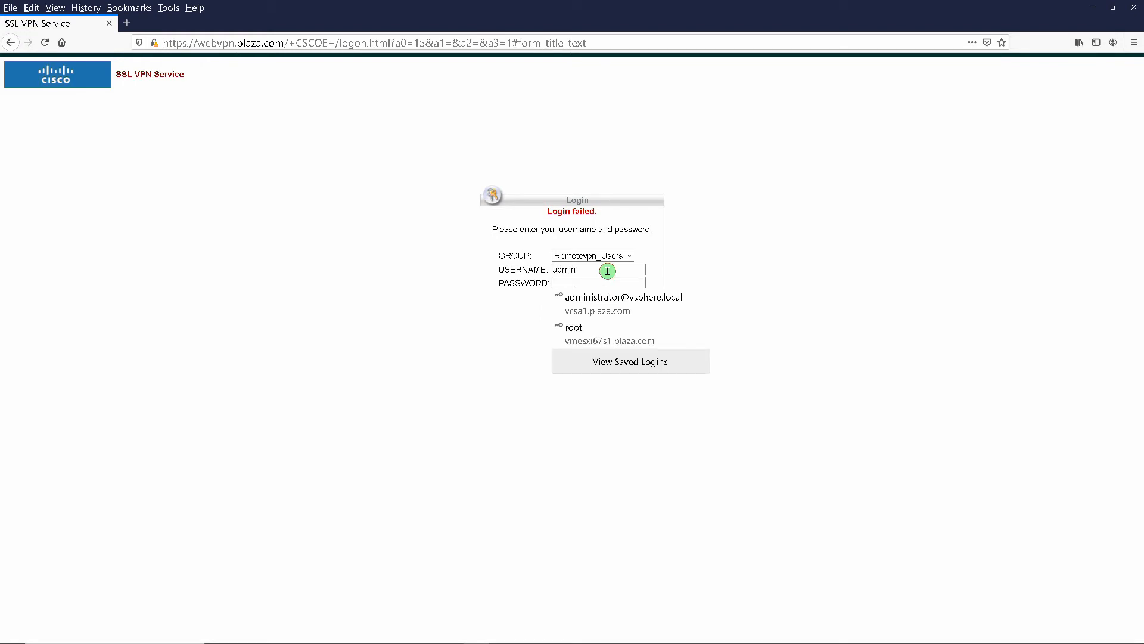
{"action": "type", "text": "••••"}
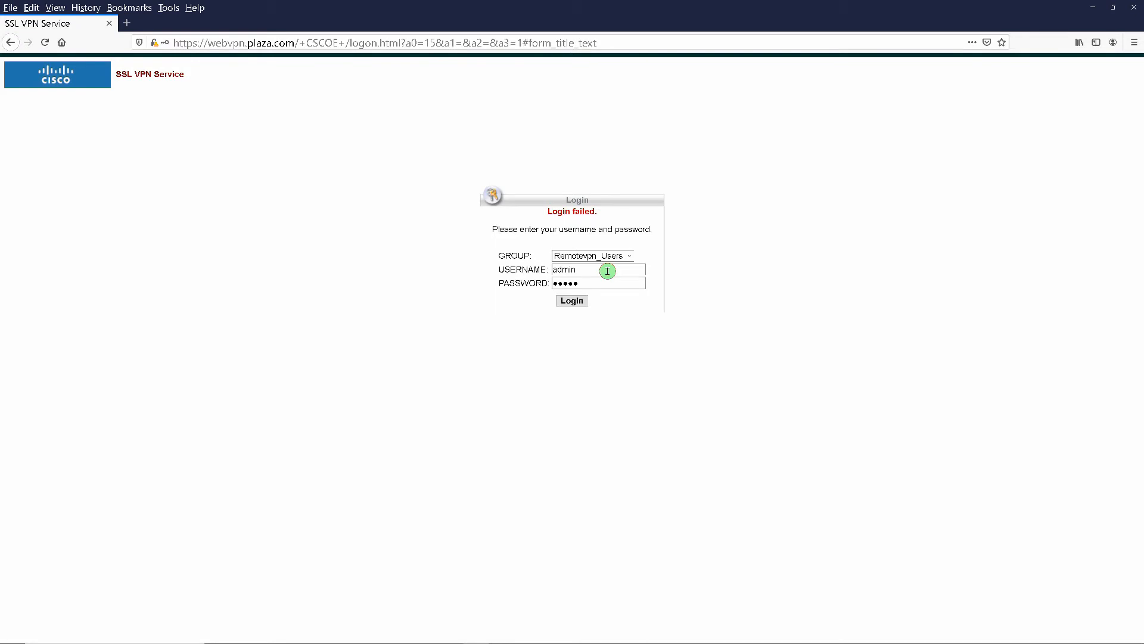
{"action": "key", "text": "Return"}
{"action": "left_click", "coordinate": [356, 146]}
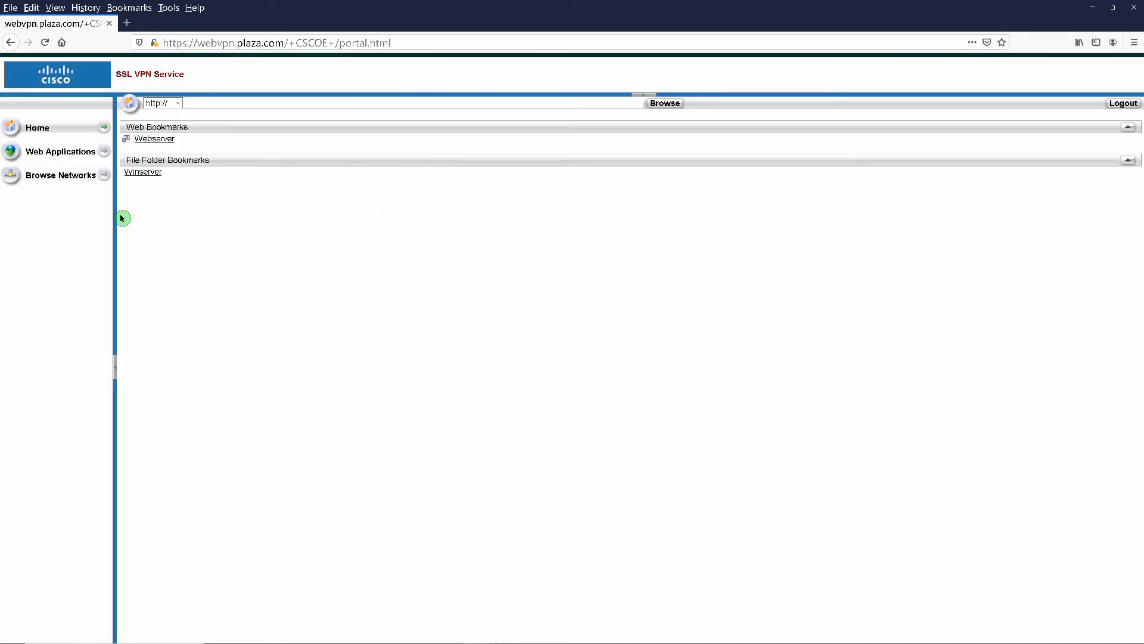
- Check the Webserver bookmark, then open the Winserver share with the administrator account's credentials
{"action": "left_click", "coordinate": [145, 140]}
{"action": "left_click", "coordinate": [11, 42]}
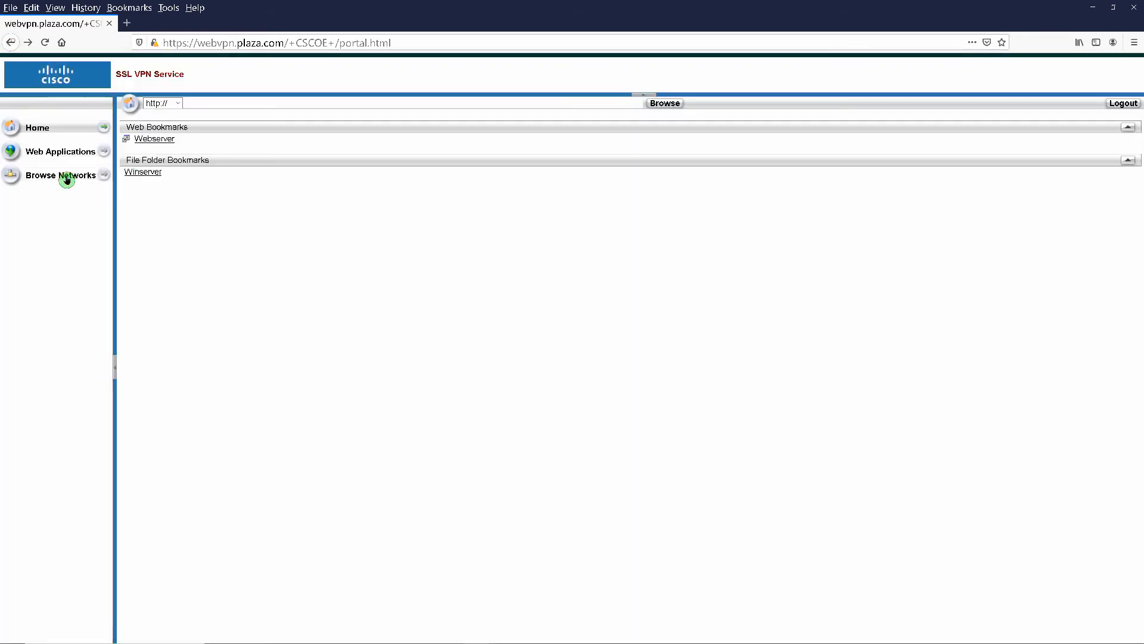
{"action": "left_click", "coordinate": [133, 172]}
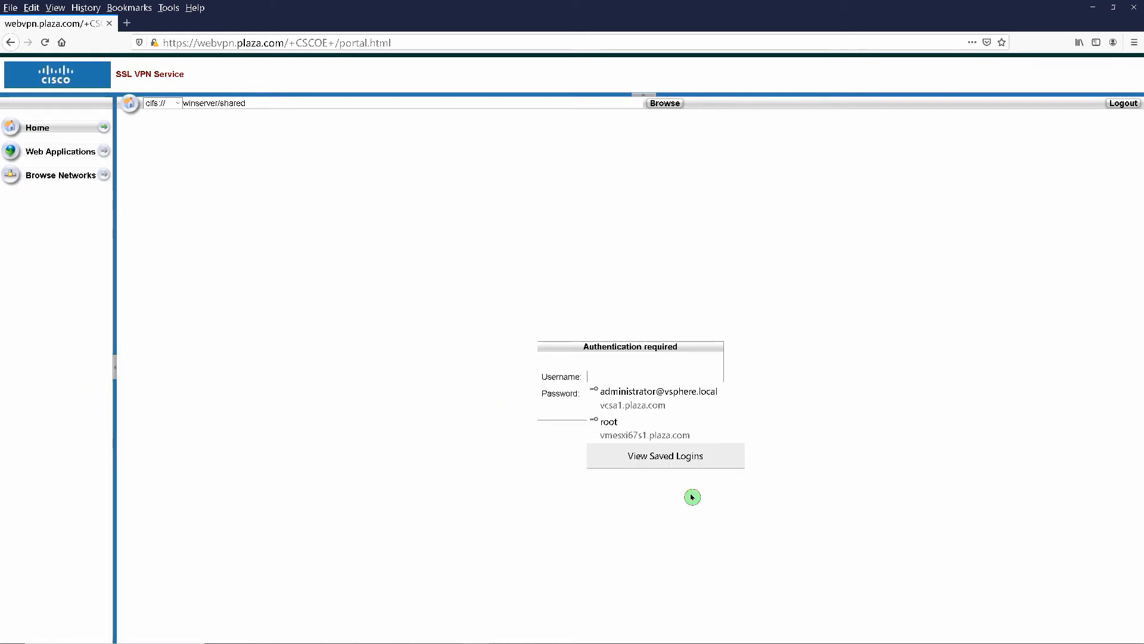
{"action": "left_click", "coordinate": [610, 377]}
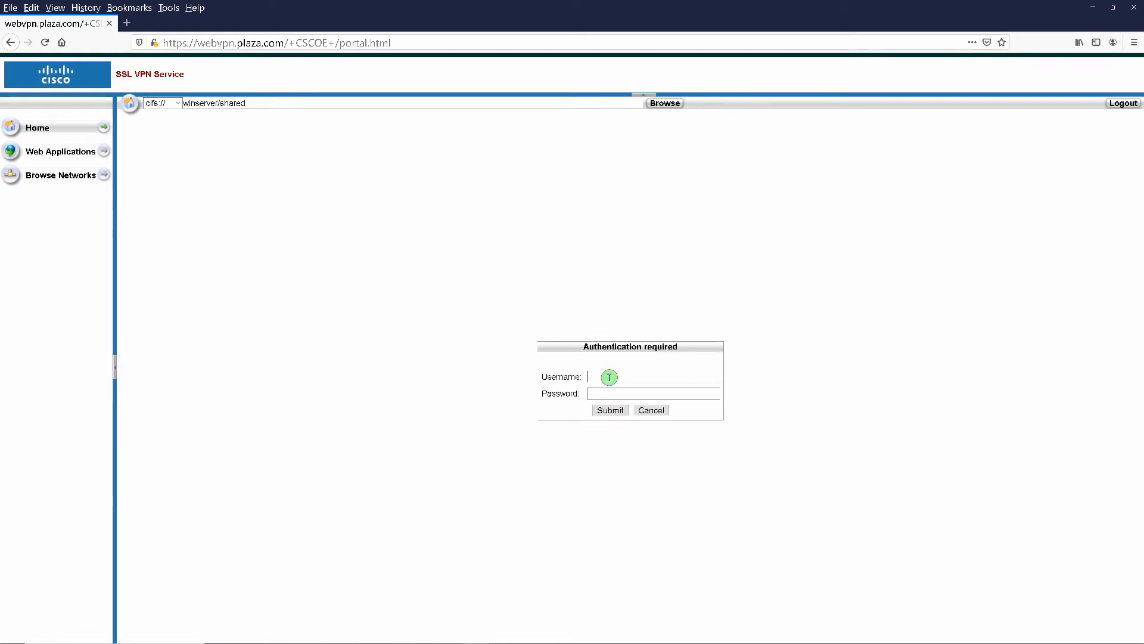
{"action": "type", "text": "administ"}
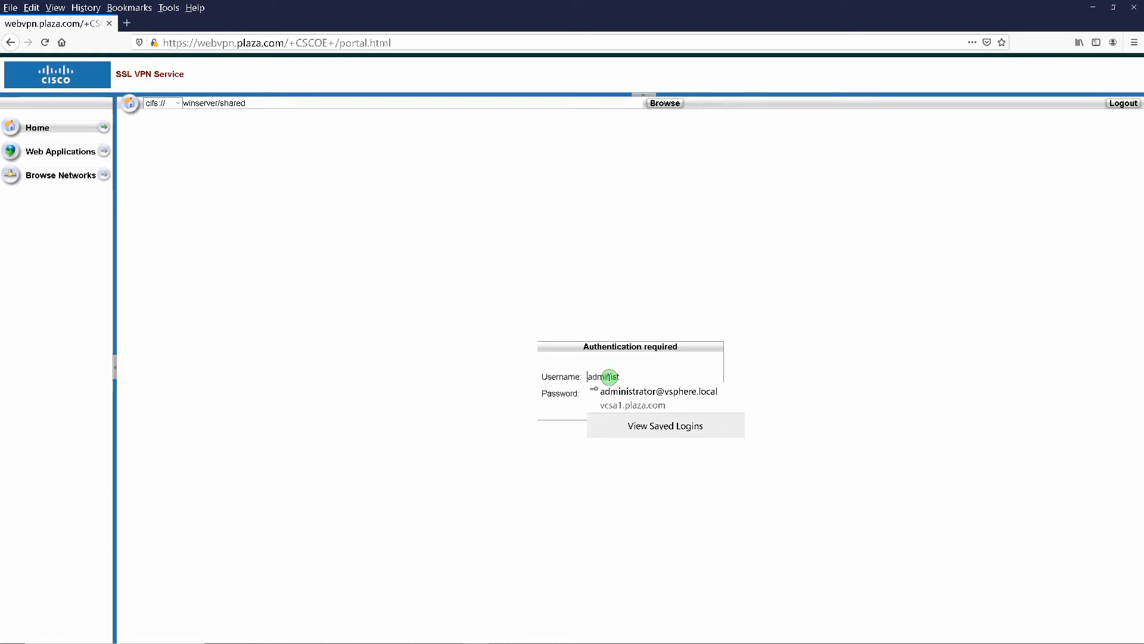
{"action": "type", "text": "rator"}
{"action": "key", "text": "Tab"}
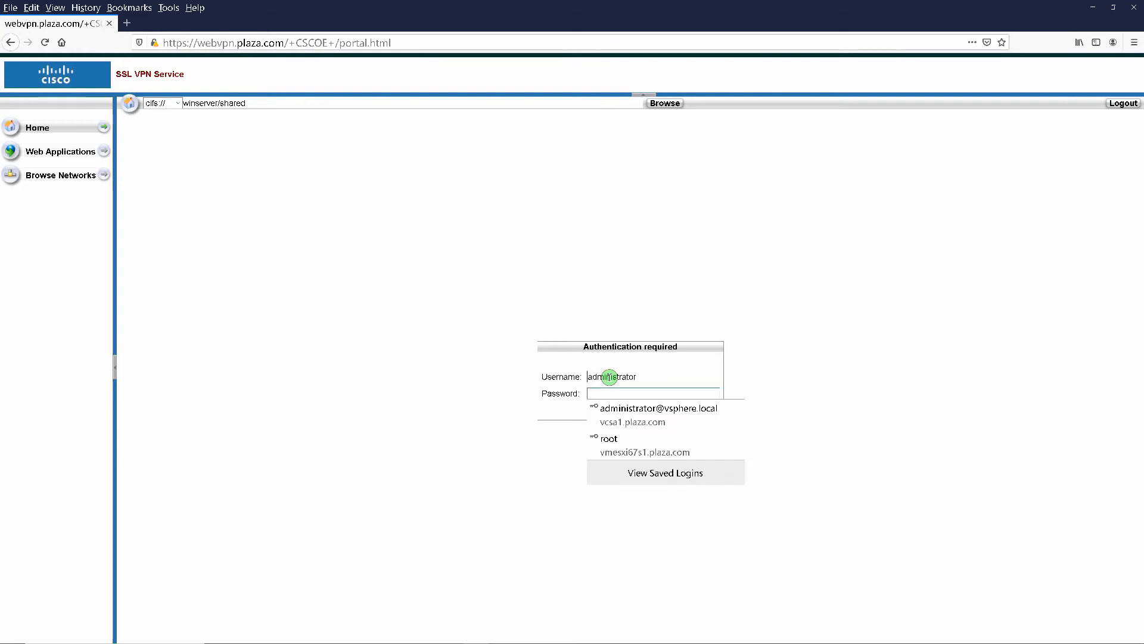
{"action": "type", "text": "••"}
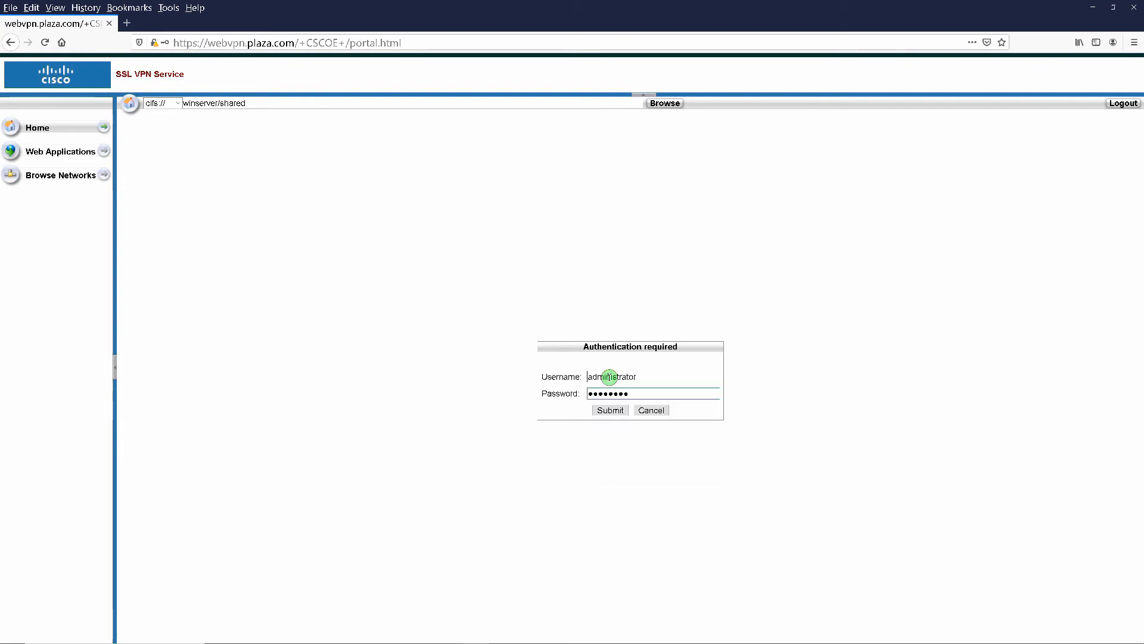
{"action": "key", "text": "Return"}
{"action": "left_click", "coordinate": [343, 146]}
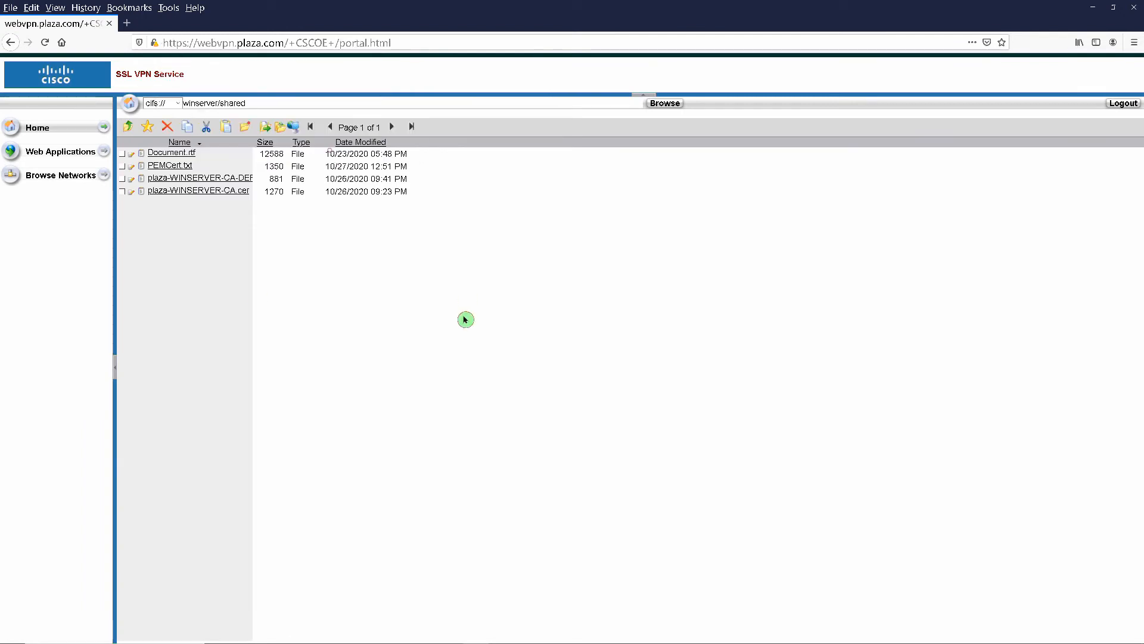
- Open Document.rtf from the share in LibreOffice Writer, then close it
{"action": "left_click", "coordinate": [162, 153]}
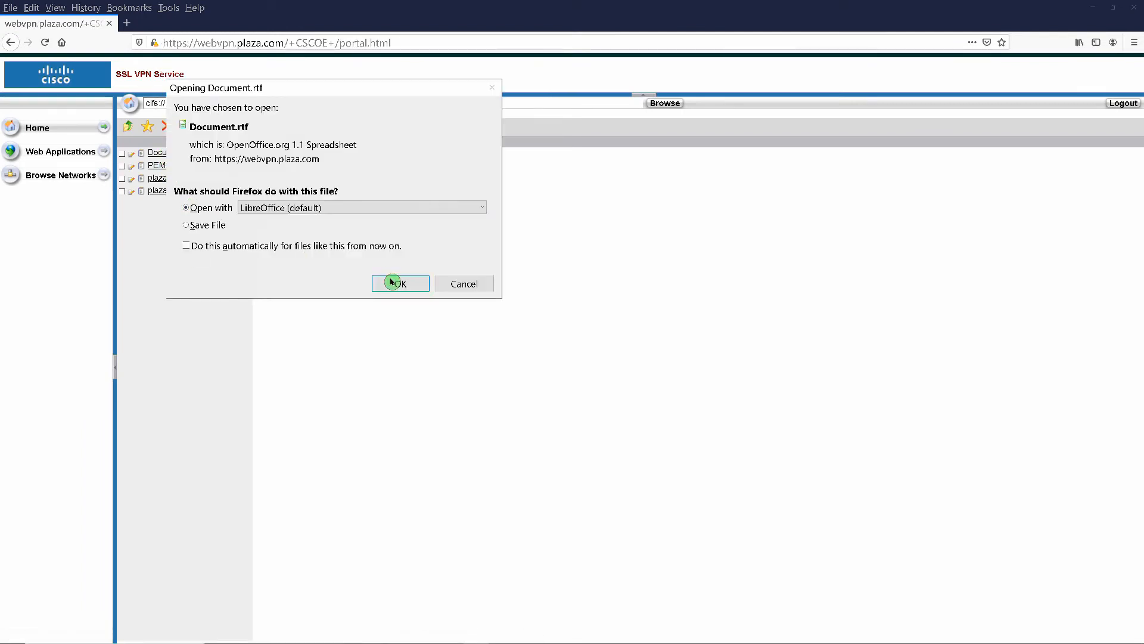
{"action": "left_click", "coordinate": [398, 283]}
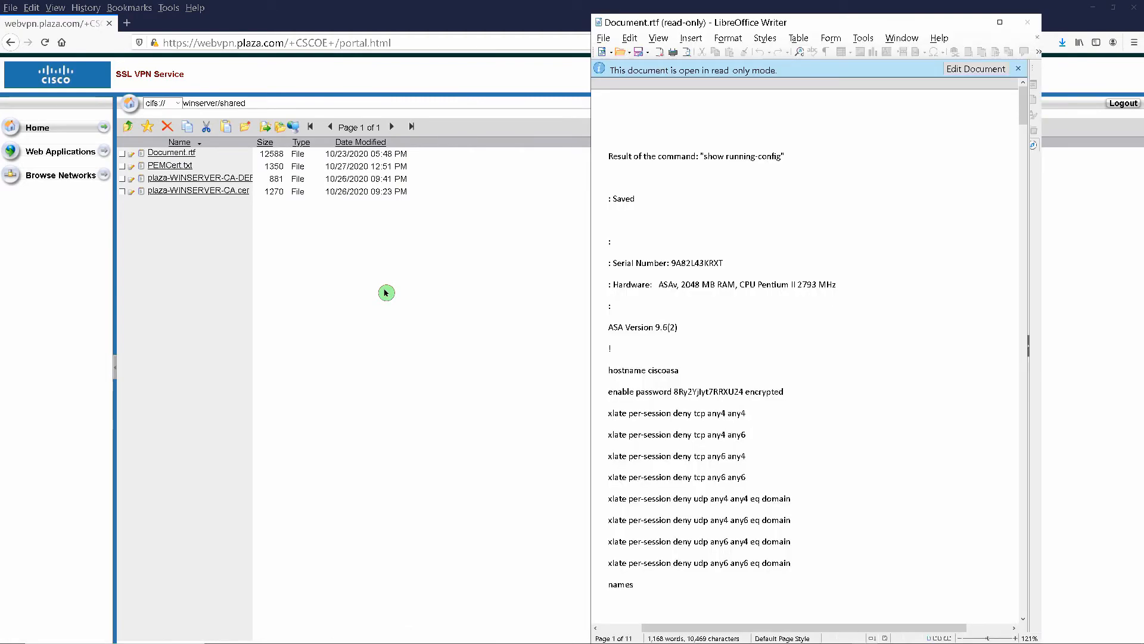
{"action": "left_click", "coordinate": [1028, 22]}
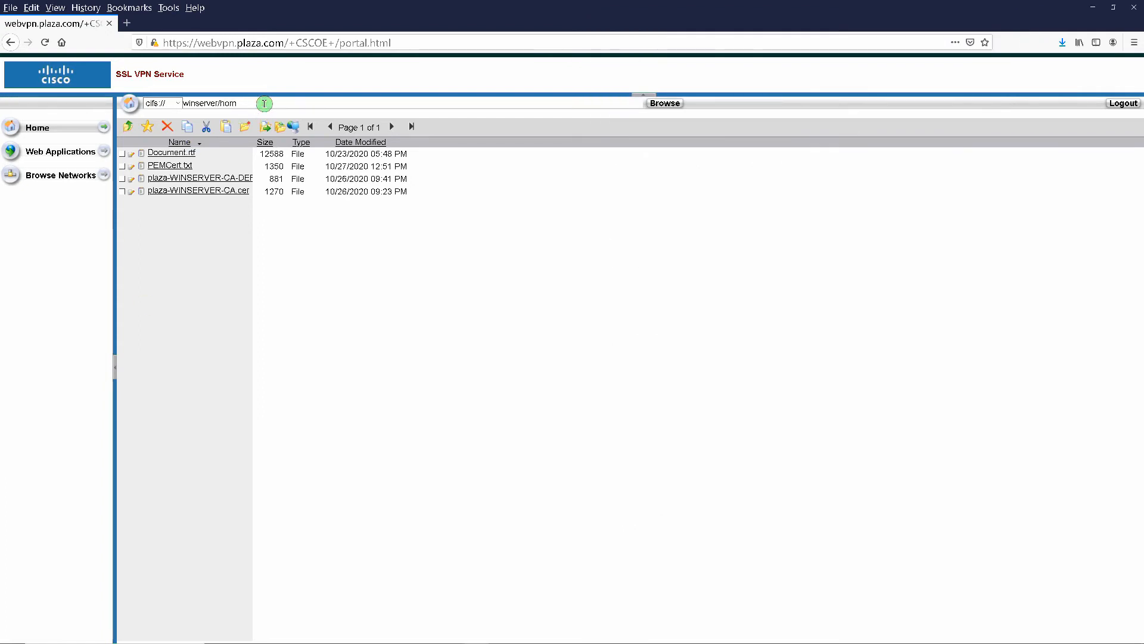
- Browse winserver/home, open each of the three user home folders in turn, then log out
{"action": "type", "text": "e"}
{"action": "key", "text": "Return"}
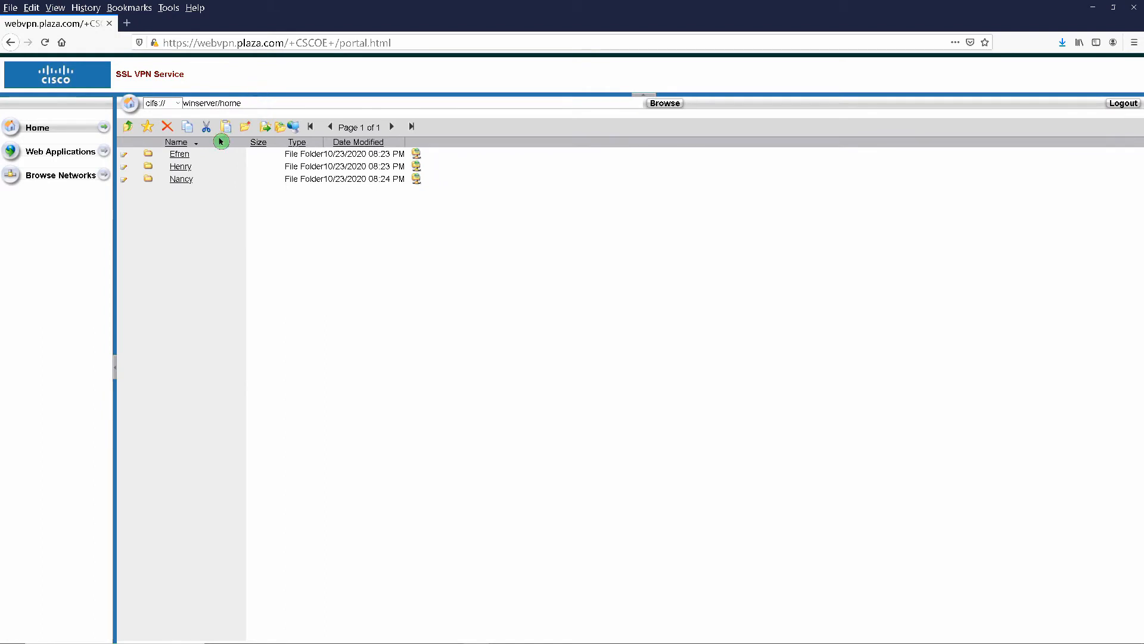
{"action": "double_click", "coordinate": [178, 155]}
{"action": "left_click", "coordinate": [127, 128]}
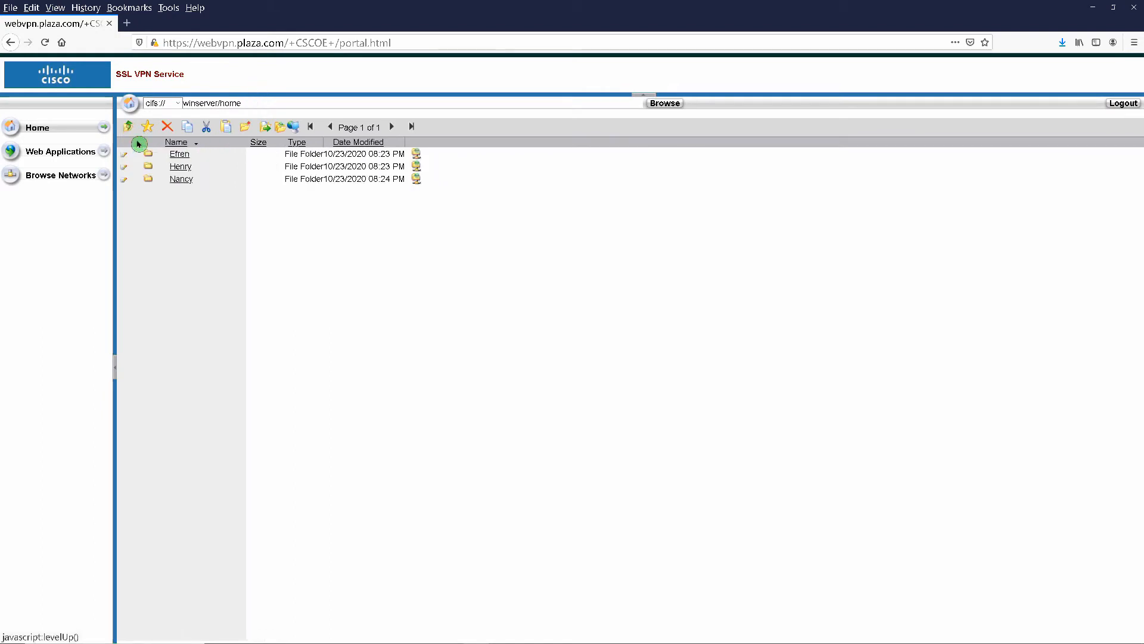
{"action": "double_click", "coordinate": [173, 169]}
{"action": "left_click", "coordinate": [129, 131]}
{"action": "double_click", "coordinate": [181, 179]}
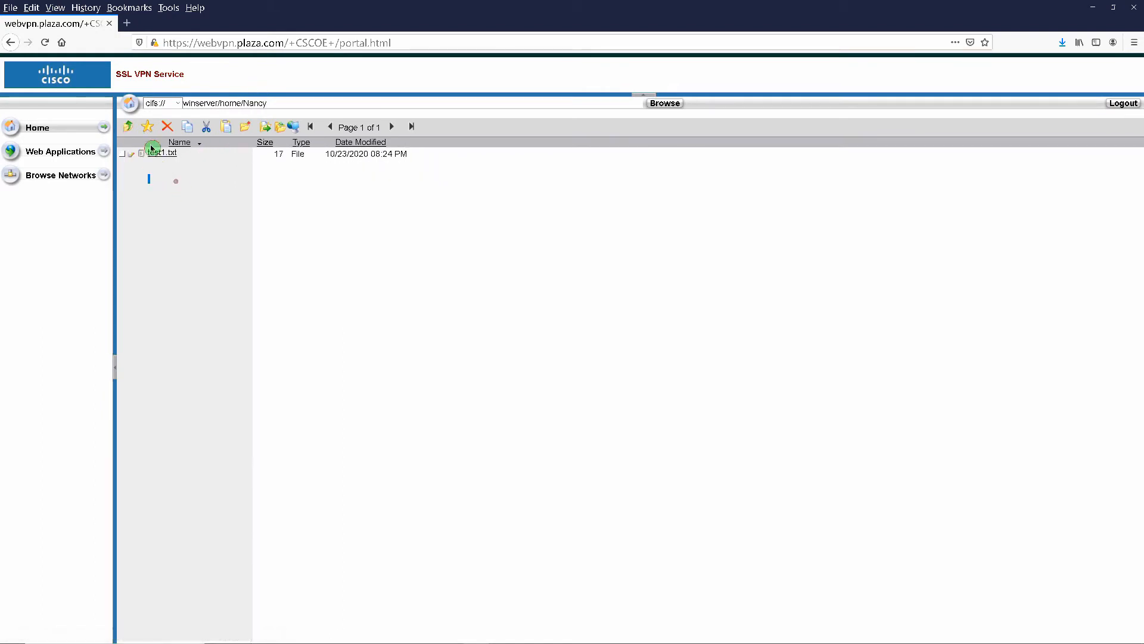
{"action": "left_click", "coordinate": [128, 127]}
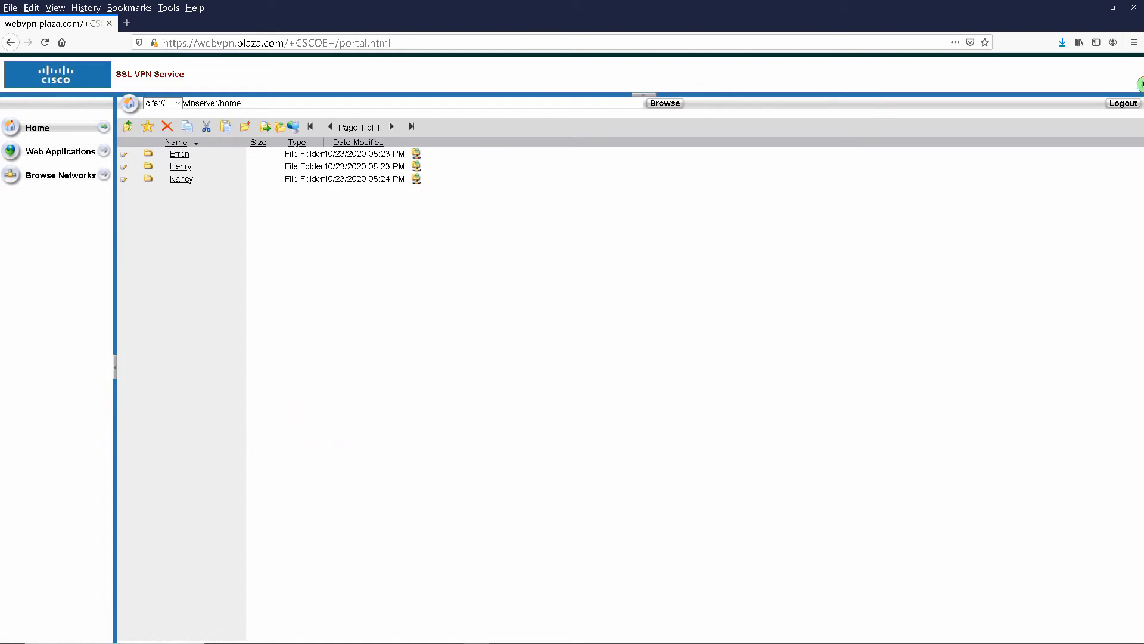
{"action": "left_click", "coordinate": [1123, 104]}
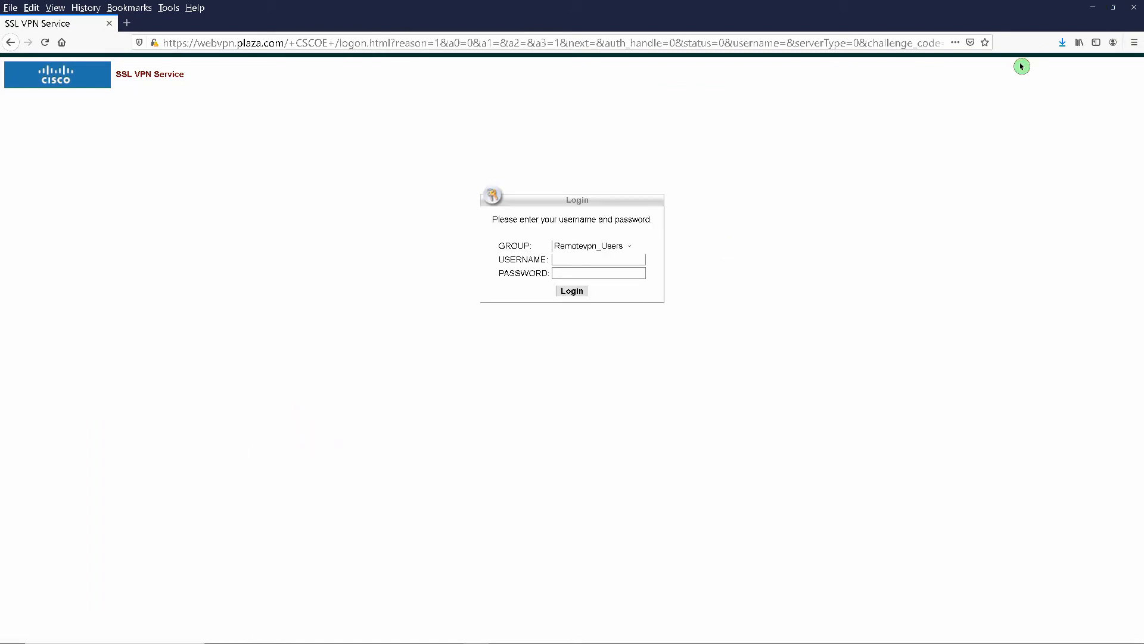
- Back in ASDM, select the remote VPN user in the AAA/Local Users table
{"action": "left_click", "coordinate": [1134, 7]}
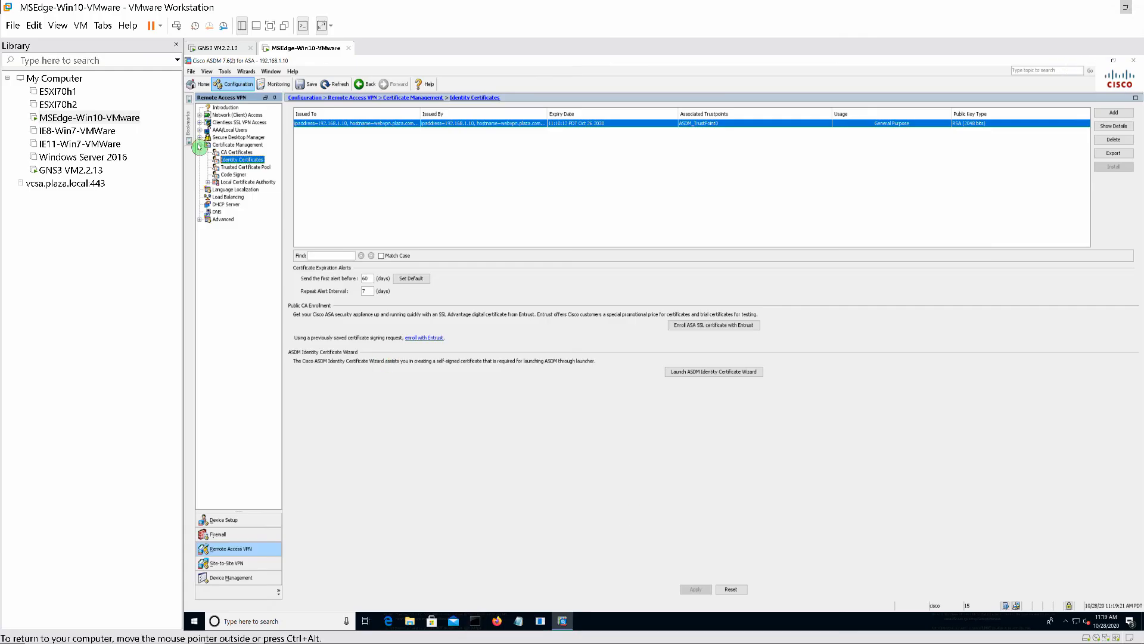
{"action": "left_click", "coordinate": [199, 130]}
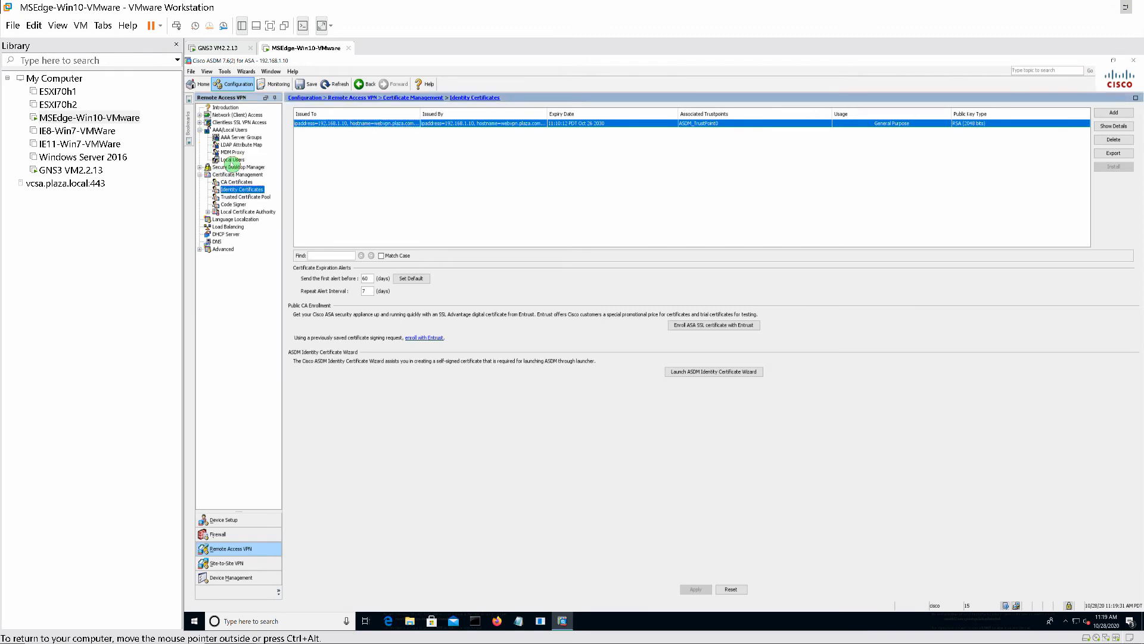
{"action": "left_click", "coordinate": [232, 161]}
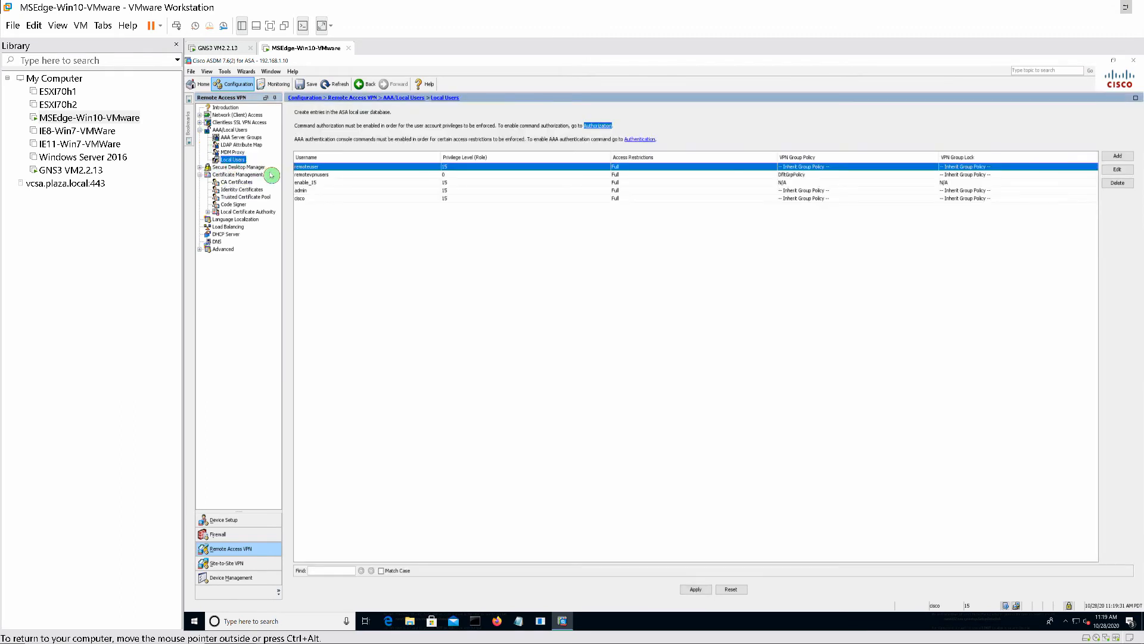
{"action": "left_click", "coordinate": [315, 174]}
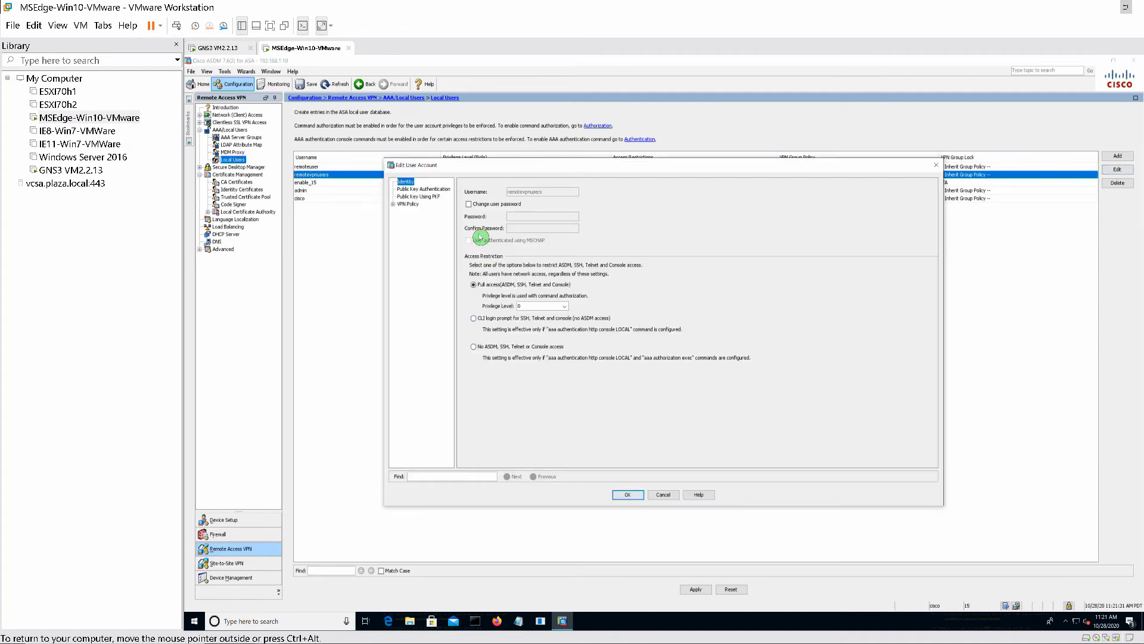
- Edit the remote VPN user's account to privilege level 15 and confirm
{"action": "left_click", "coordinate": [469, 205]}
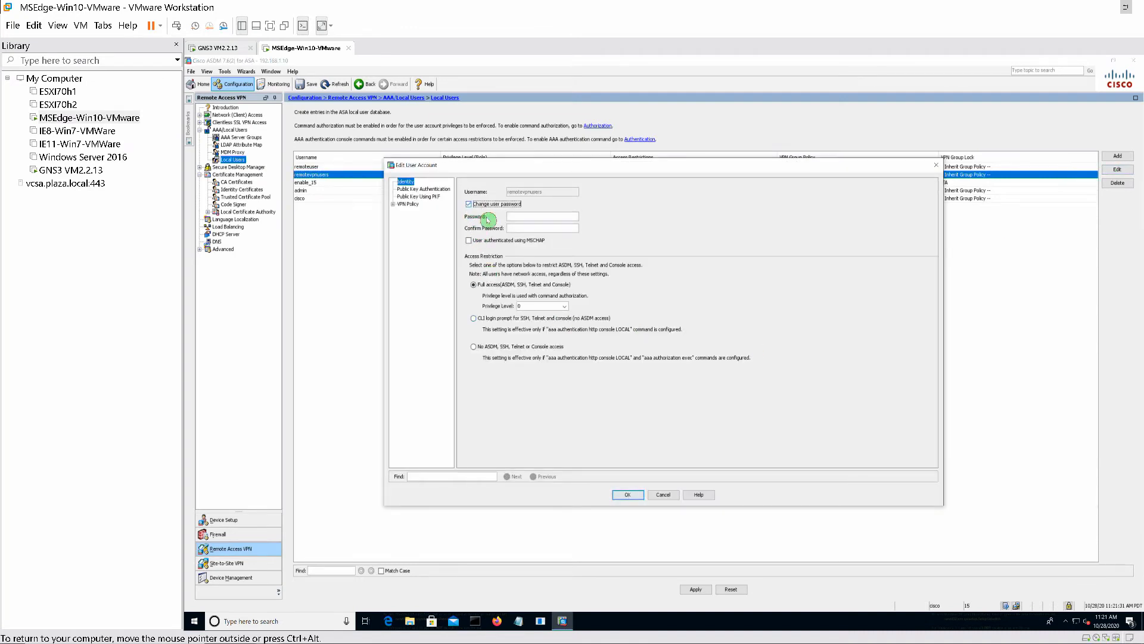
{"action": "left_click", "coordinate": [520, 217]}
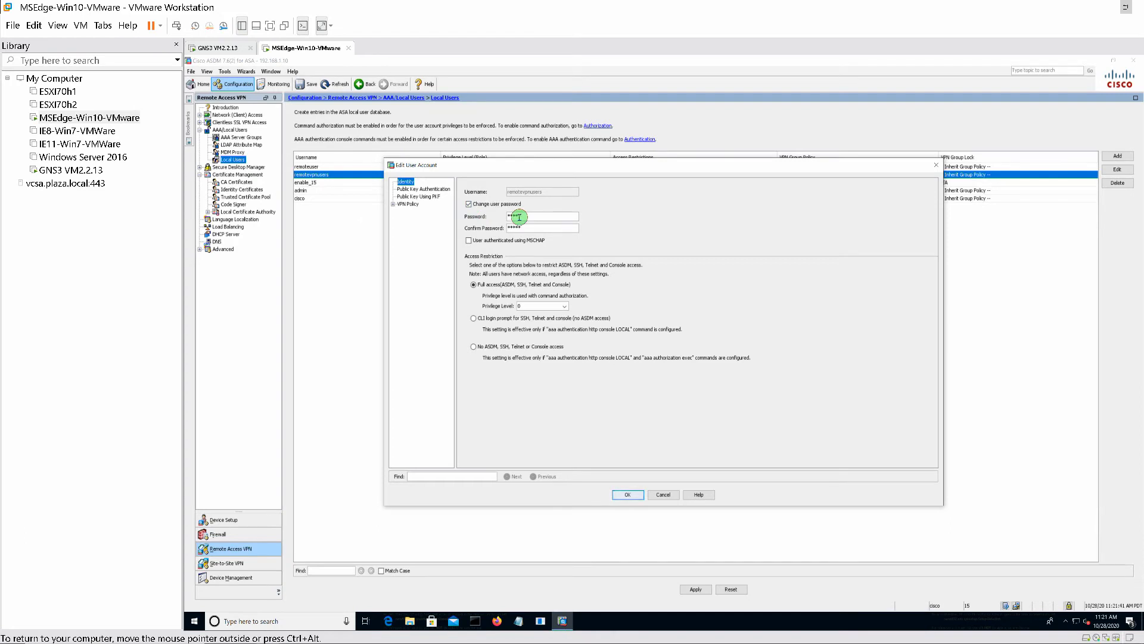
{"action": "left_click", "coordinate": [563, 306]}
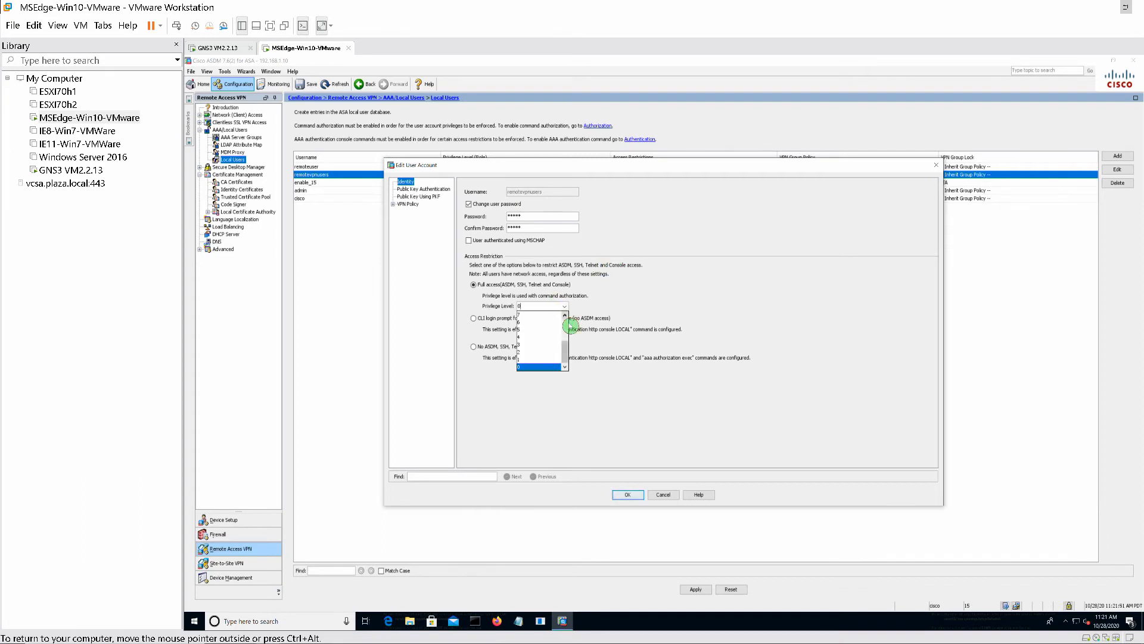
{"action": "scroll", "coordinate": [563, 325], "scroll_direction": "up", "scroll_amount": 3}
{"action": "left_click", "coordinate": [540, 314]}
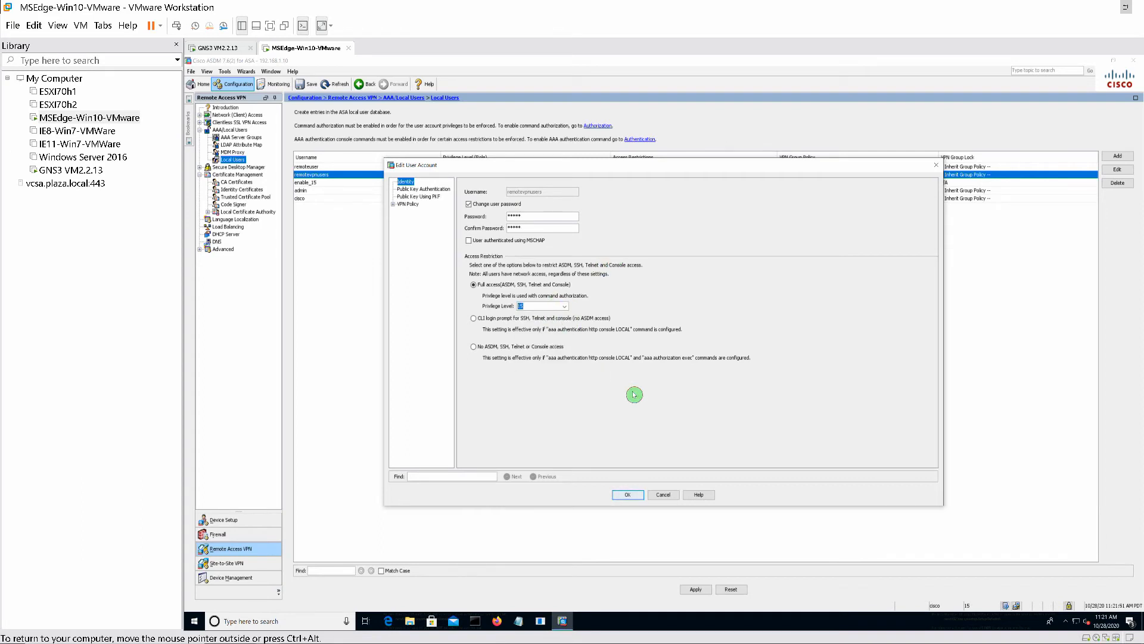
{"action": "left_click", "coordinate": [630, 495]}
- Apply the change to the ASA, save it to flash, and refresh
{"action": "left_click", "coordinate": [694, 589]}
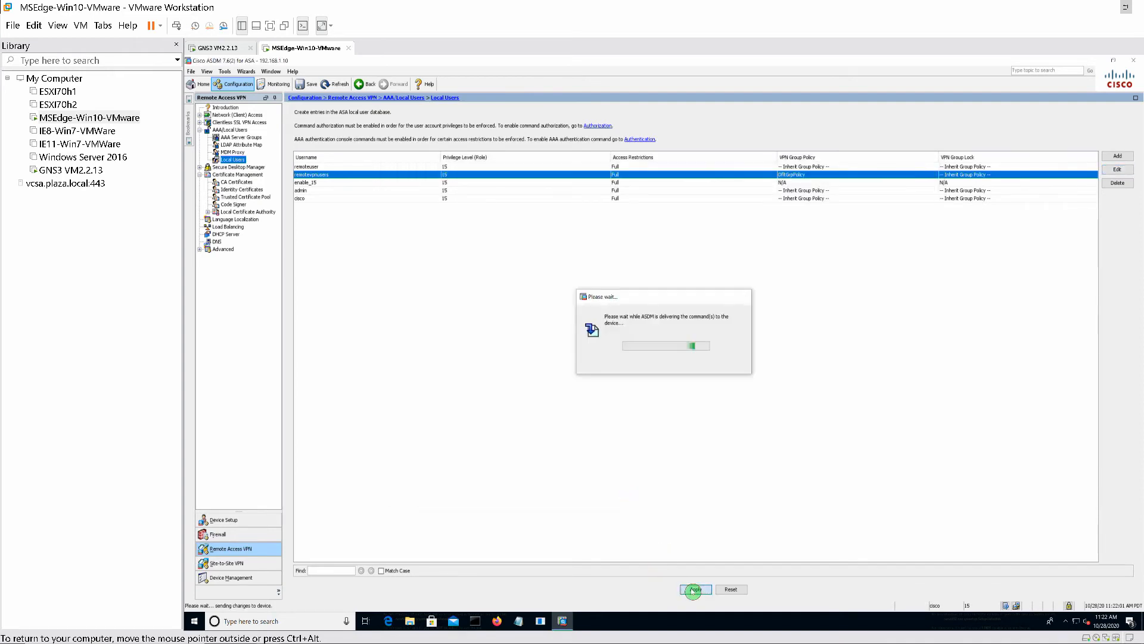
{"action": "left_click", "coordinate": [313, 86]}
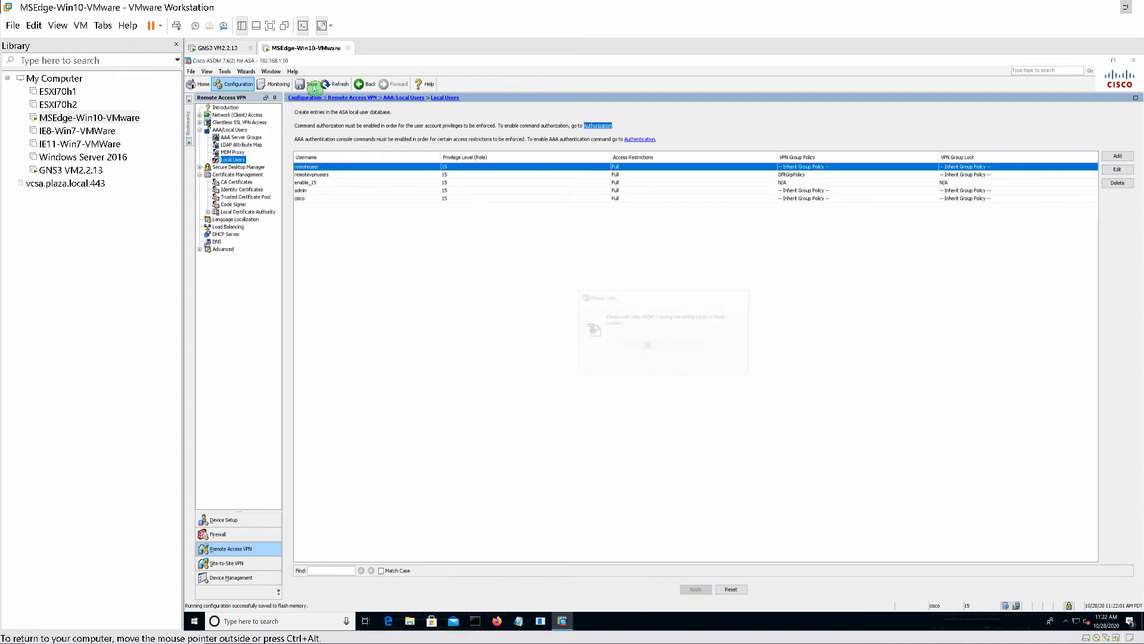
{"action": "left_click", "coordinate": [335, 84]}
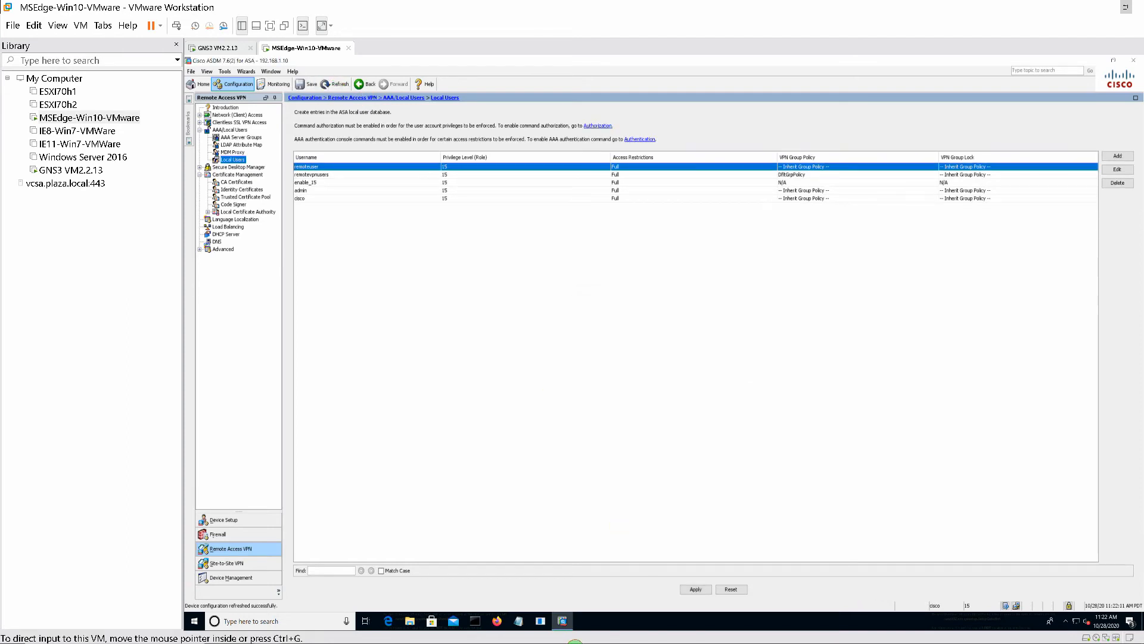
{"action": "left_click", "coordinate": [476, 633]}
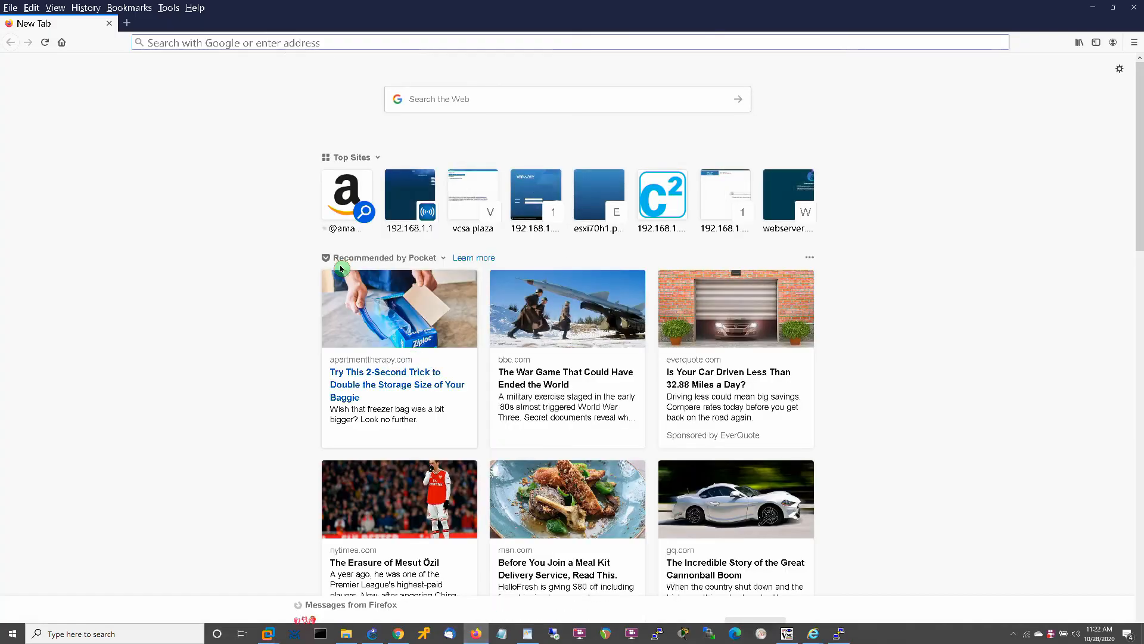
{"action": "left_click", "coordinate": [346, 44]}
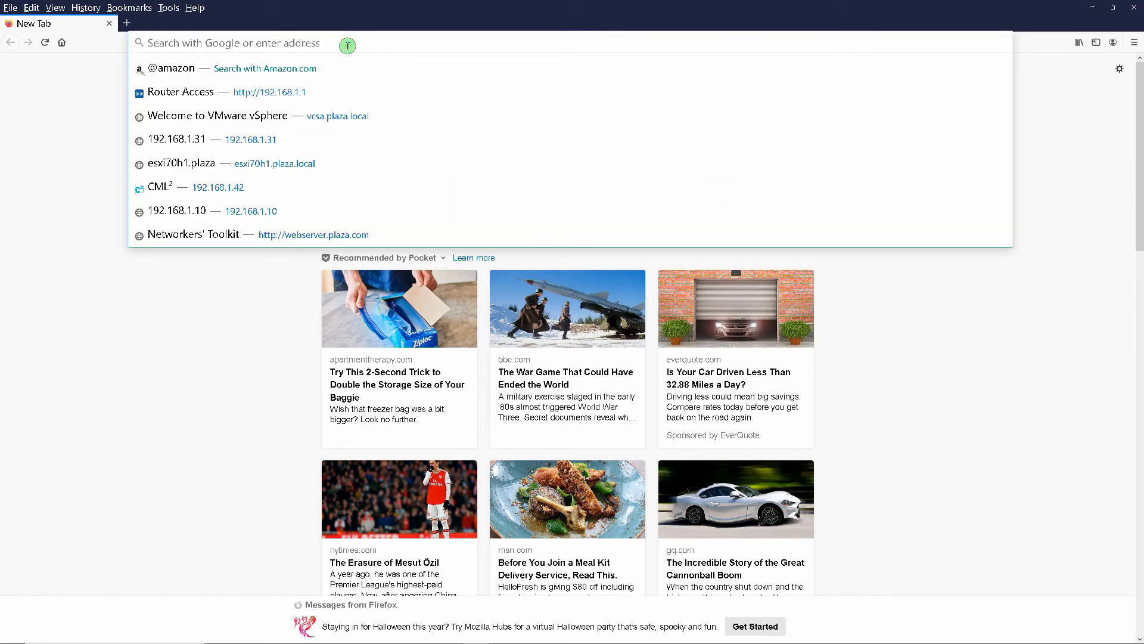
{"action": "type", "text": "https:"}
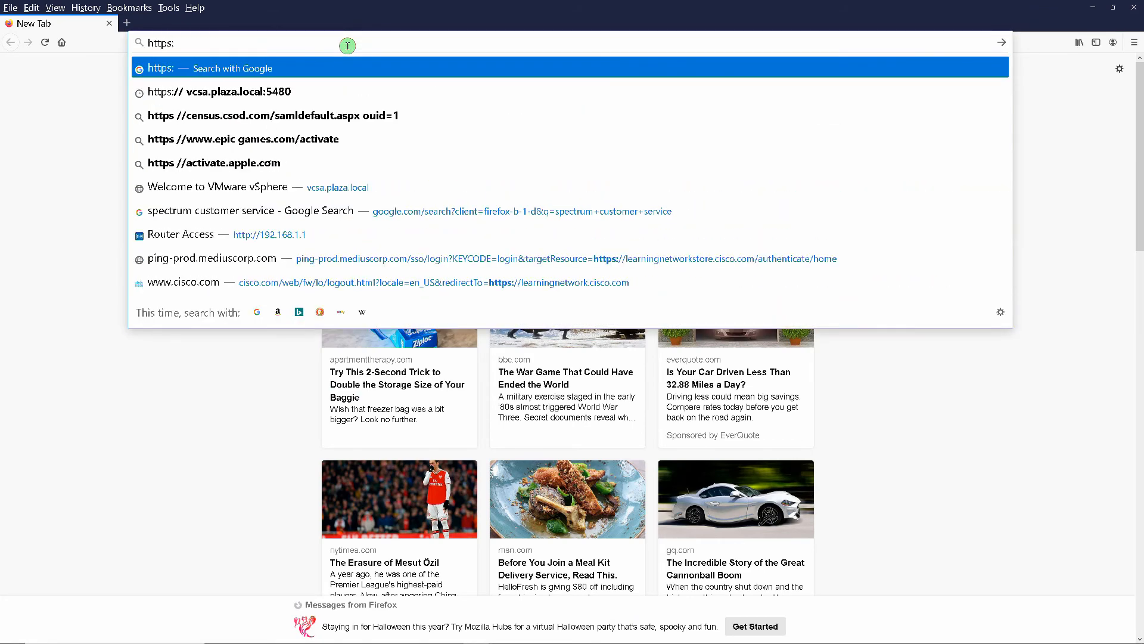
{"action": "type", "text": "//web"}
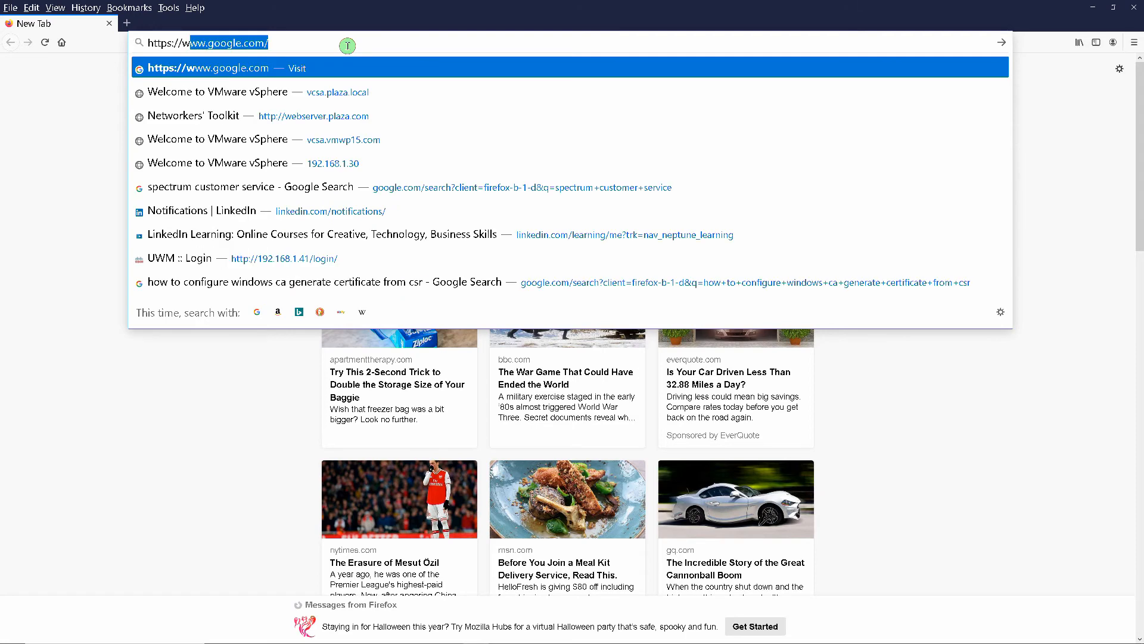
{"action": "type", "text": "vpn."}
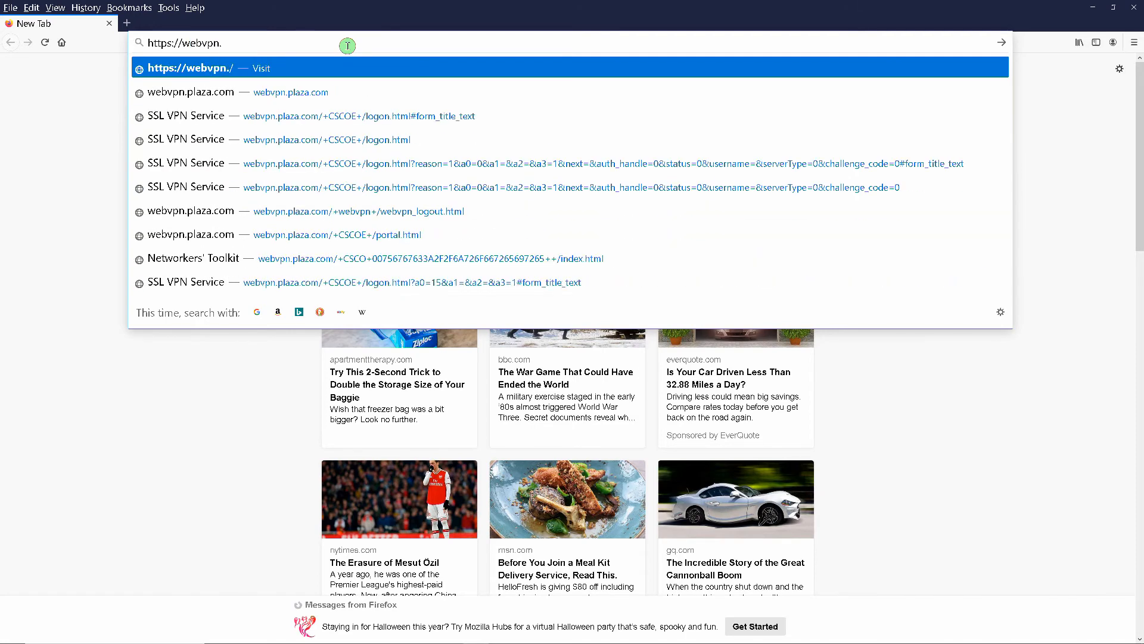
{"action": "type", "text": "plaza.com"}
{"action": "key", "text": "Return"}
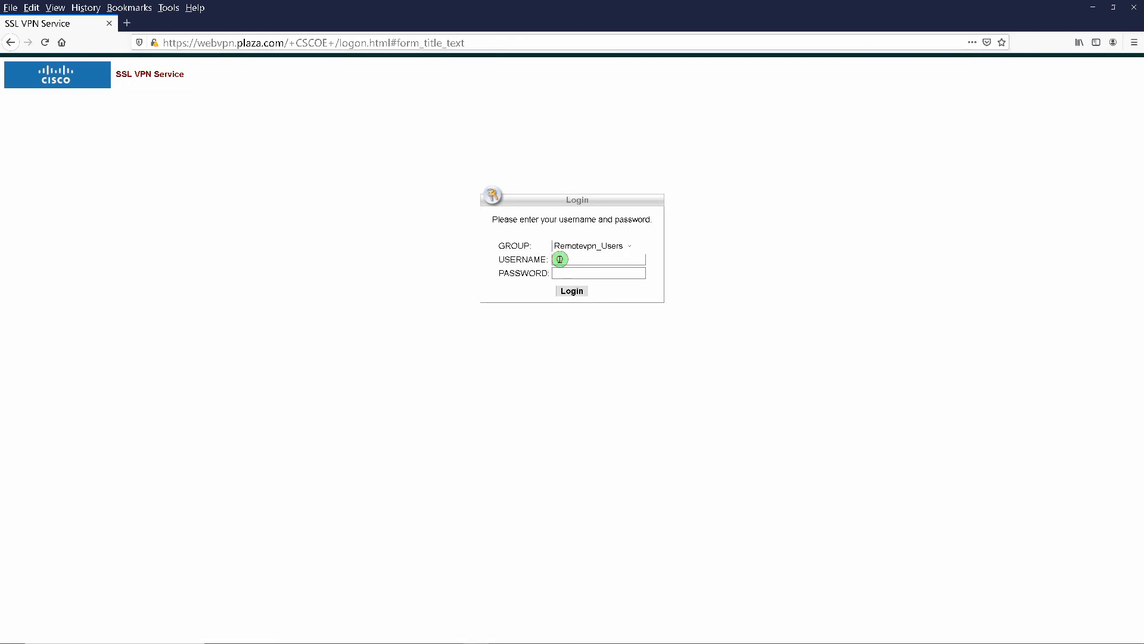
- Log in to the WebVPN portal with the remote VPN user's username and password
{"action": "left_click", "coordinate": [560, 259]}
{"action": "type", "text": "remotevpnusers"}
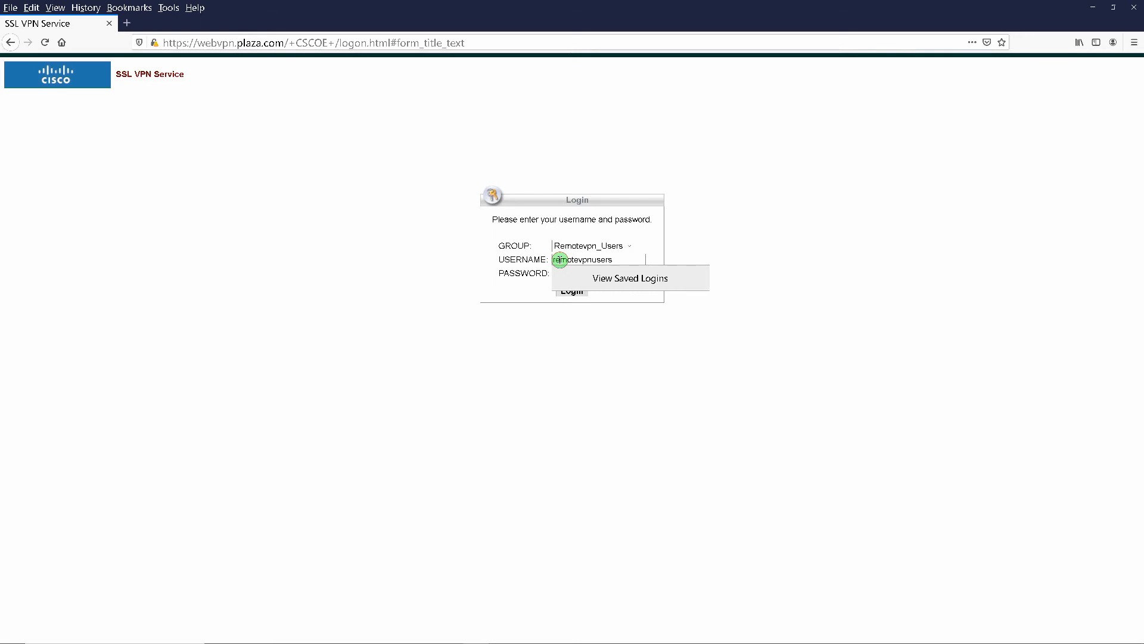
{"action": "left_click", "coordinate": [559, 259]}
{"action": "key", "text": "Tab"}
{"action": "type", "text": "**"}
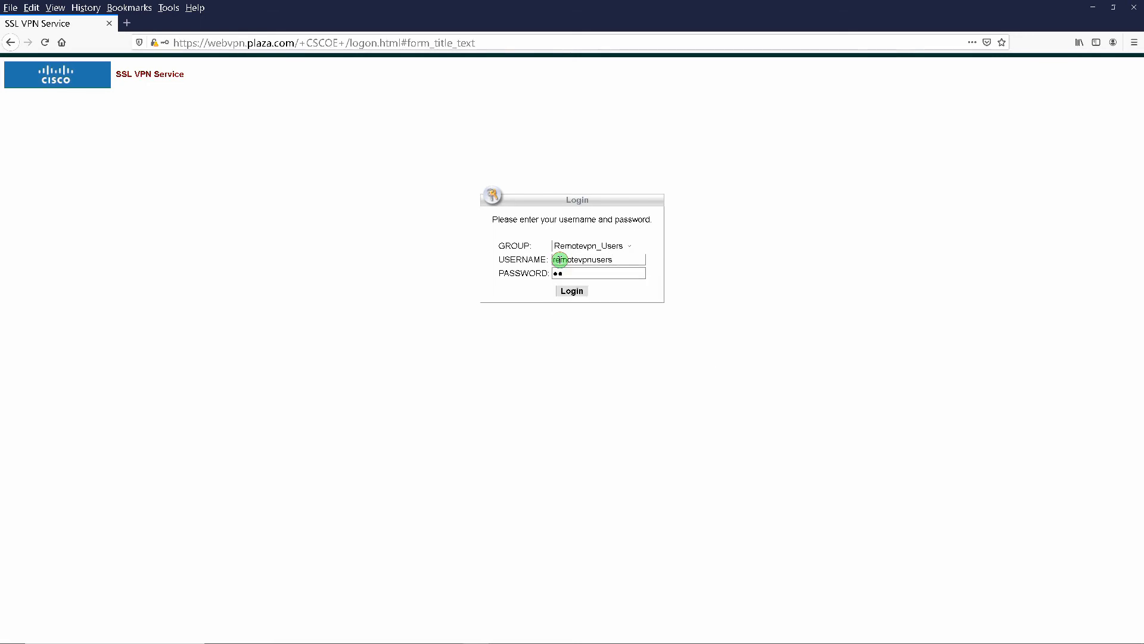
{"action": "left_click", "coordinate": [572, 290]}
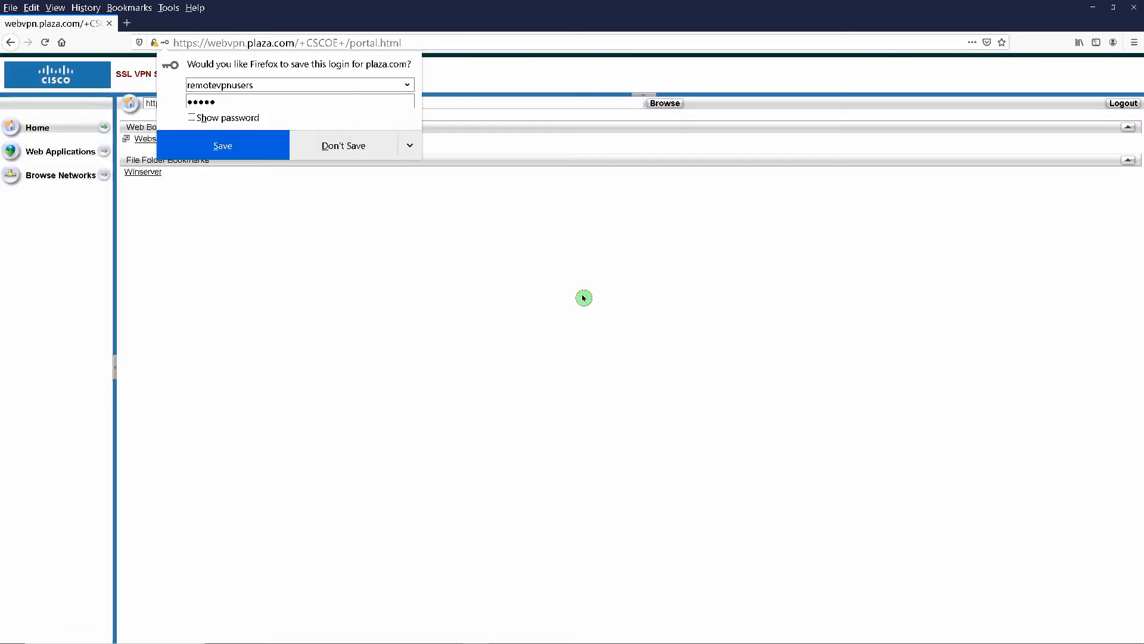
- Decline saving the login and check the Webserver bookmark, returning to the portal home
{"action": "left_click", "coordinate": [363, 192]}
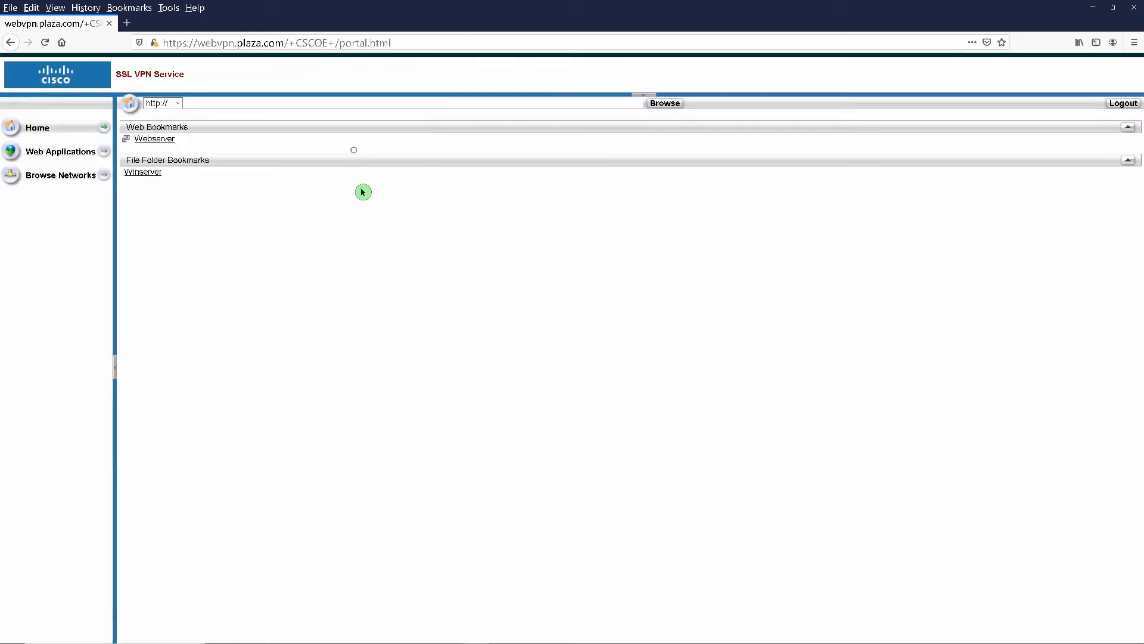
{"action": "left_click", "coordinate": [149, 141]}
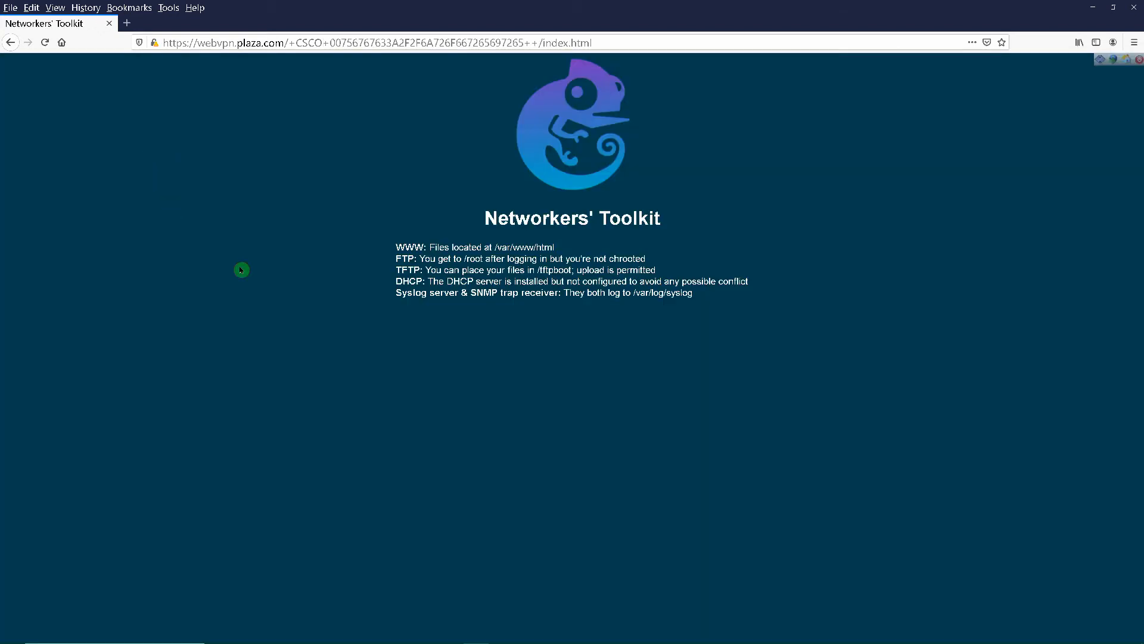
{"action": "left_click", "coordinate": [10, 43]}
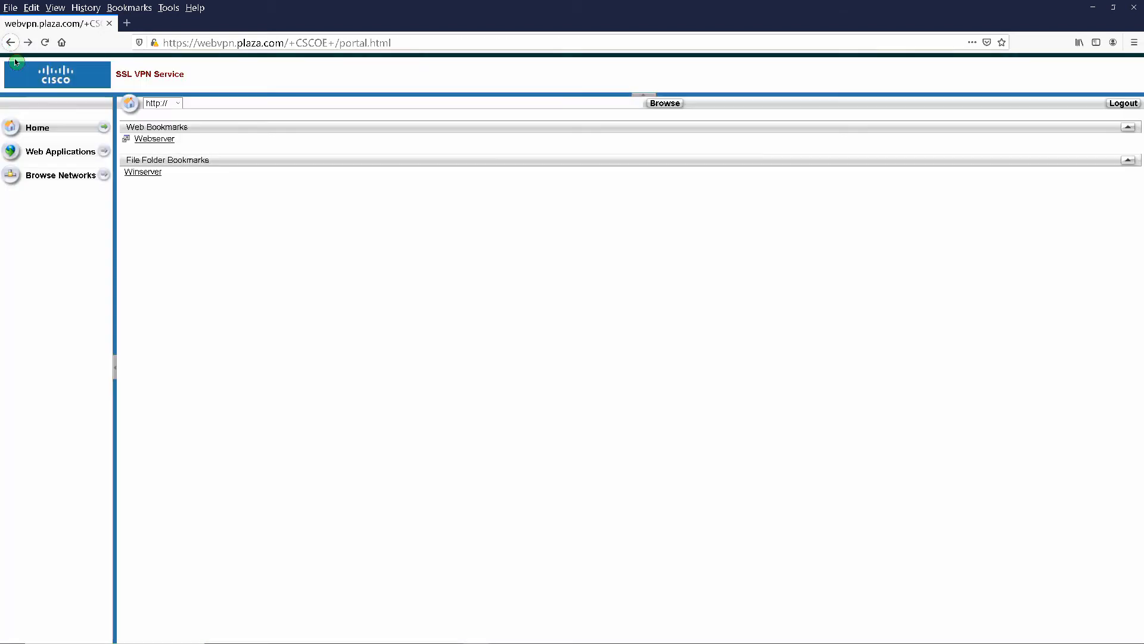
- Open the Winserver share bookmark, authenticate with the share credentials, and don't save them
{"action": "left_click", "coordinate": [141, 173]}
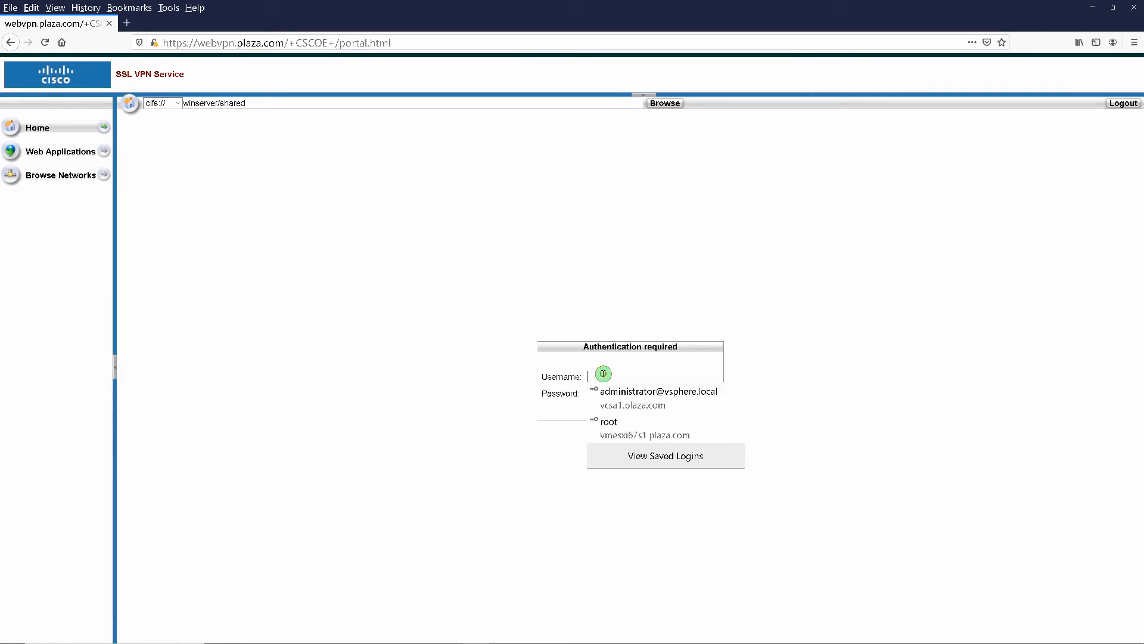
{"action": "left_click", "coordinate": [603, 374]}
{"action": "type", "text": "nancy"}
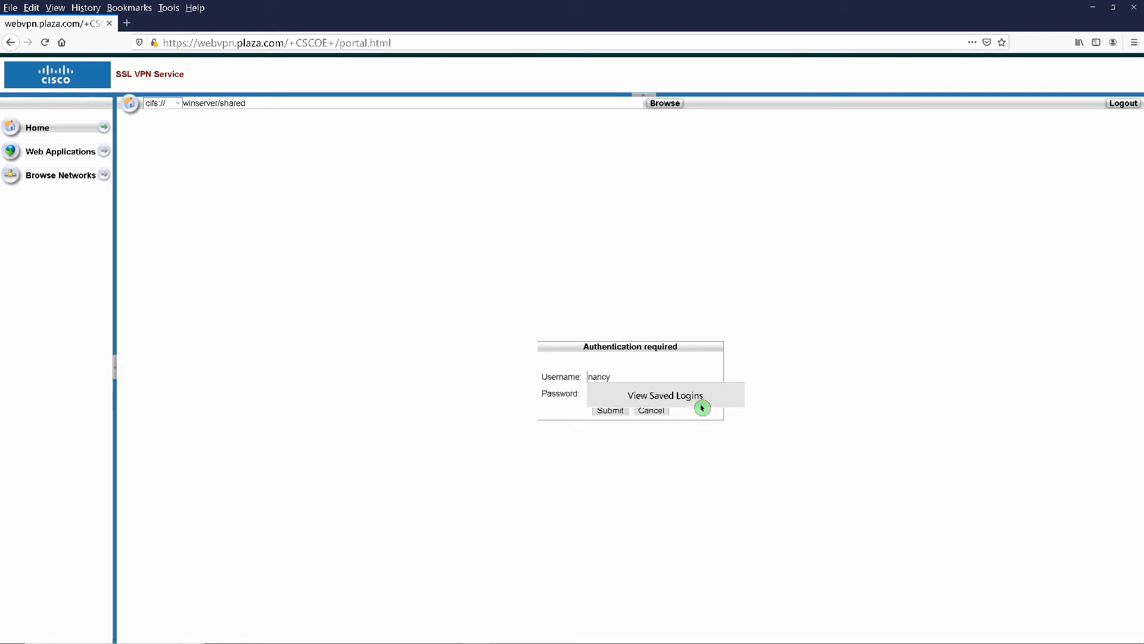
{"action": "key", "text": "Tab"}
{"action": "type", "text": "••"}
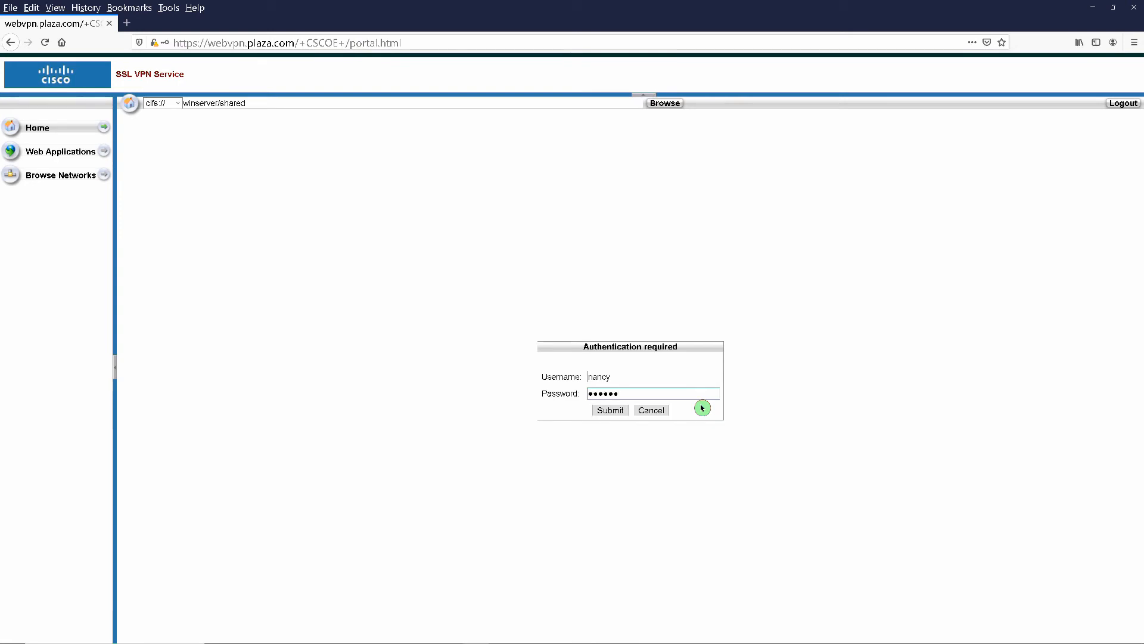
{"action": "key", "text": "Return"}
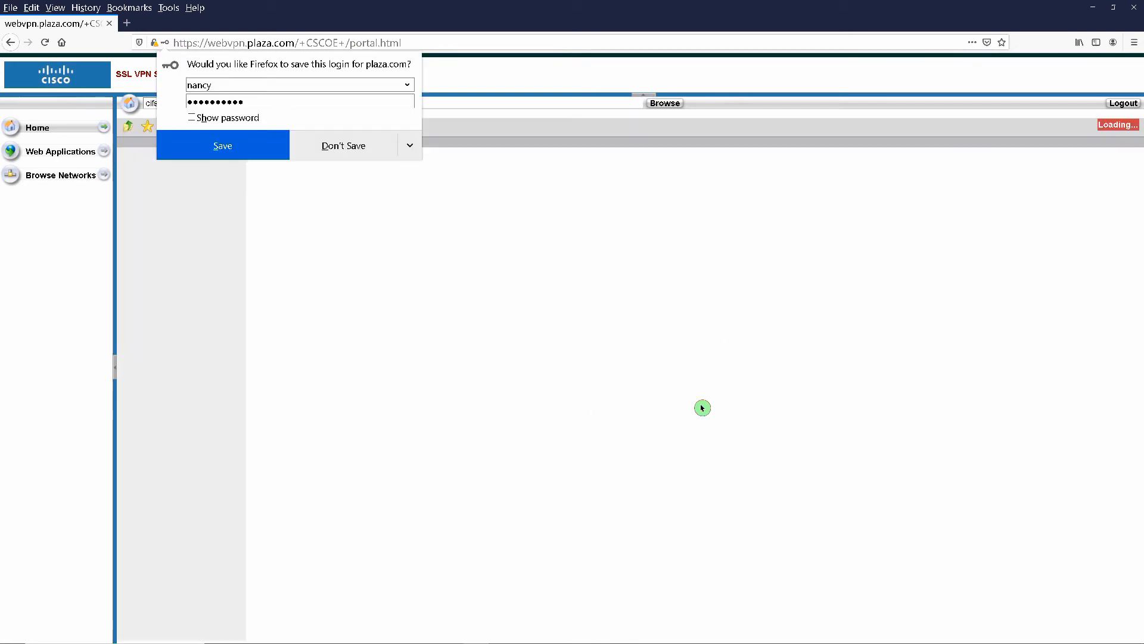
{"action": "left_click", "coordinate": [345, 144]}
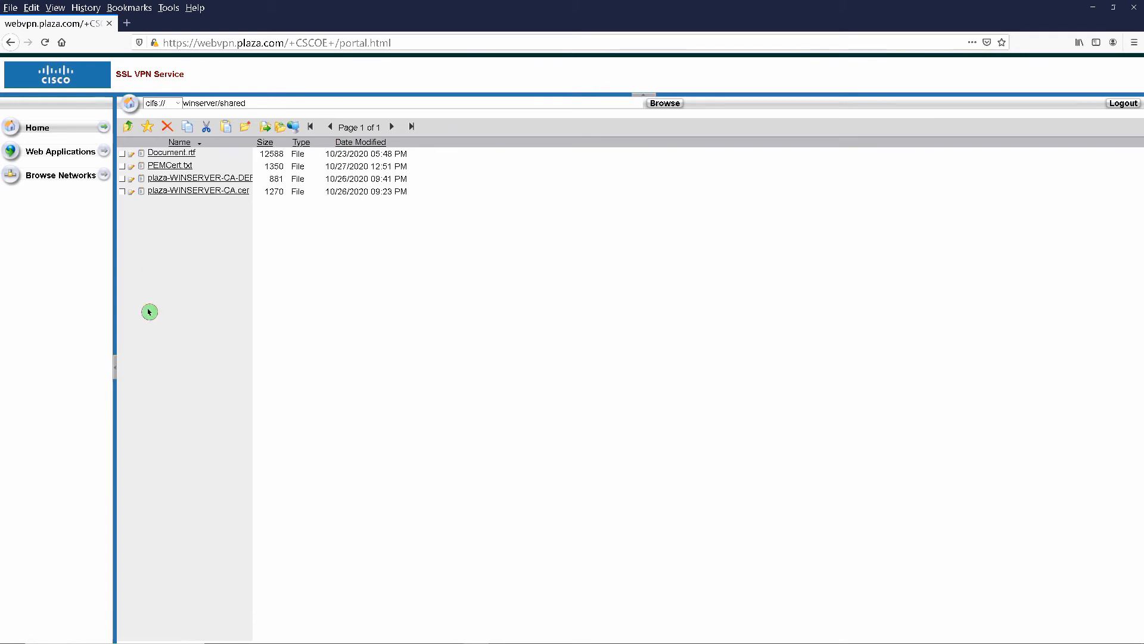
- View Document.rtf and PEMCert.txt from the share, then download plaza-WINSERVER-CA-DER.cer
{"action": "left_click", "coordinate": [161, 153]}
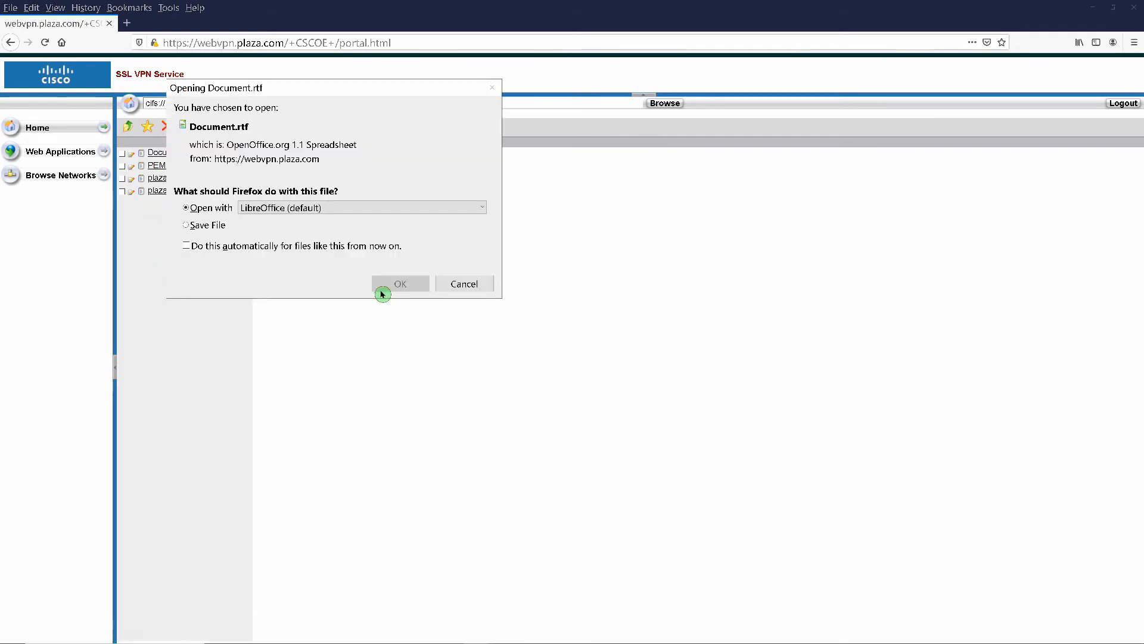
{"action": "left_click", "coordinate": [387, 289]}
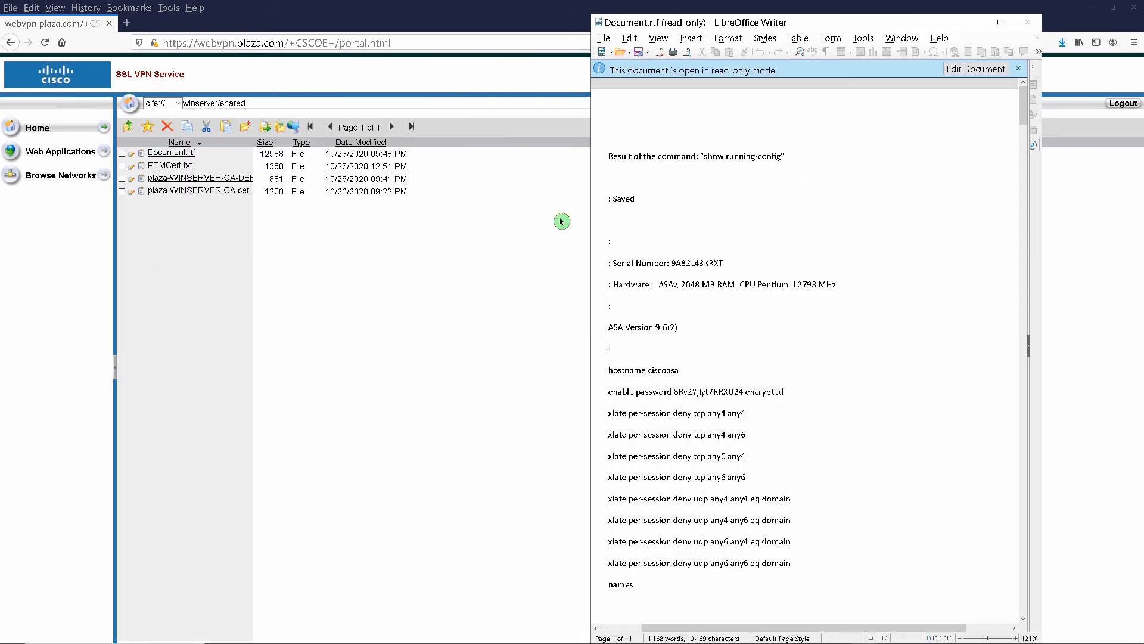
{"action": "left_click", "coordinate": [1030, 24]}
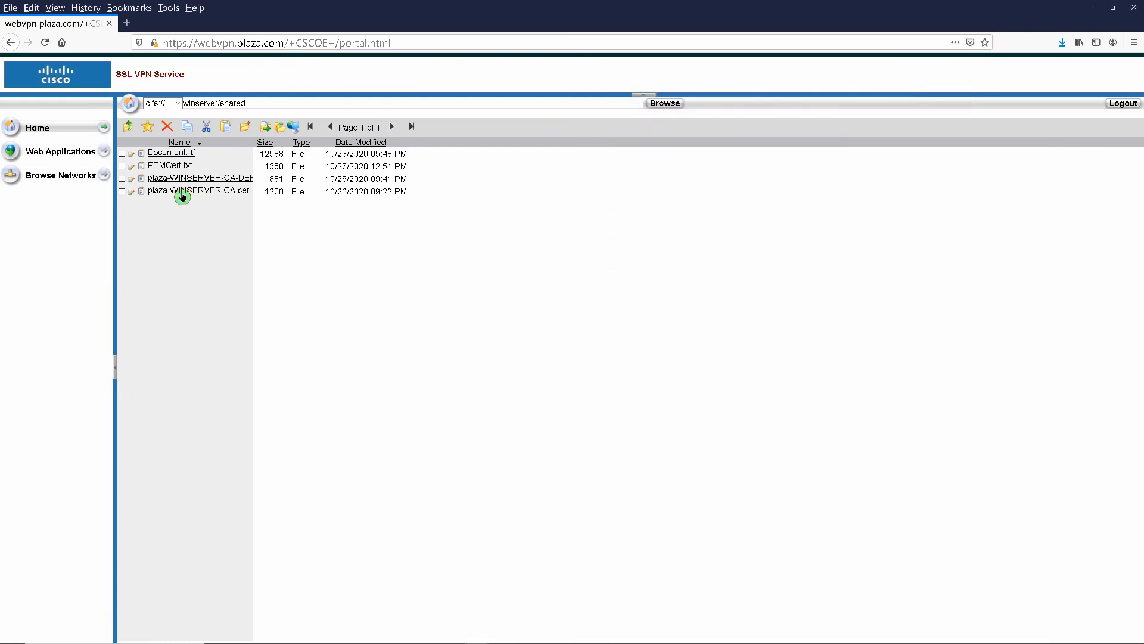
{"action": "left_click", "coordinate": [170, 165]}
{"action": "left_click", "coordinate": [388, 295]}
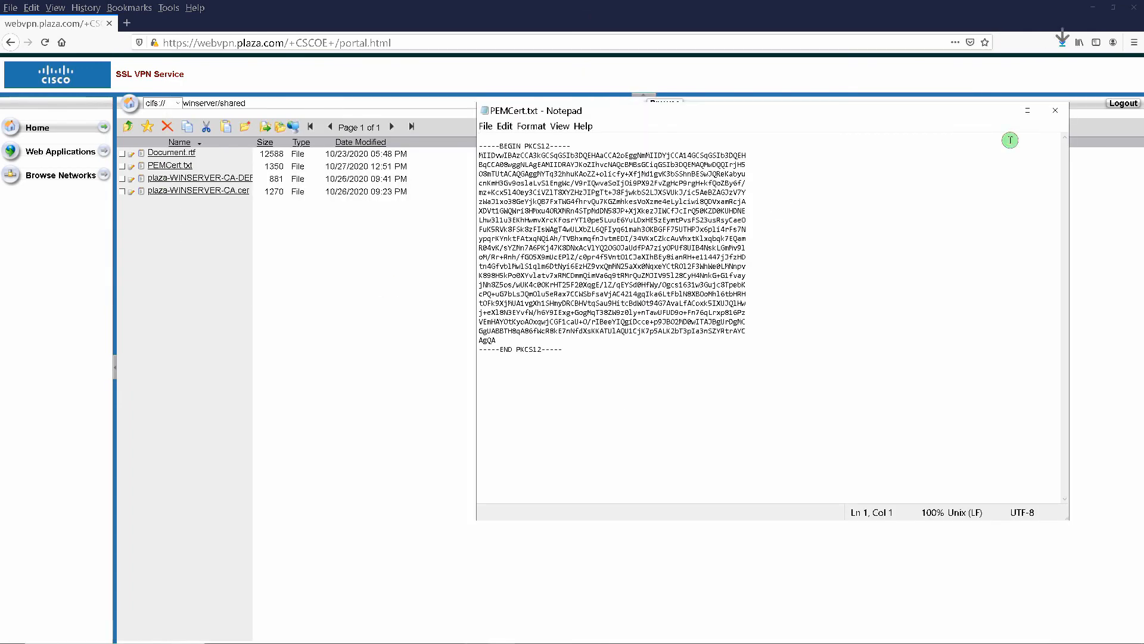
{"action": "left_click", "coordinate": [1055, 111]}
{"action": "left_click", "coordinate": [200, 178]}
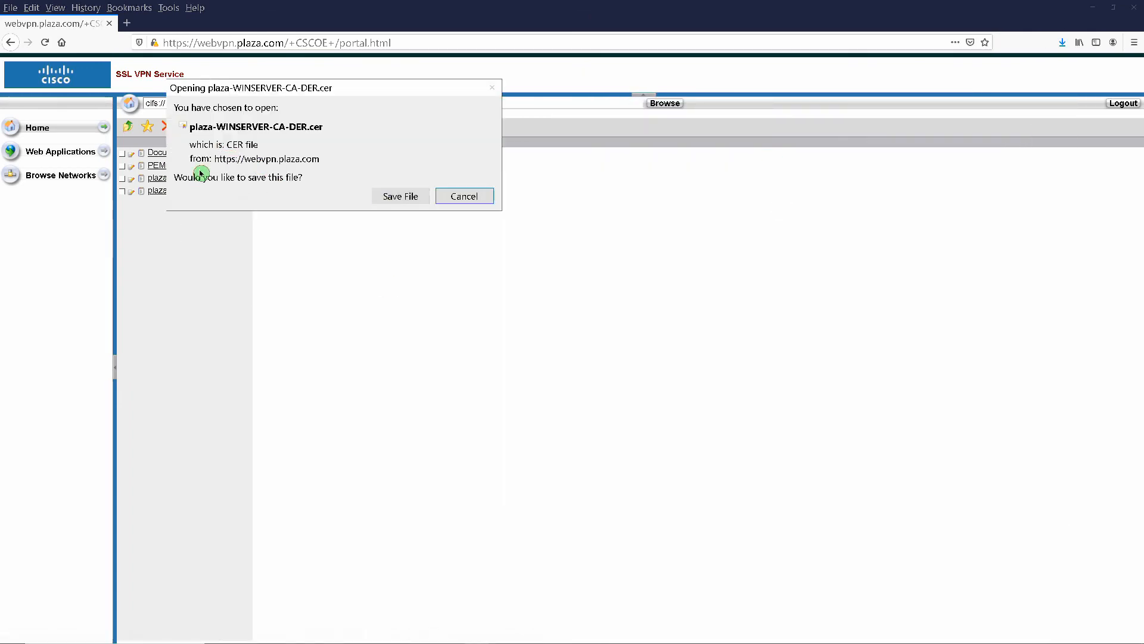
{"action": "left_click", "coordinate": [391, 203]}
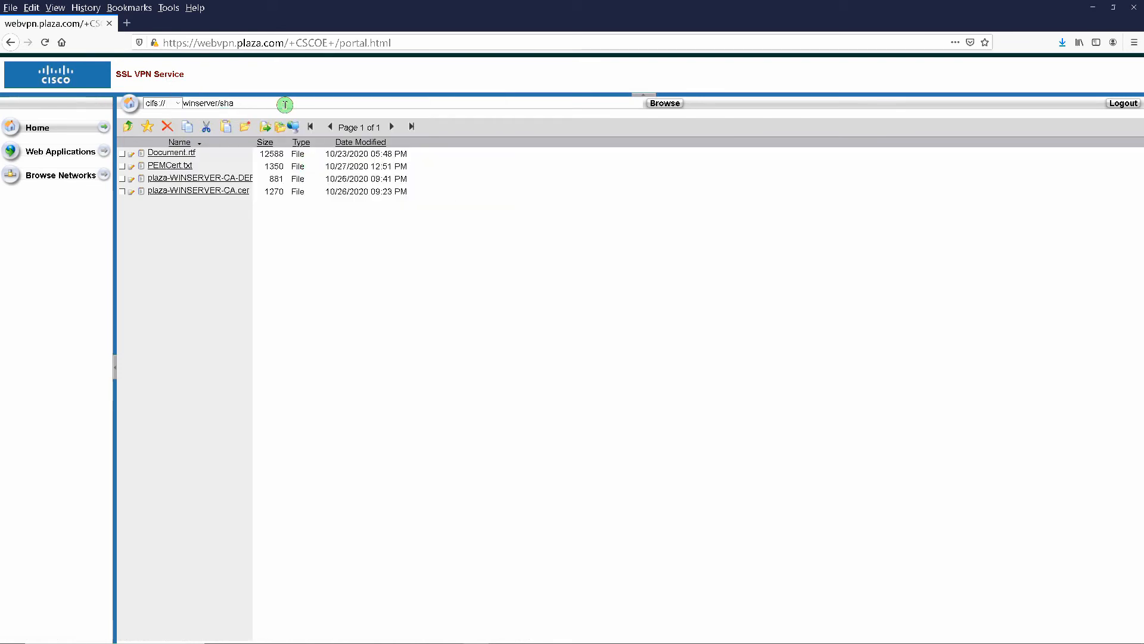
- Browse to winserver/home and open the user's home folder
{"action": "key", "text": "BackSpace"}
{"action": "key", "text": "BackSpace"}
{"action": "key", "text": "BackSpace"}
{"action": "type", "text": "home"}
{"action": "key", "text": "Return"}
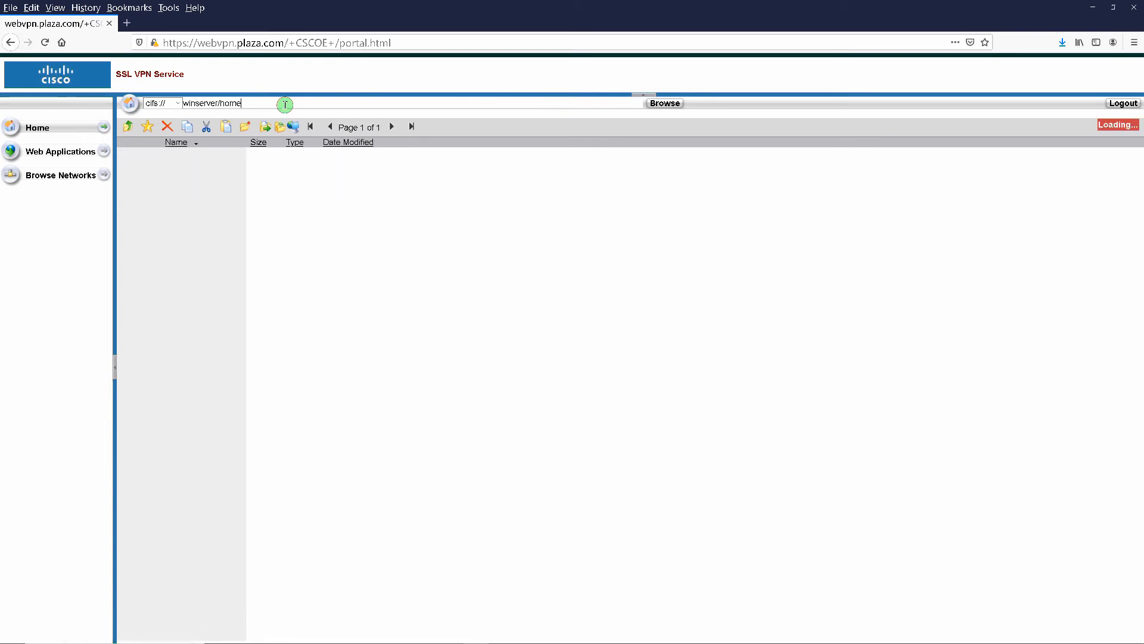
{"action": "left_click", "coordinate": [181, 154]}
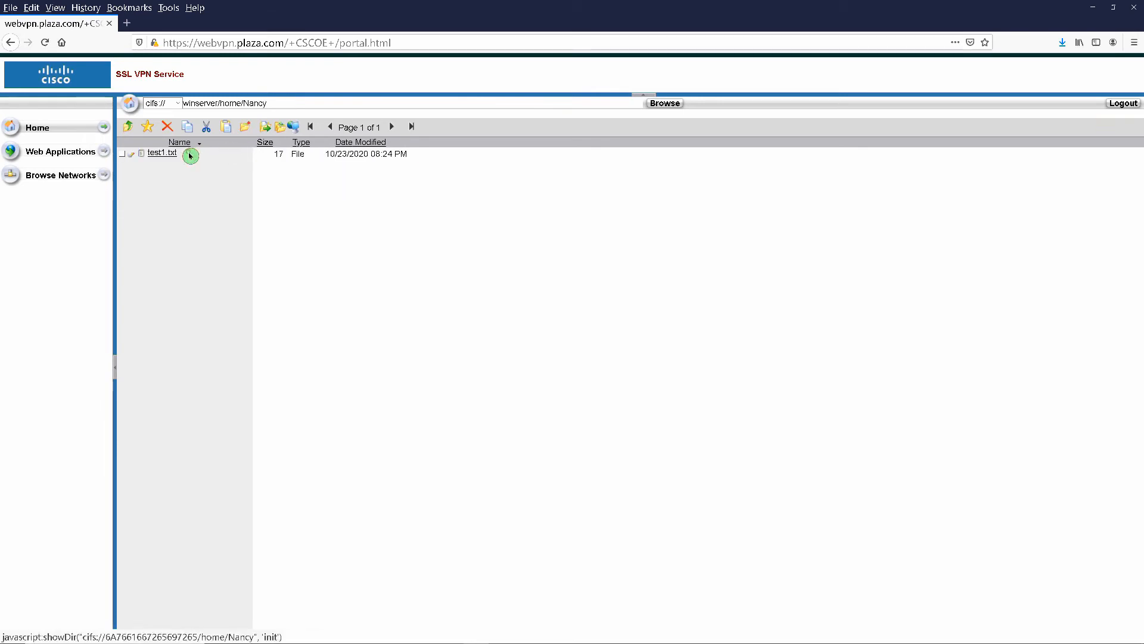
- View test1.txt in Notepad, return to the shared folder, and log out
{"action": "left_click", "coordinate": [156, 153]}
{"action": "left_click", "coordinate": [394, 282]}
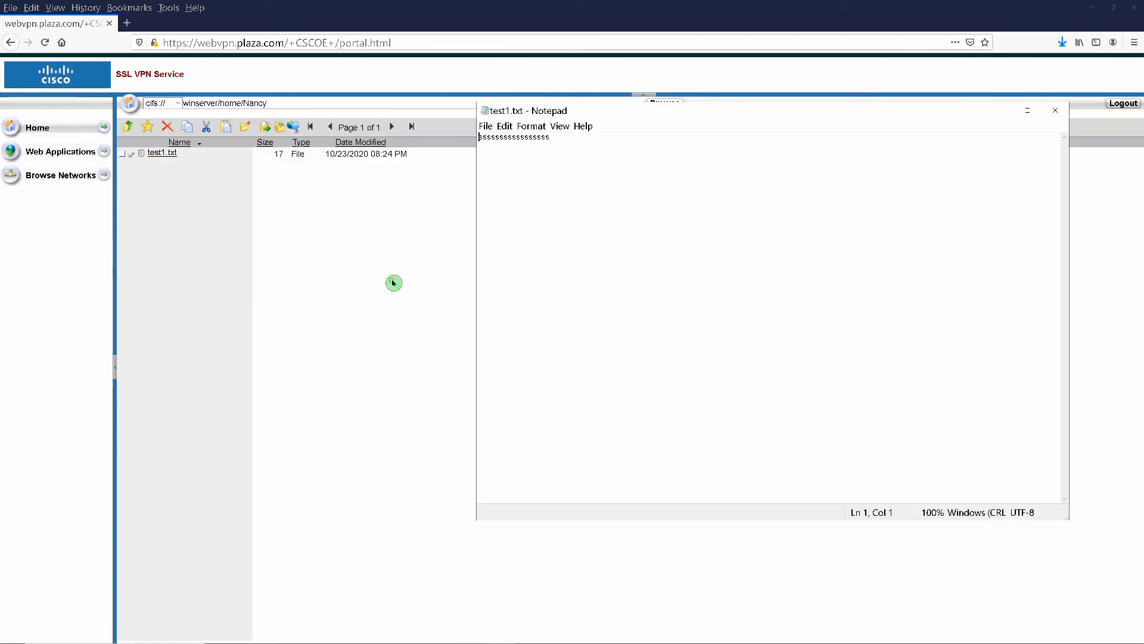
{"action": "left_click", "coordinate": [1055, 112]}
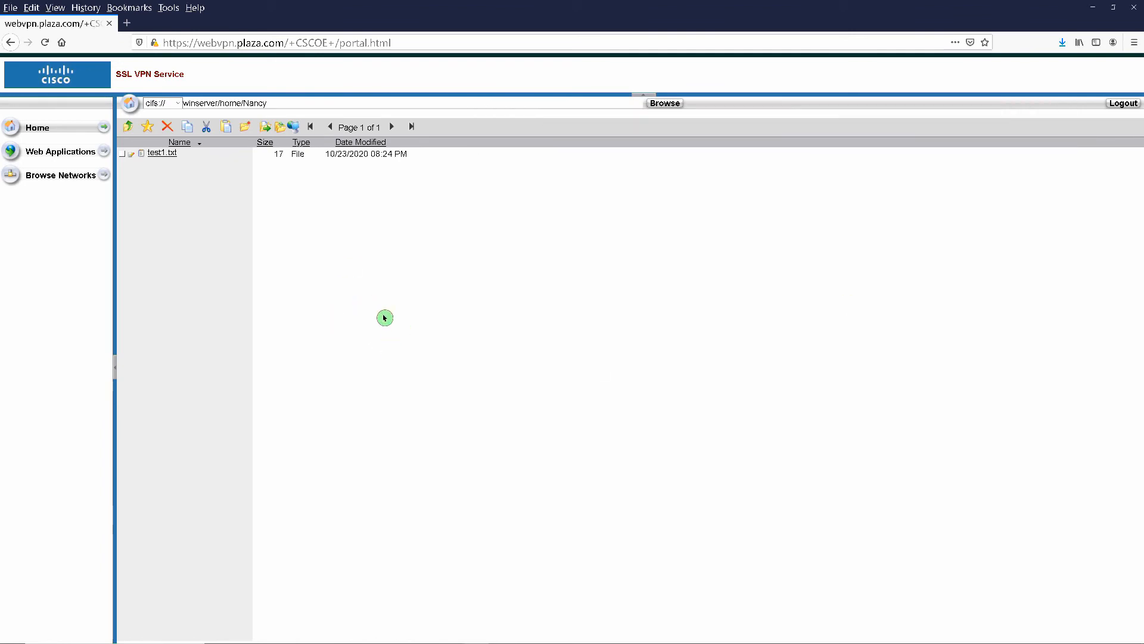
{"action": "left_click", "coordinate": [12, 44]}
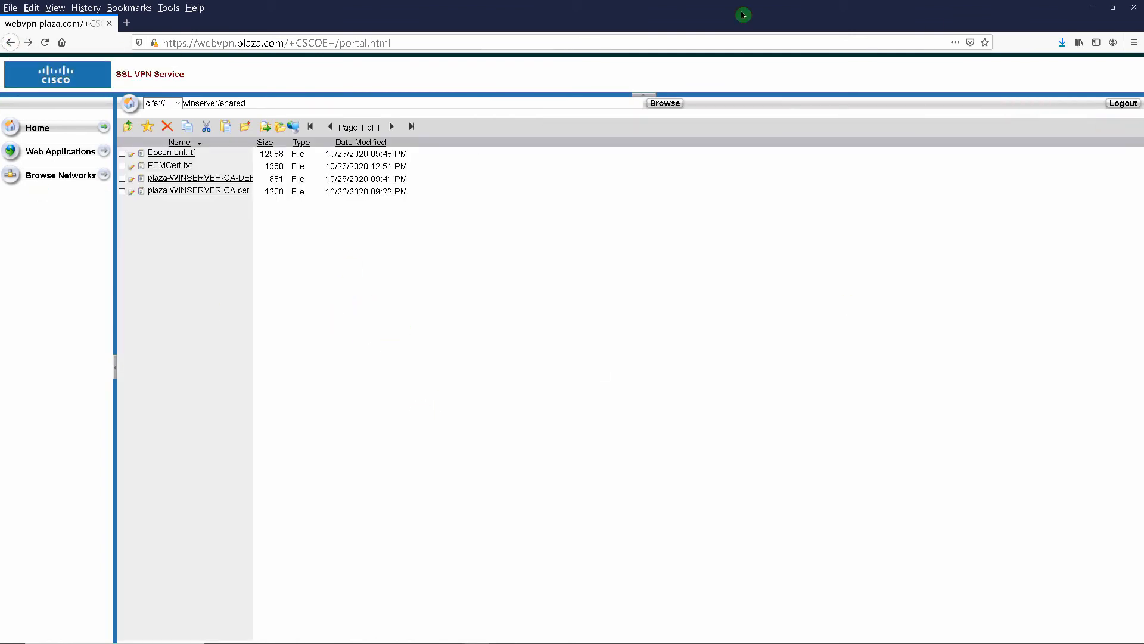
{"action": "left_click", "coordinate": [1121, 103]}
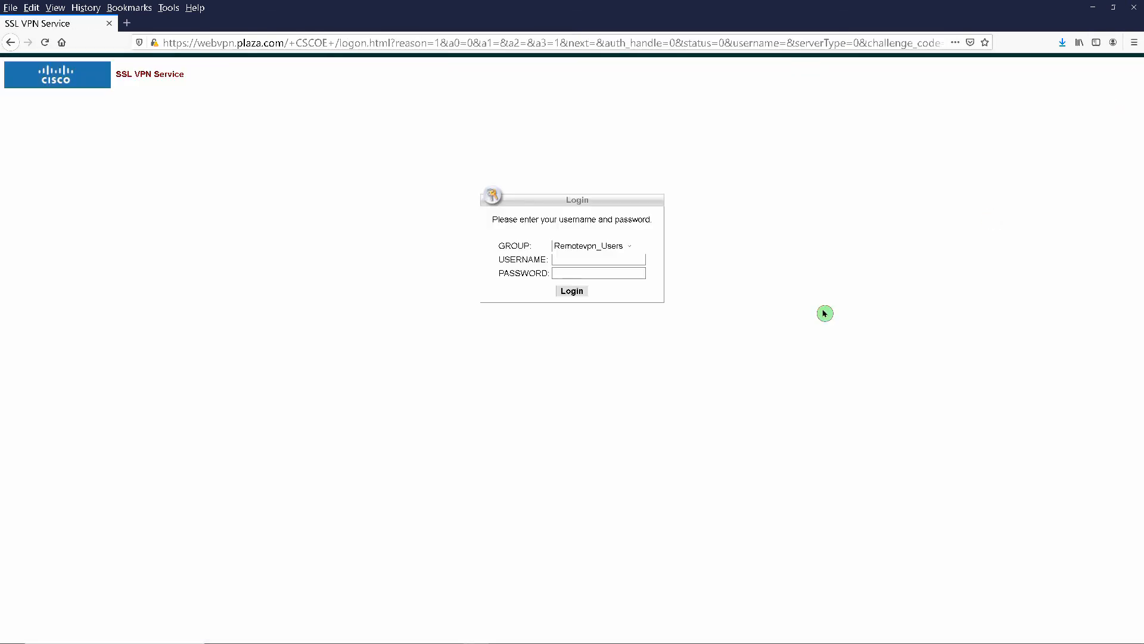
{"action": "left_click", "coordinate": [1134, 7]}
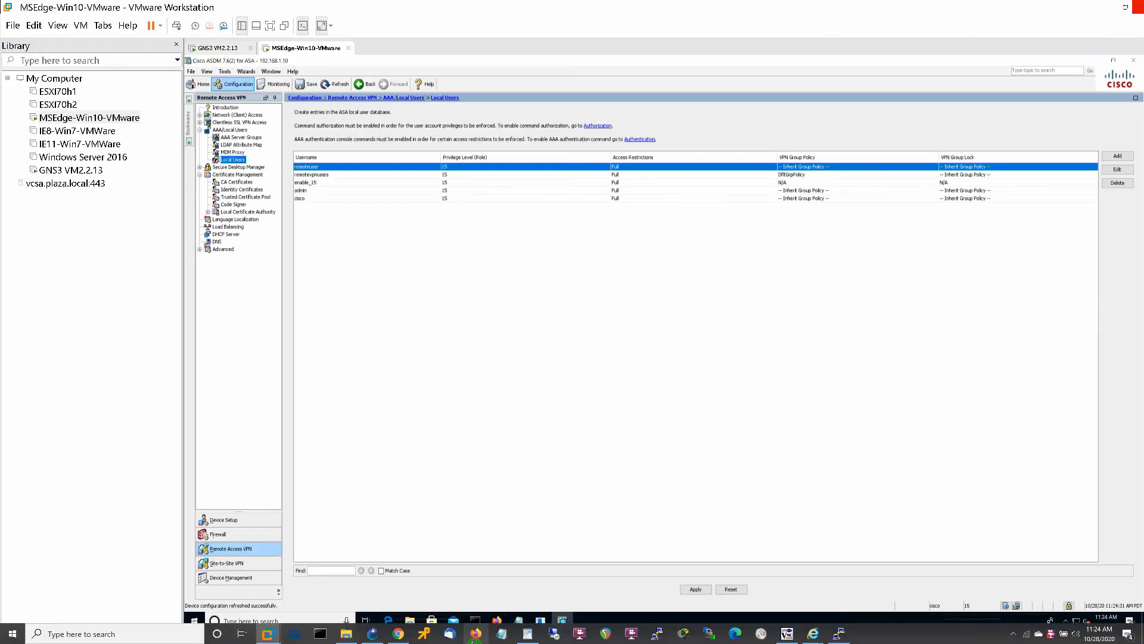
{"action": "left_click", "coordinate": [475, 633]}
{"action": "left_click", "coordinate": [151, 40]}
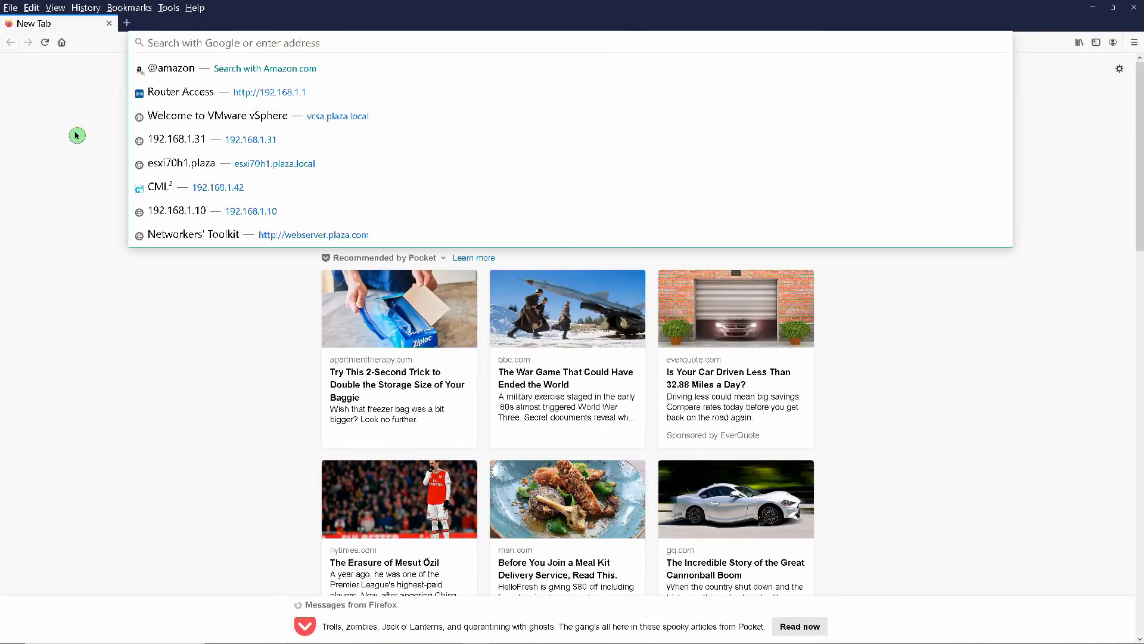
{"action": "type", "text": "https"}
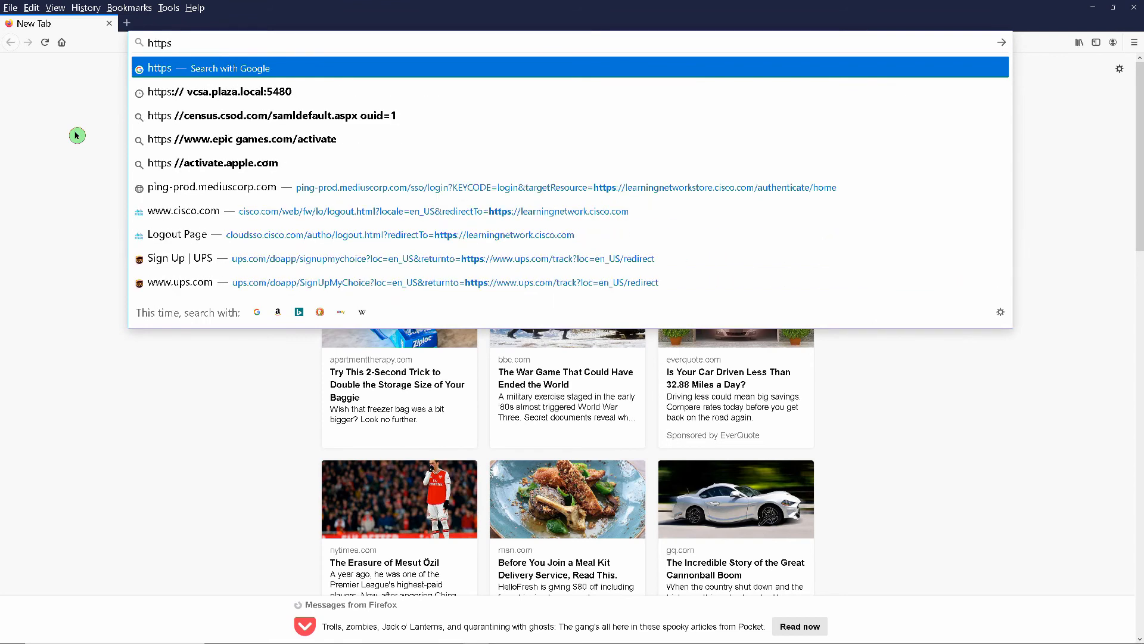
{"action": "type", "text": "://"}
{"action": "type", "text": "webvp"}
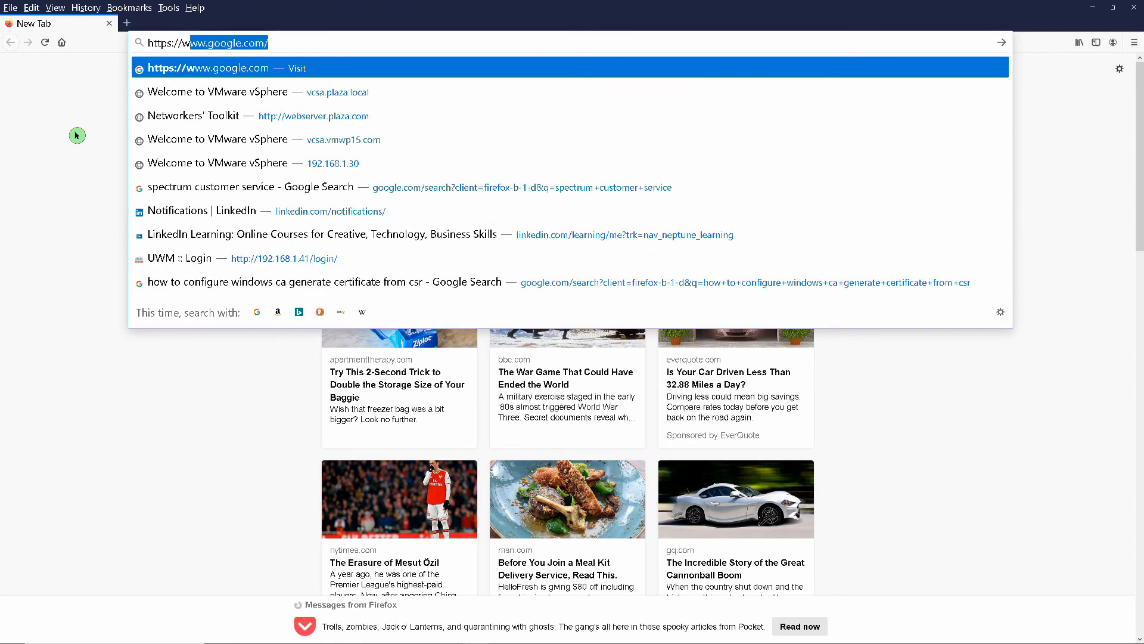
{"action": "type", "text": "n"}
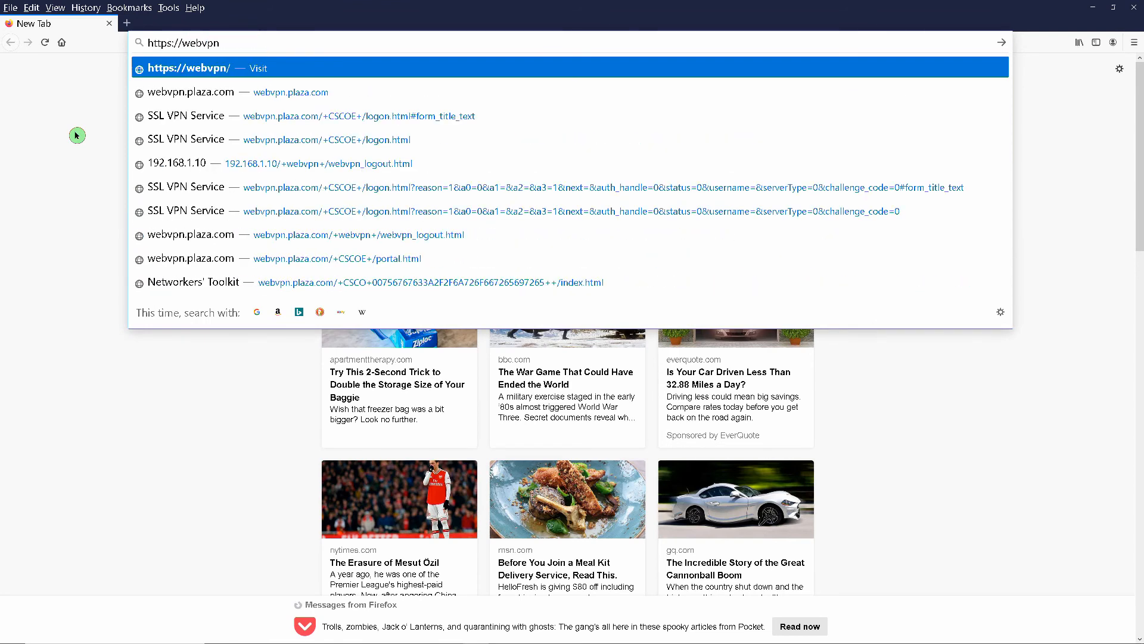
{"action": "type", "text": ".plaza."}
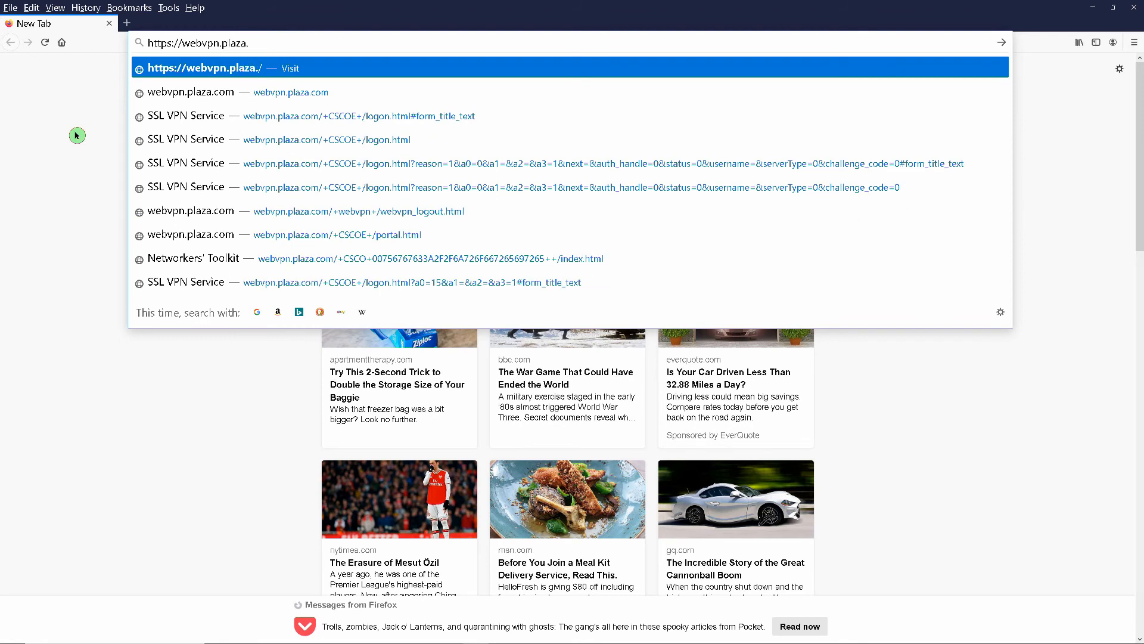
{"action": "type", "text": "com"}
{"action": "key", "text": "Return"}
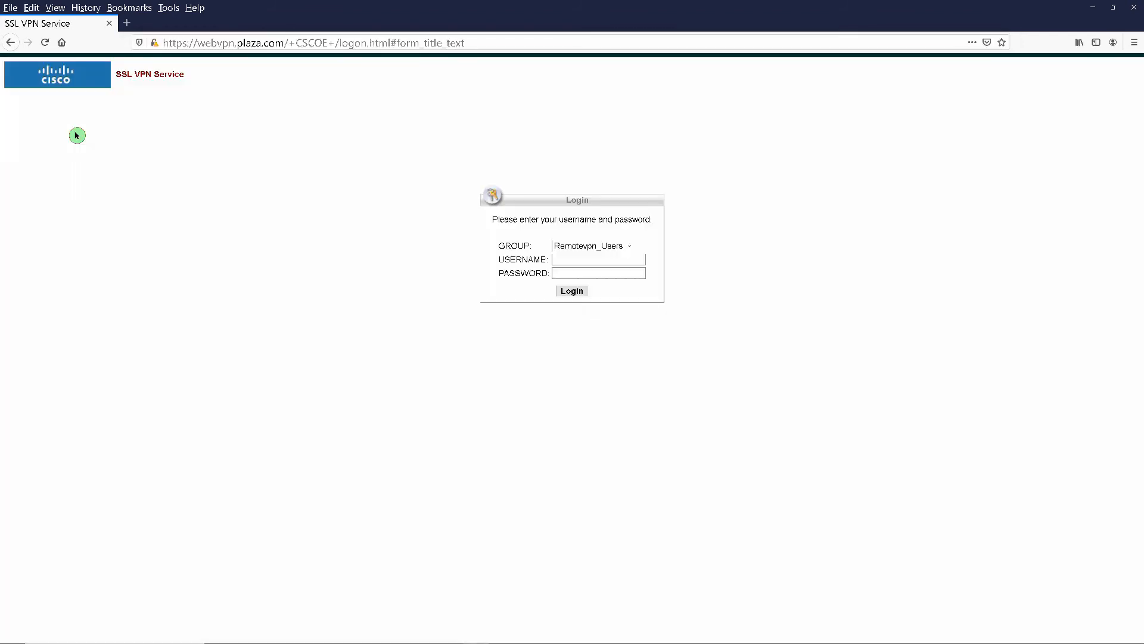
- Sign in as the remote VPN user, decline saving the login, log out, and close Firefox
{"action": "left_click", "coordinate": [560, 259]}
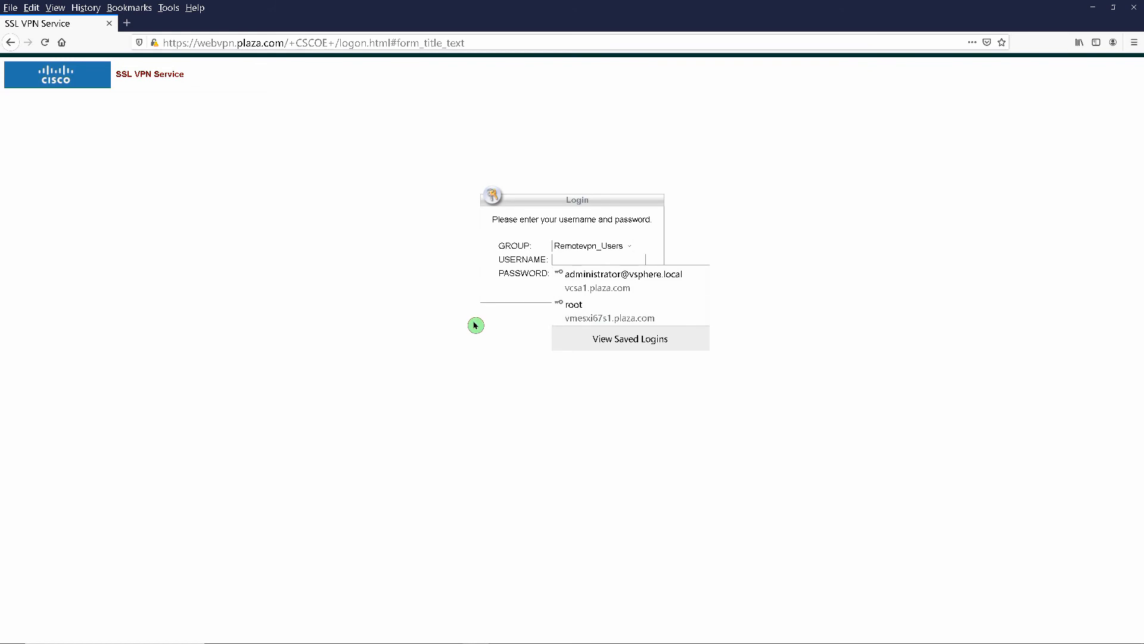
{"action": "type", "text": "remotevpnusers"}
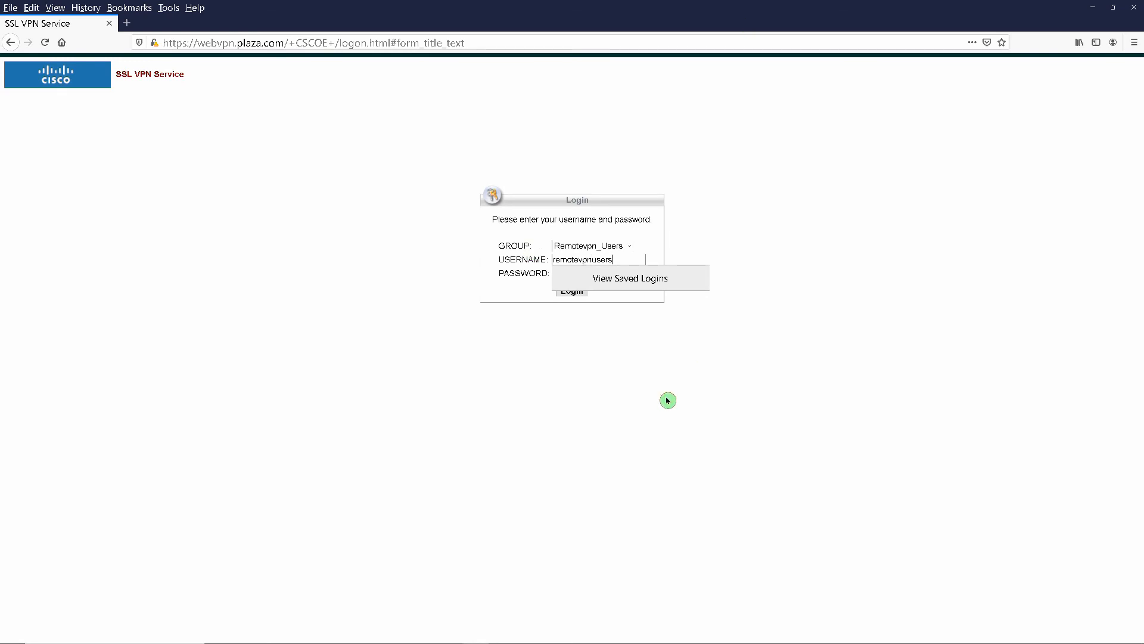
{"action": "key", "text": "Tab"}
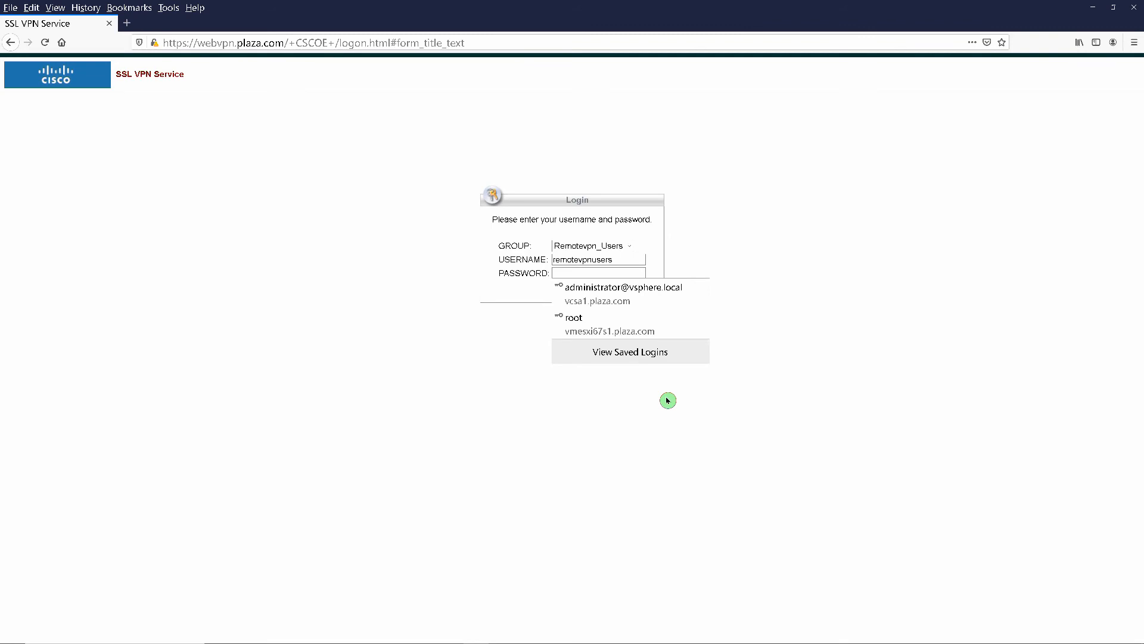
{"action": "type", "text": "**"}
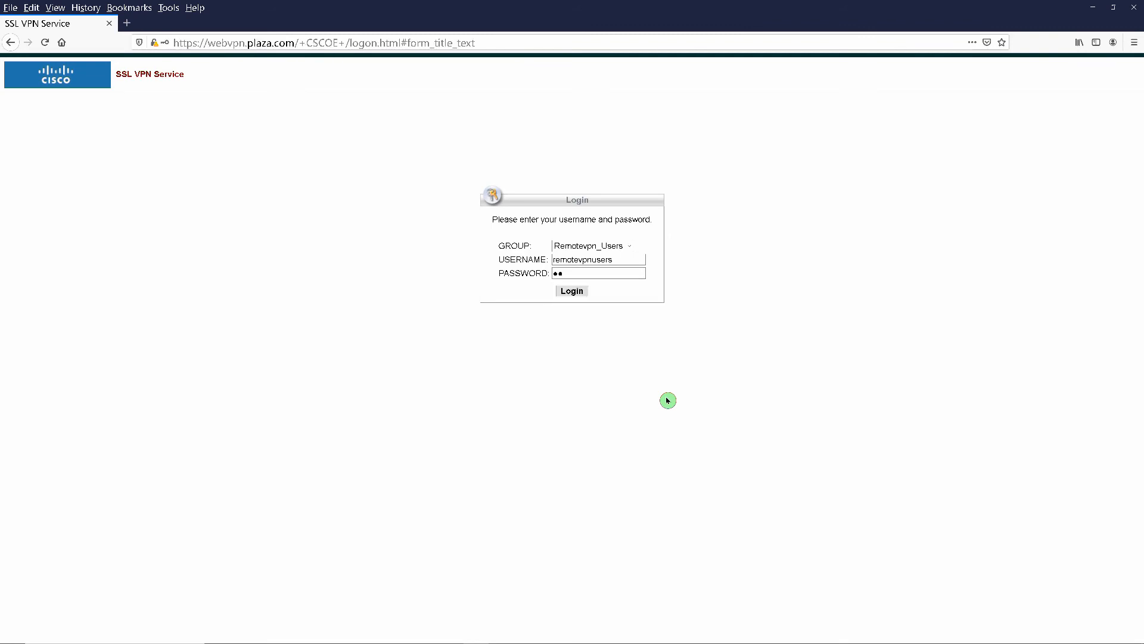
{"action": "key", "text": "Return"}
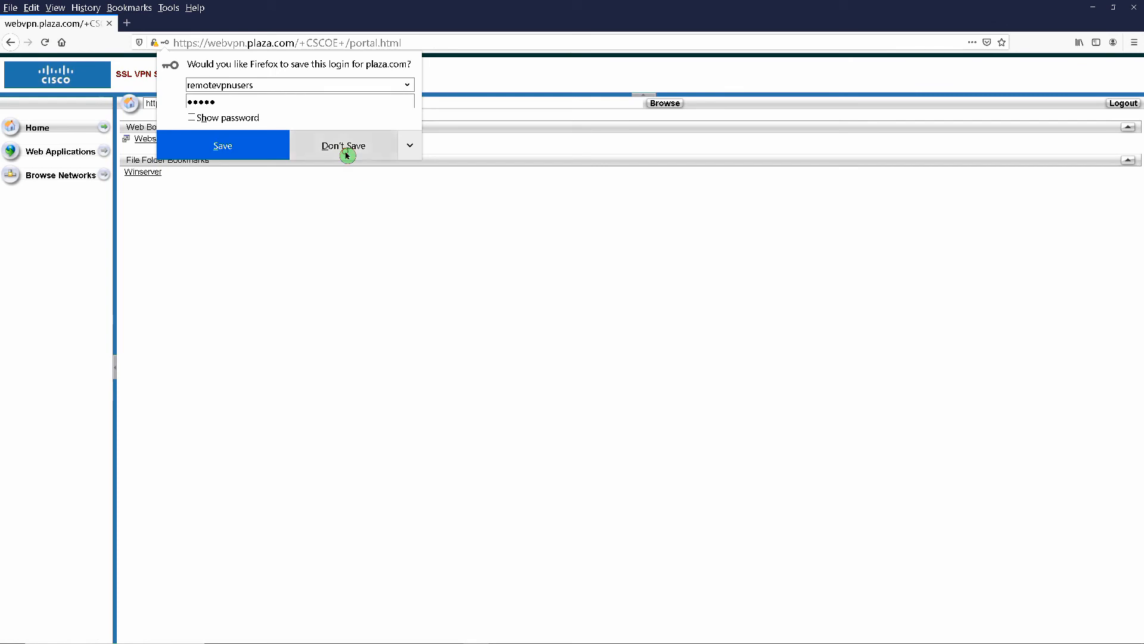
{"action": "left_click", "coordinate": [348, 221]}
{"action": "left_click", "coordinate": [1115, 104]}
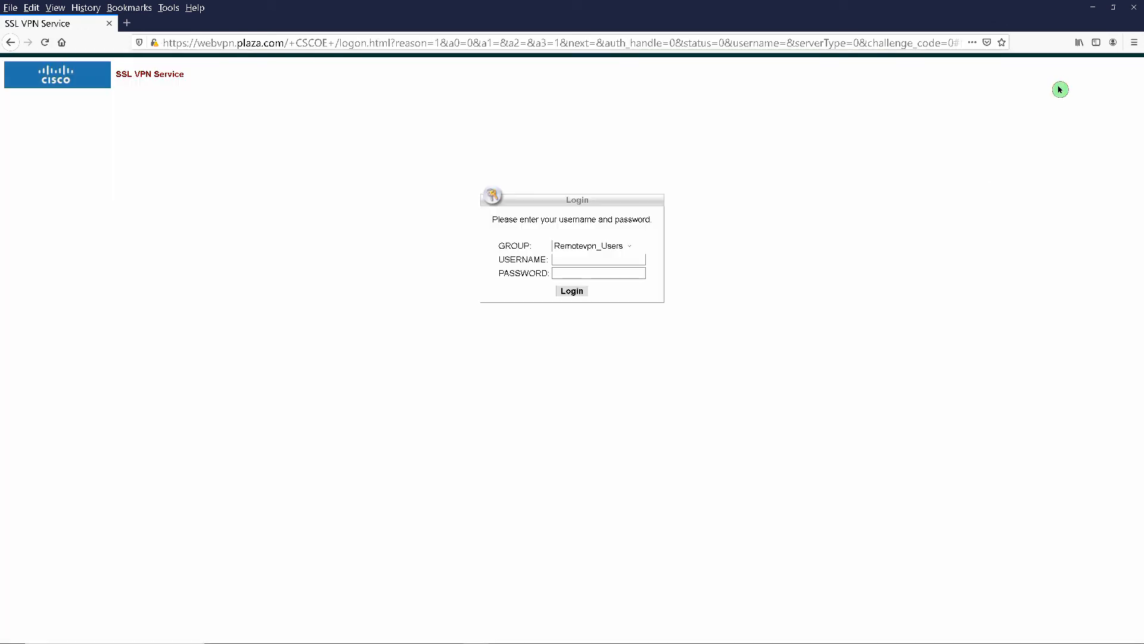
{"action": "left_click", "coordinate": [1131, 9]}
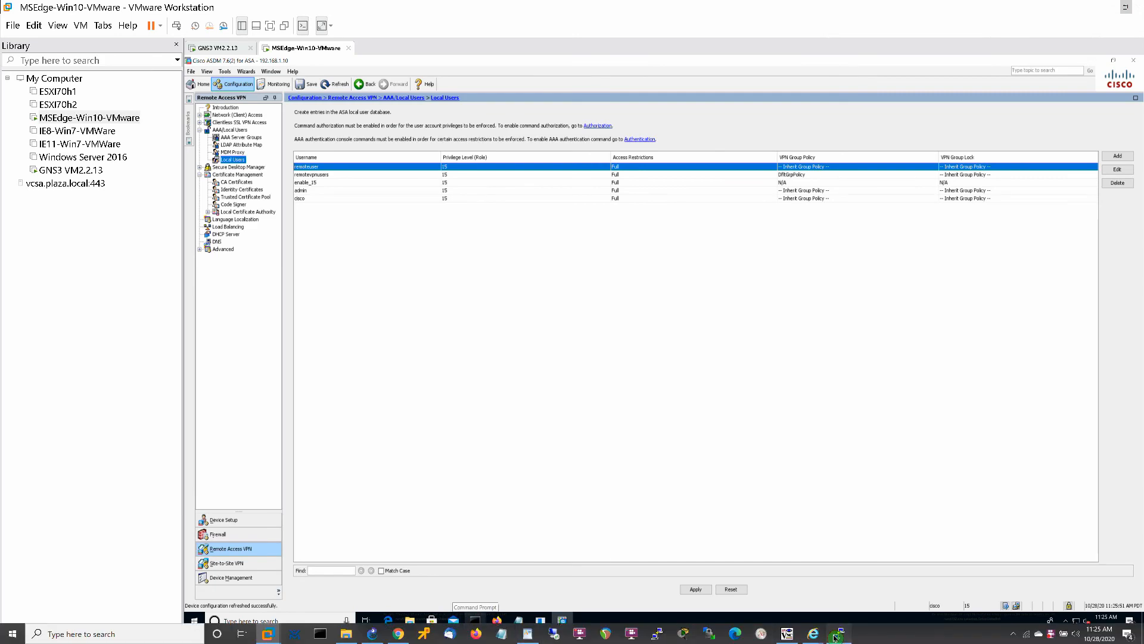
- Reload the ASA from the PuTTY console and confirm the reboot
{"action": "left_click", "coordinate": [836, 635]}
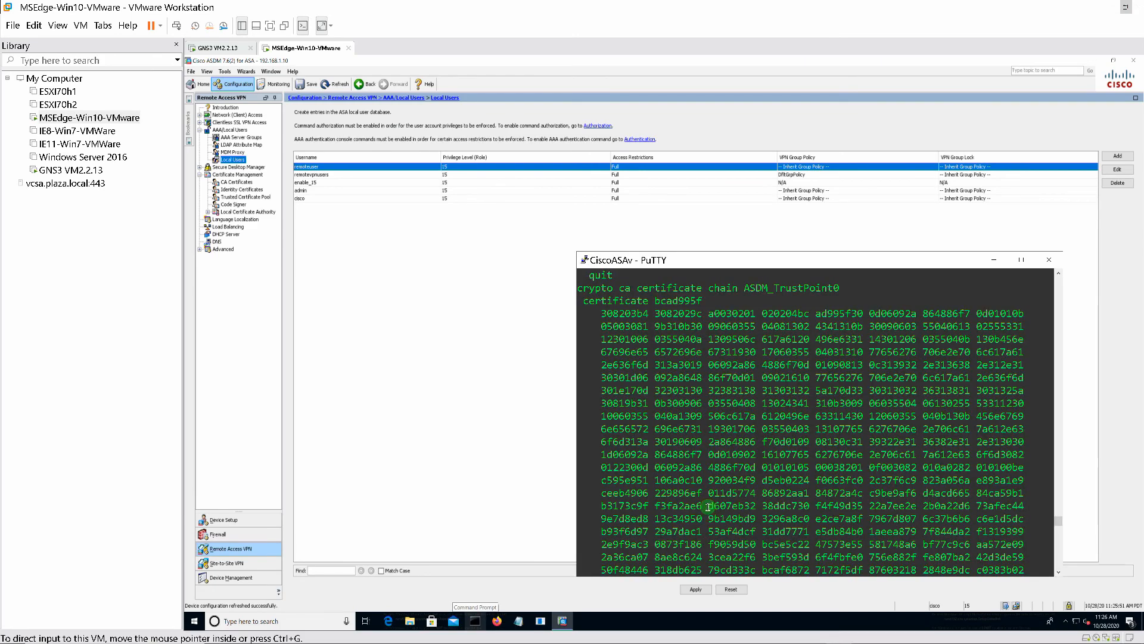
{"action": "key", "text": "Return"}
{"action": "type", "text": "reload"}
{"action": "key", "text": "Return"}
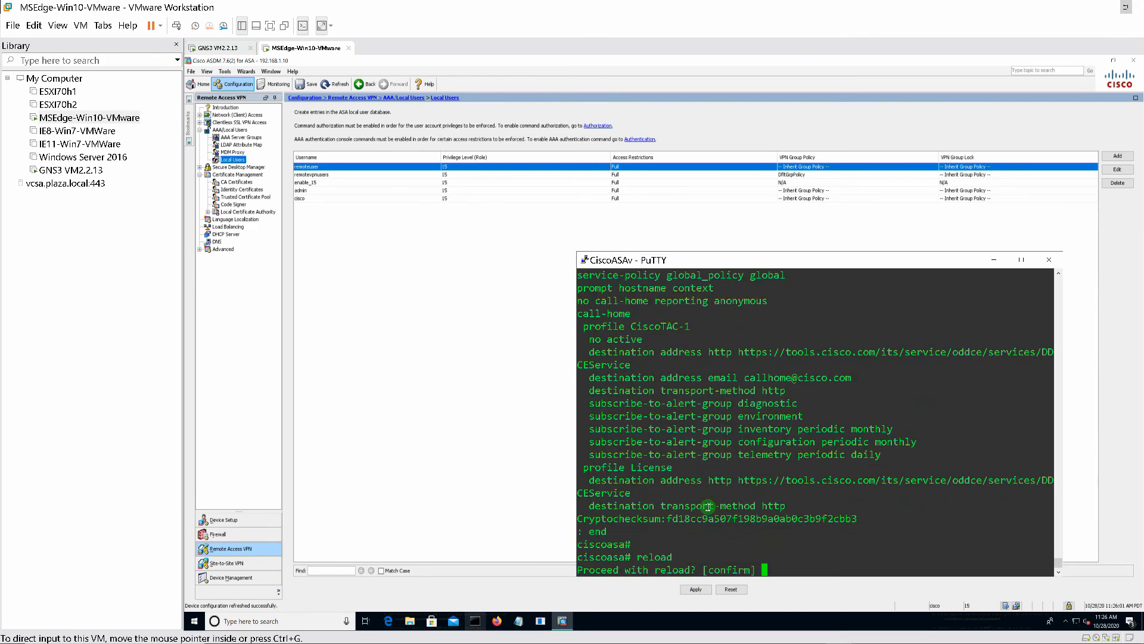
{"action": "key", "text": "Return"}
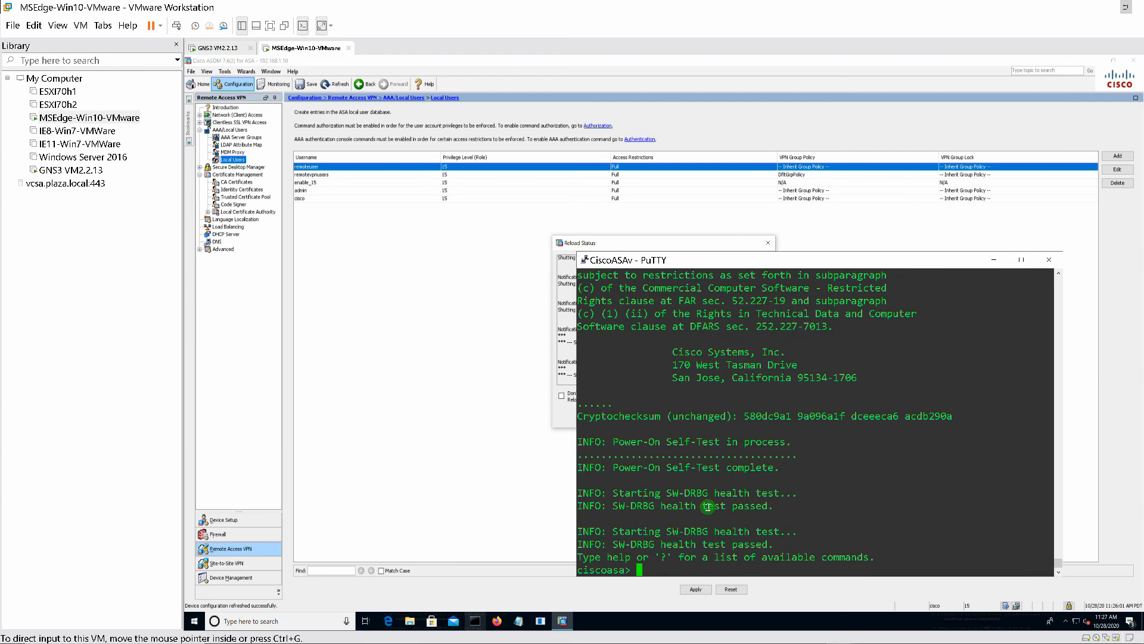
- After the reboot, enter privileged mode with enable and launch Firefox
{"action": "type", "text": "n"}
{"action": "key", "text": "Return"}
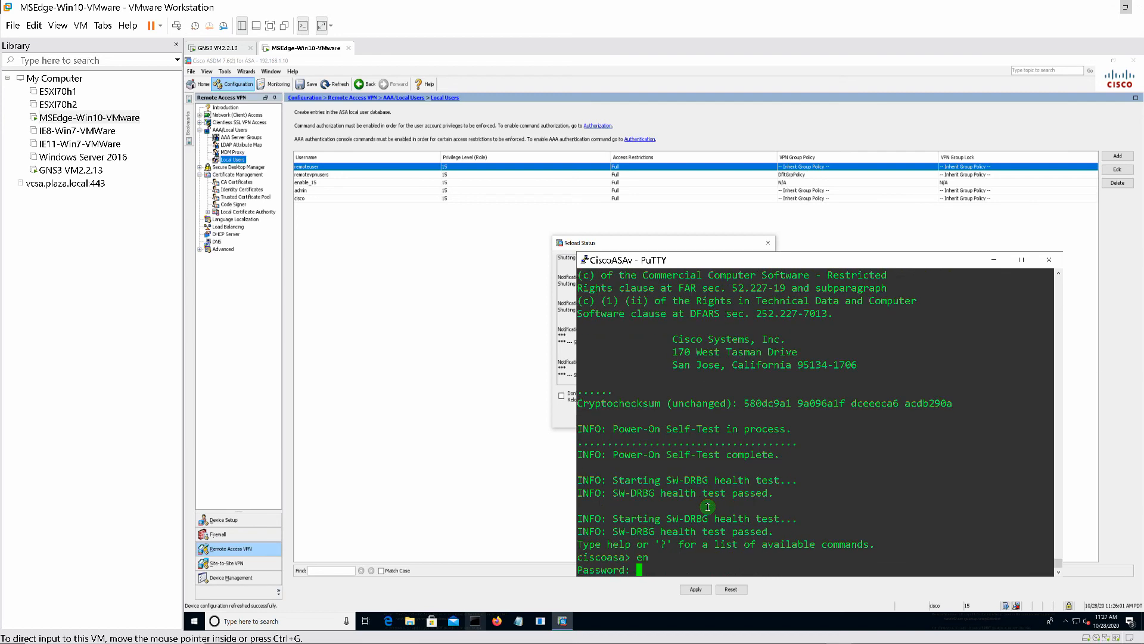
{"action": "key", "text": "Return"}
{"action": "left_click", "coordinate": [378, 475]}
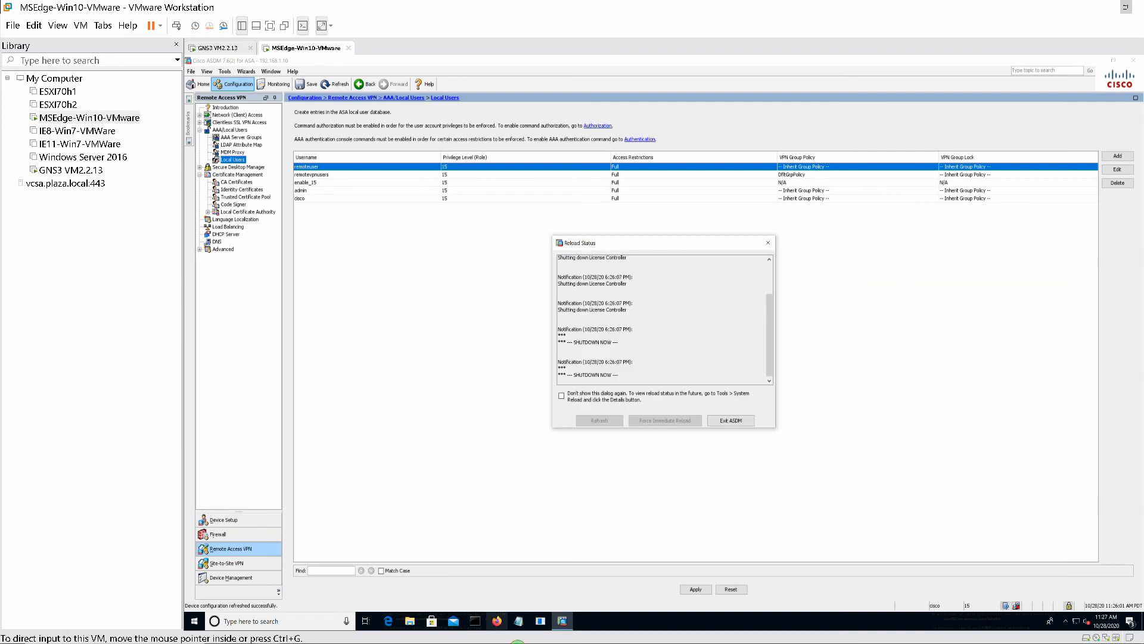
{"action": "left_click", "coordinate": [477, 633]}
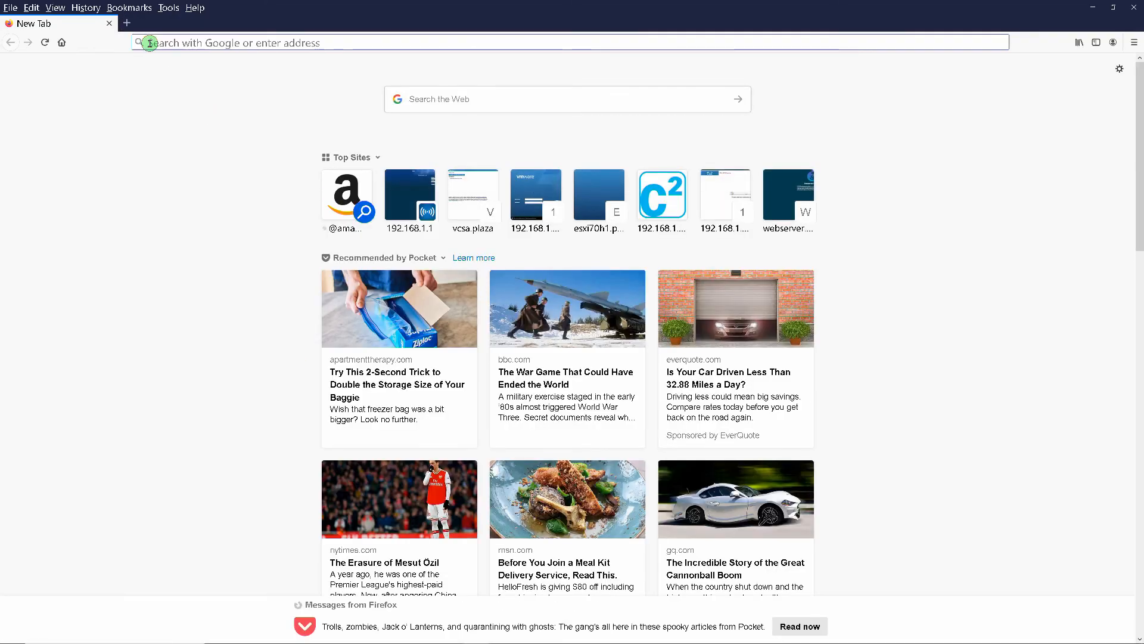
{"action": "left_click", "coordinate": [330, 45]}
{"action": "type", "text": "https://"}
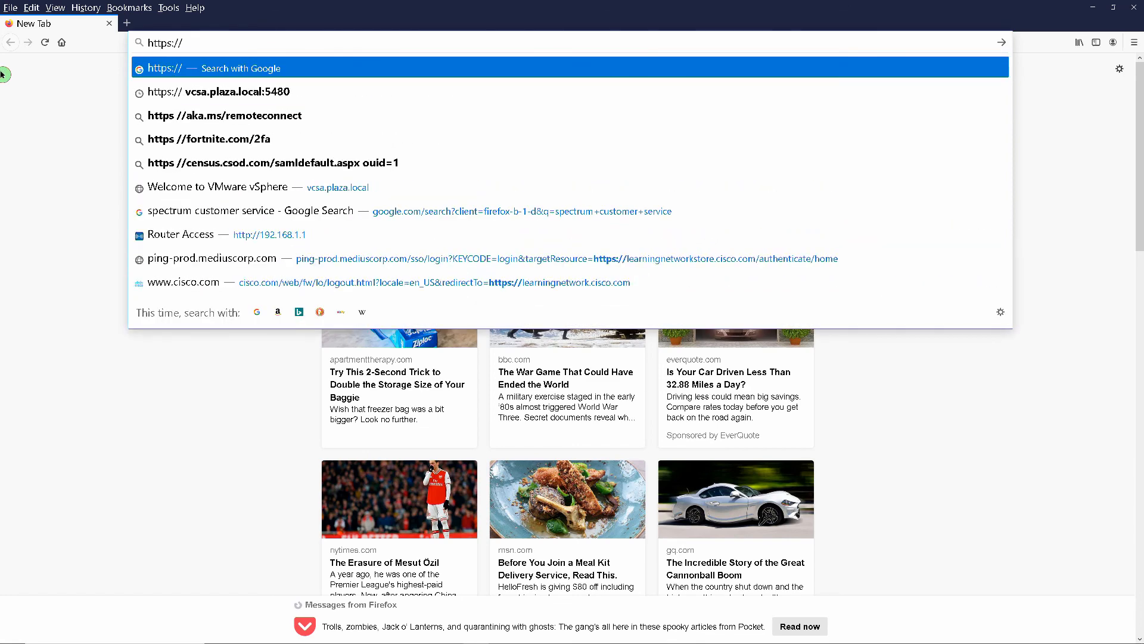
{"action": "type", "text": "webvpn"}
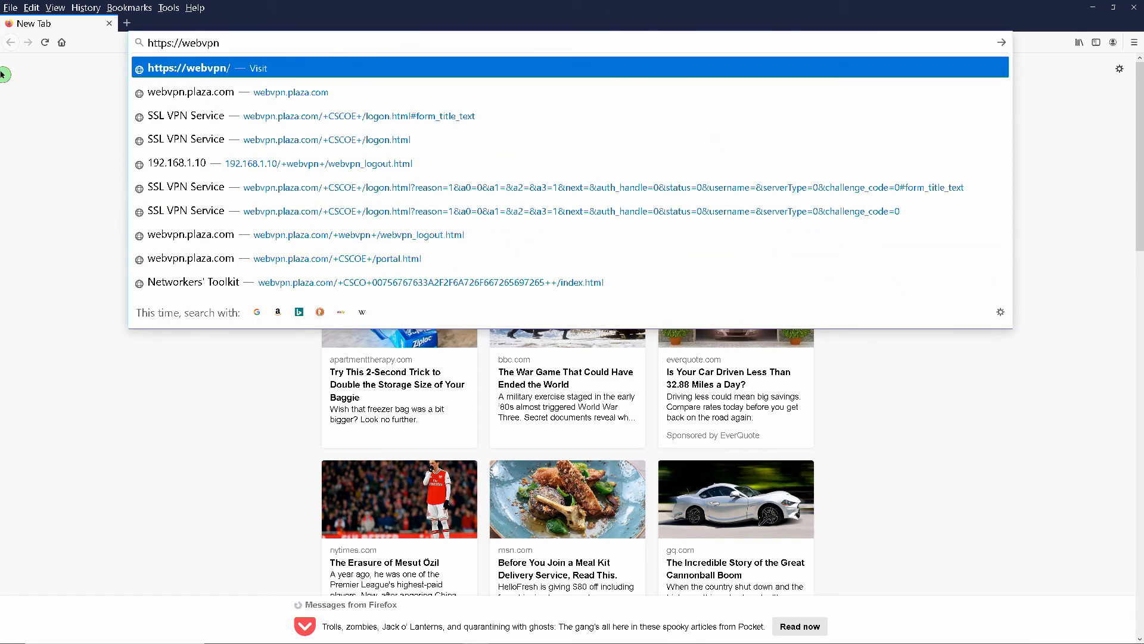
{"action": "type", "text": ".plaz"}
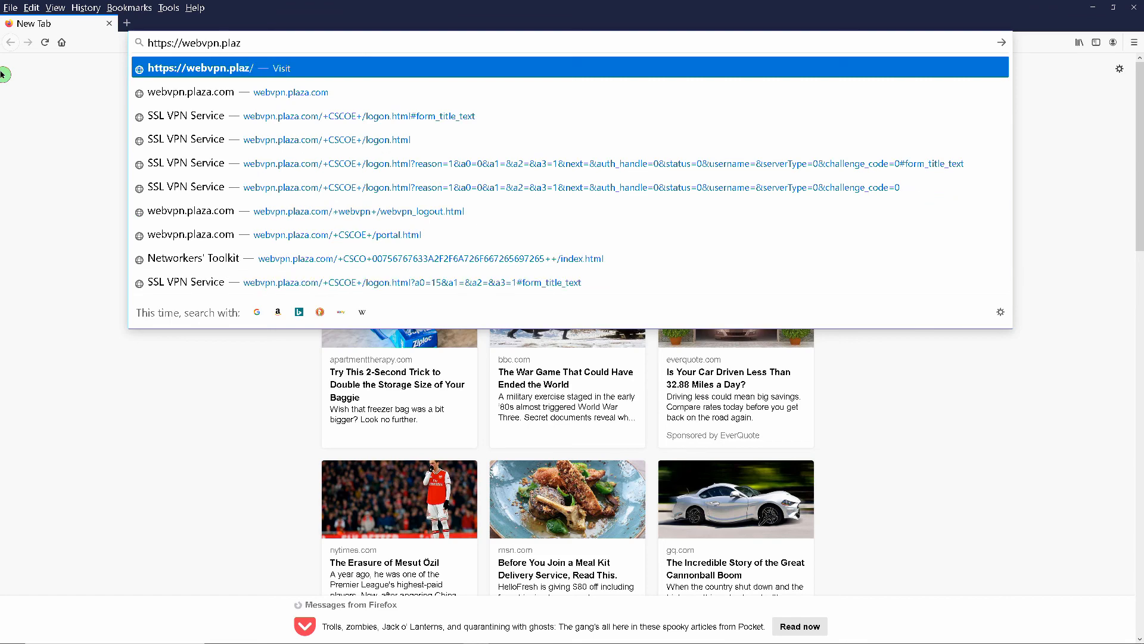
{"action": "type", "text": "a.com"}
{"action": "key", "text": "Return"}
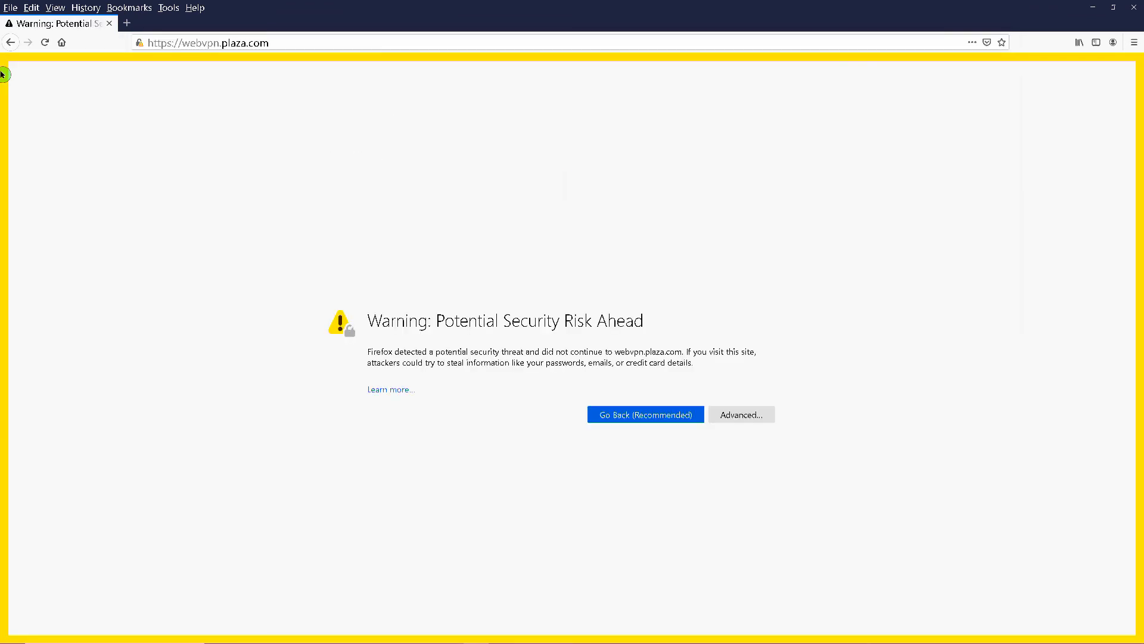
{"action": "left_click", "coordinate": [743, 416]}
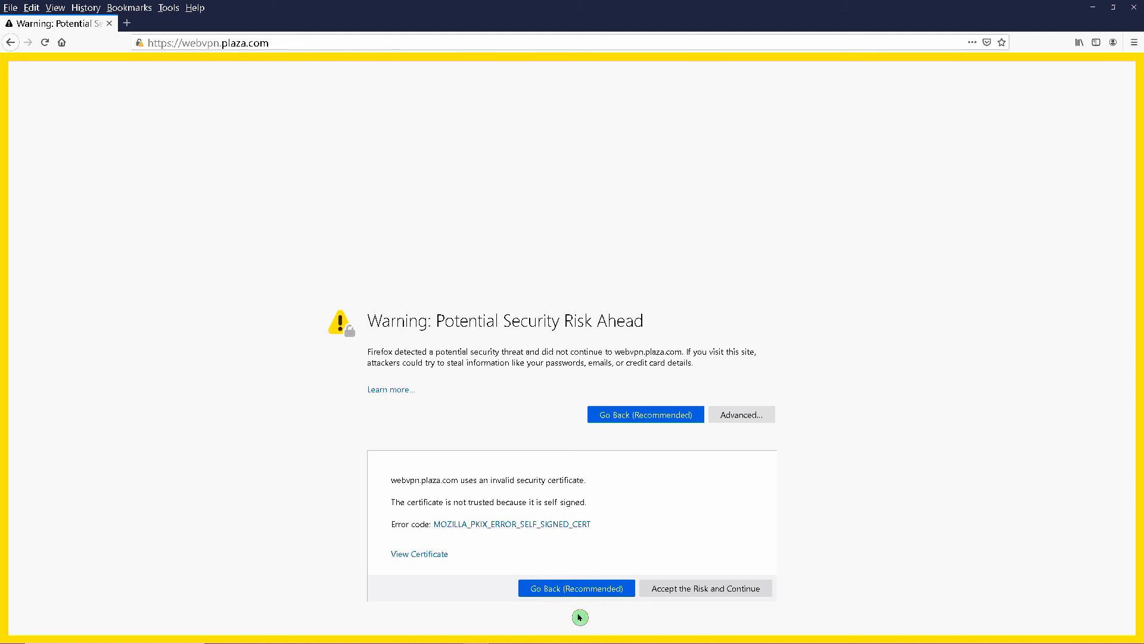
{"action": "left_click", "coordinate": [677, 593]}
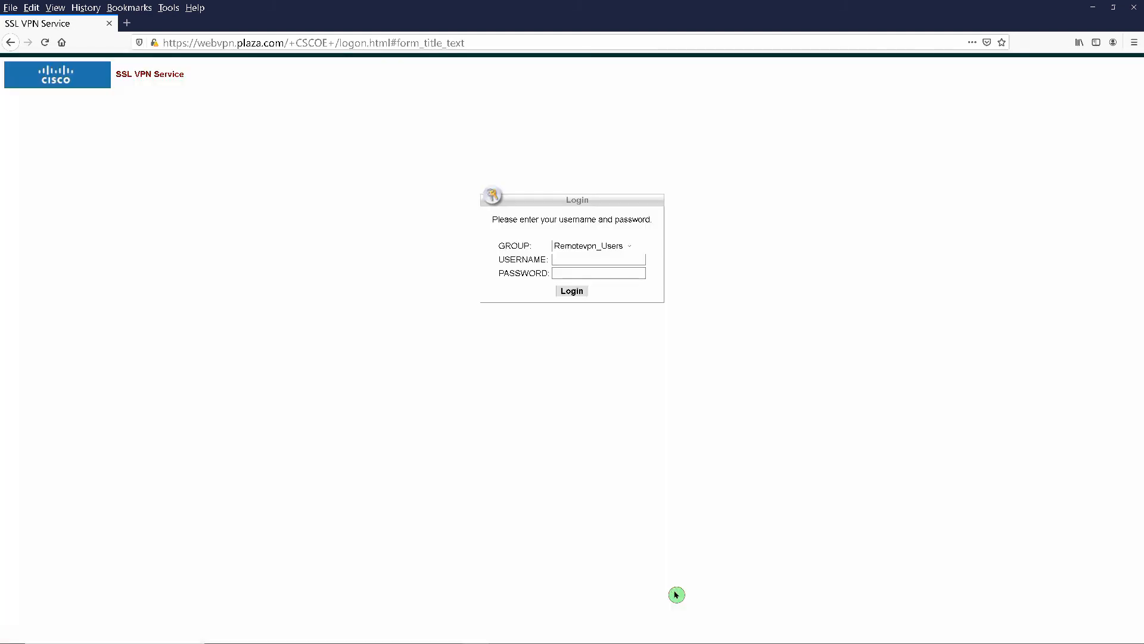
- Sign in as the remote VPN user without saving the login, log out, and close Firefox
{"action": "left_click", "coordinate": [589, 258]}
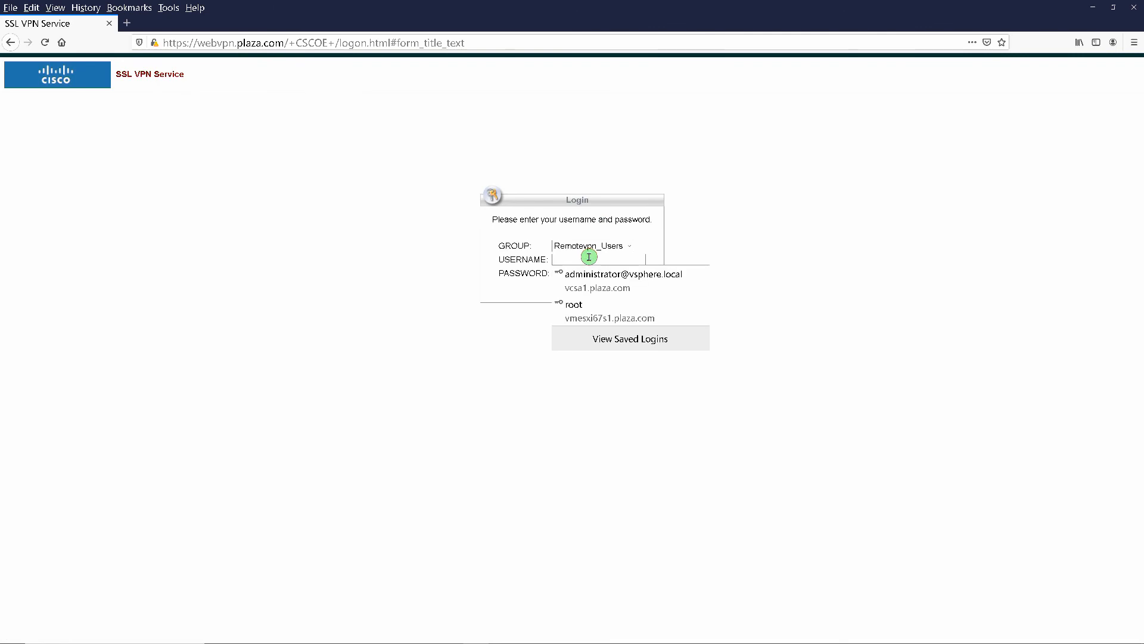
{"action": "type", "text": "web"}
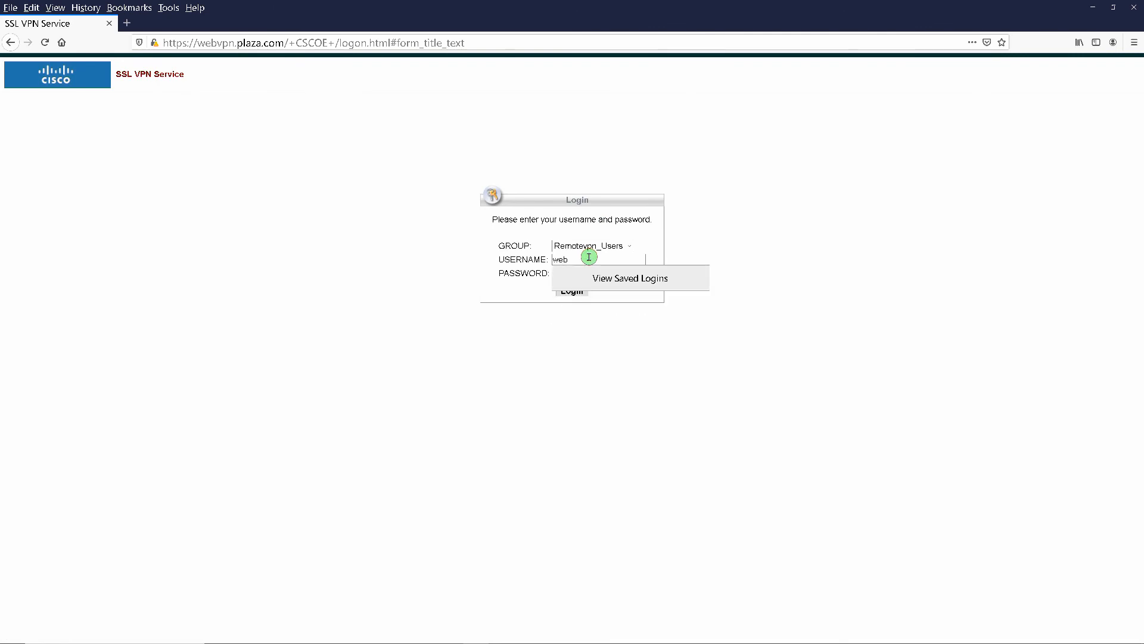
{"action": "key", "text": "BackSpace"}
{"action": "key", "text": "BackSpace"}
{"action": "type", "text": "rem"}
{"action": "key", "text": "Tab"}
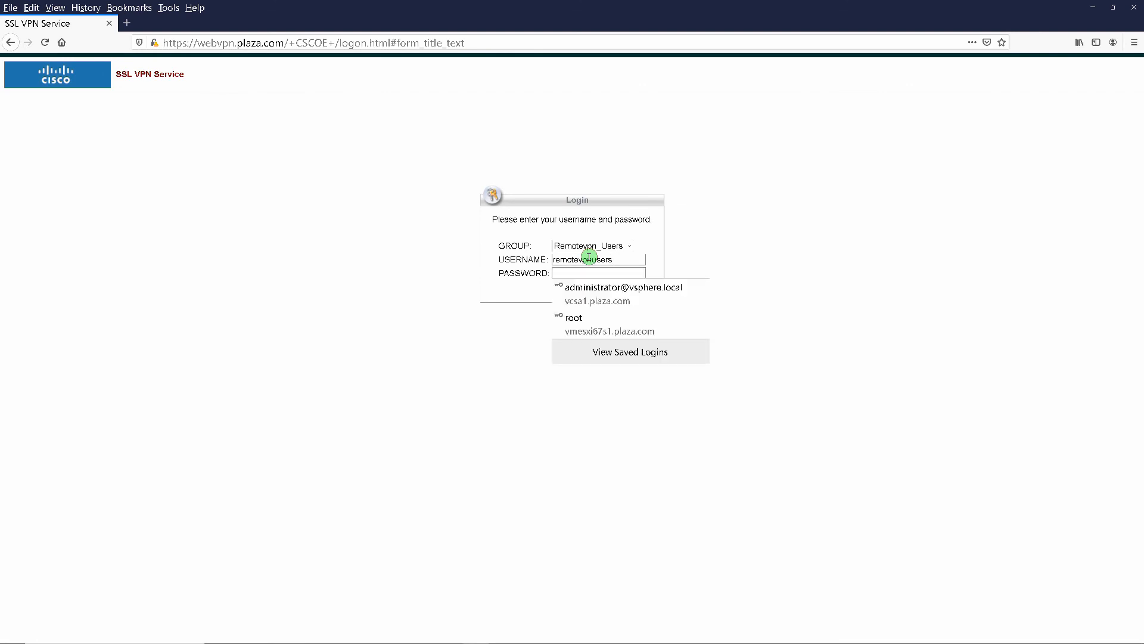
{"action": "type", "text": "•••"}
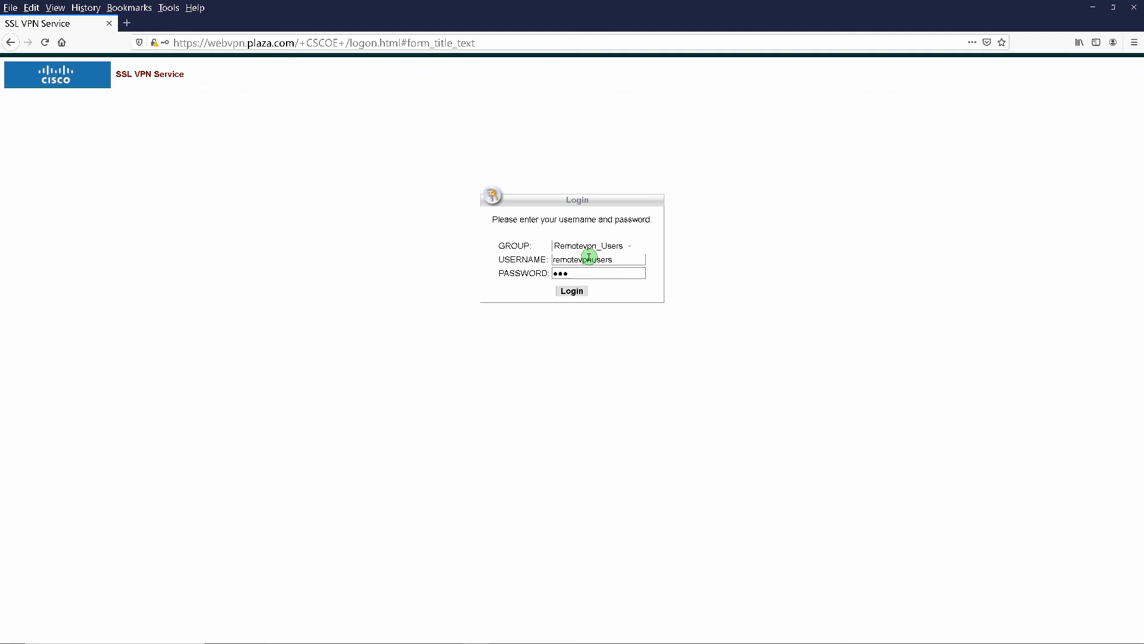
{"action": "key", "text": "Return"}
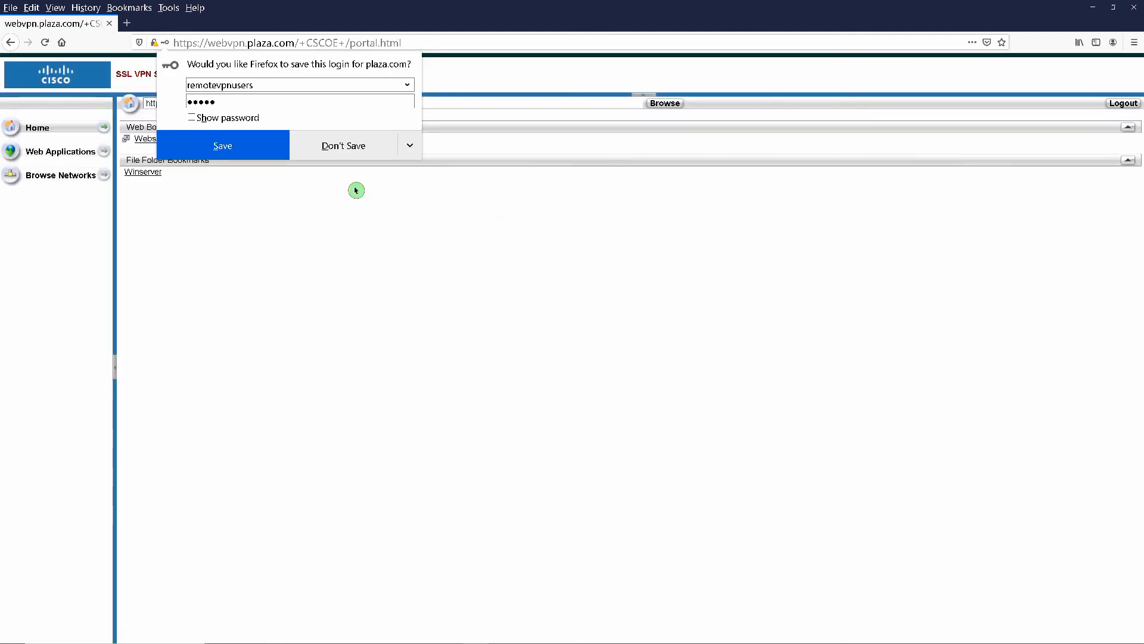
{"action": "left_click", "coordinate": [356, 146]}
{"action": "left_click", "coordinate": [1114, 105]}
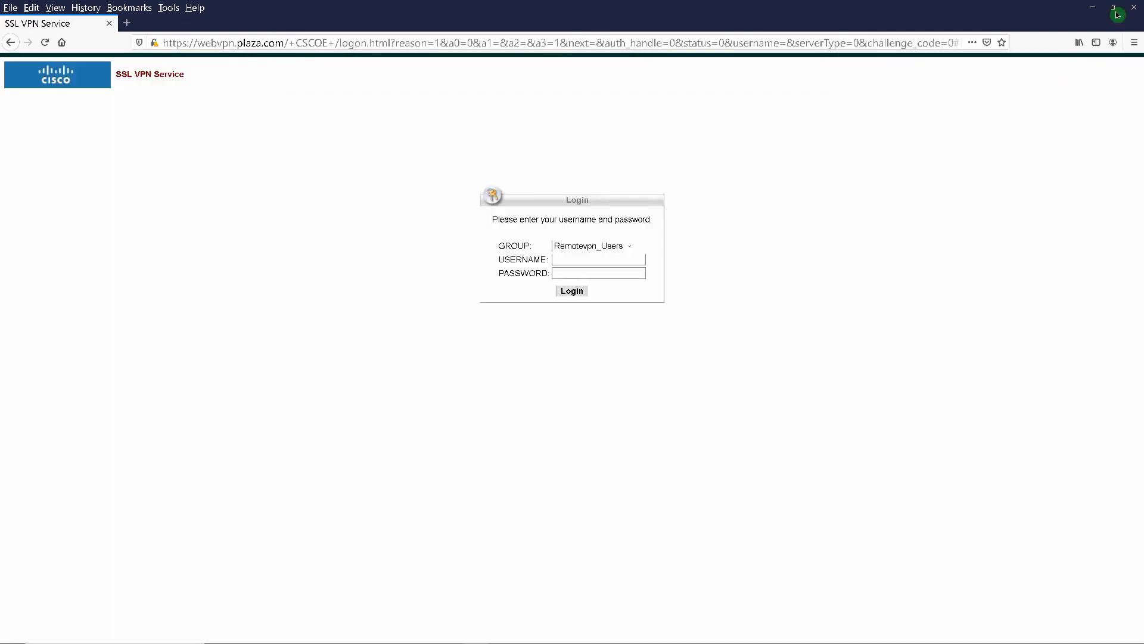
{"action": "left_click", "coordinate": [1137, 10]}
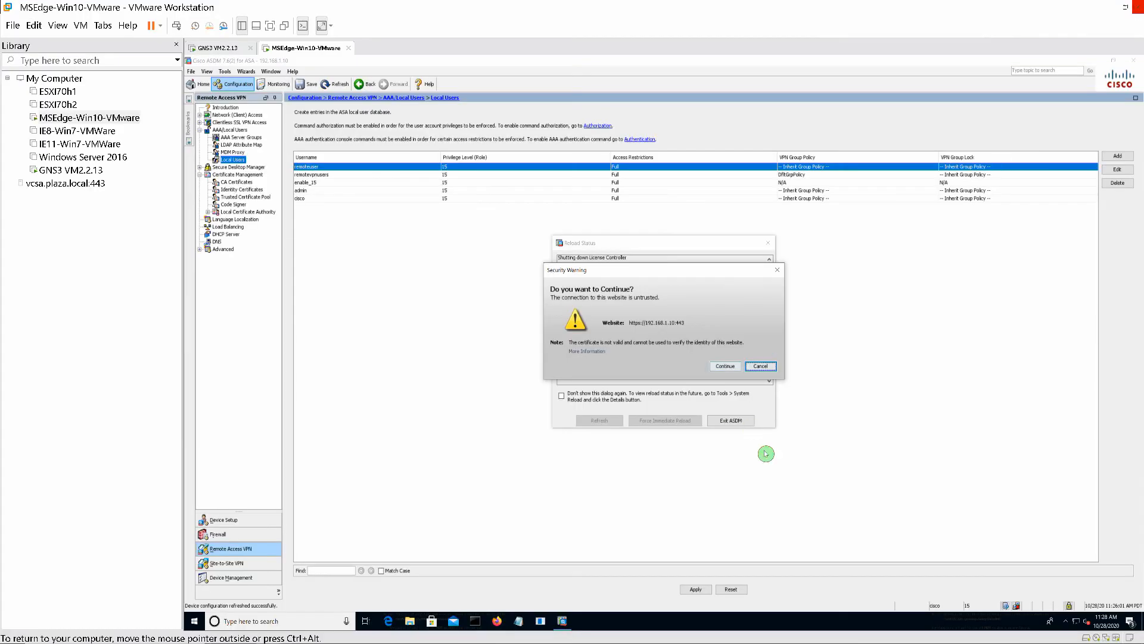
- Accept the untrusted-connection security warning and bring the Firefox window back to the front
{"action": "left_click", "coordinate": [725, 367]}
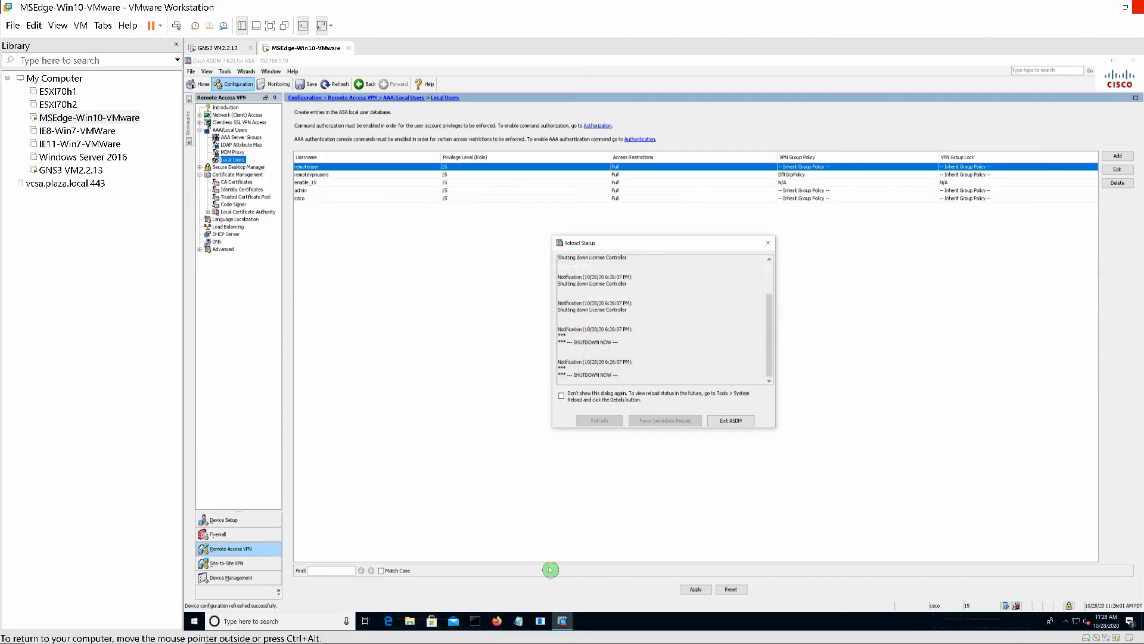
{"action": "mouse_move", "coordinate": [451, 642]}
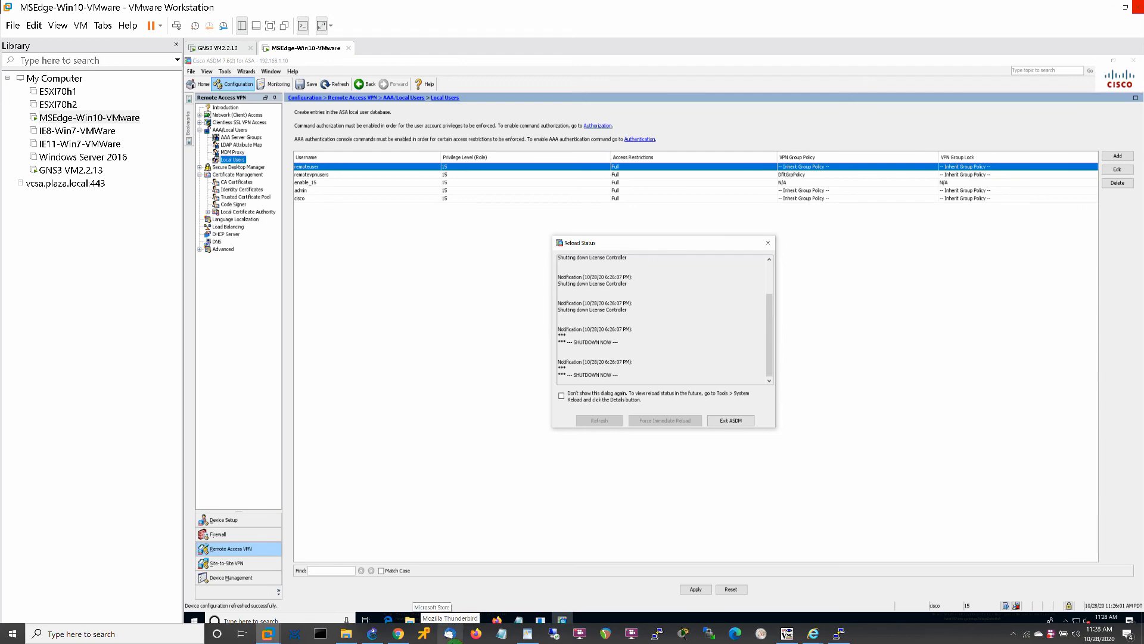
{"action": "left_click", "coordinate": [476, 633]}
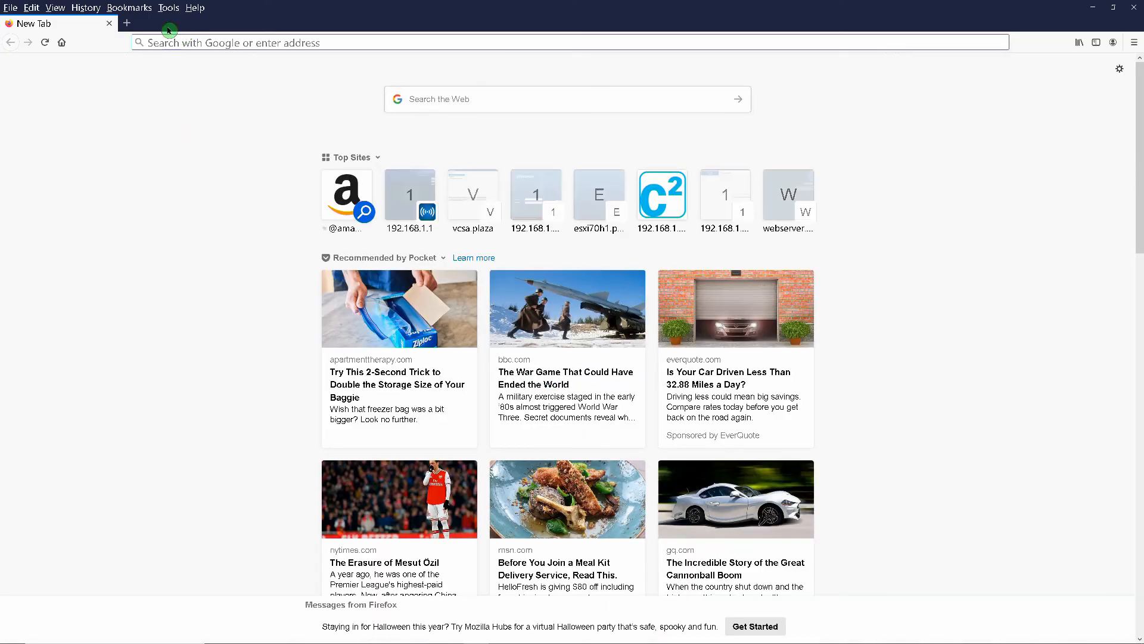
{"action": "left_click", "coordinate": [157, 43]}
{"action": "type", "text": "https"}
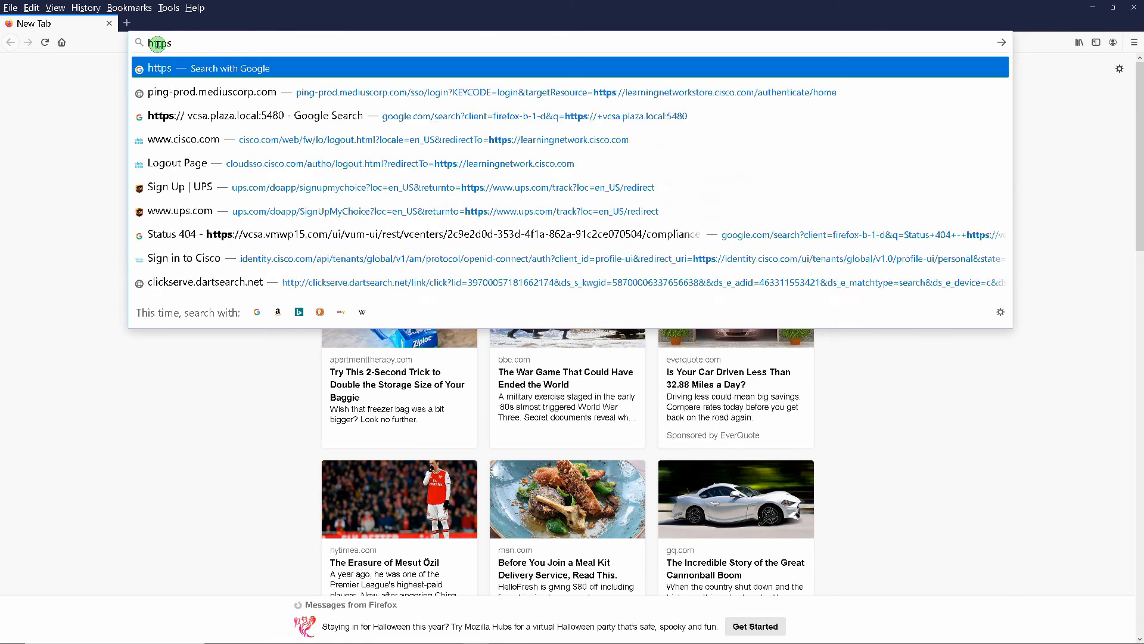
{"action": "type", "text": "://webc"}
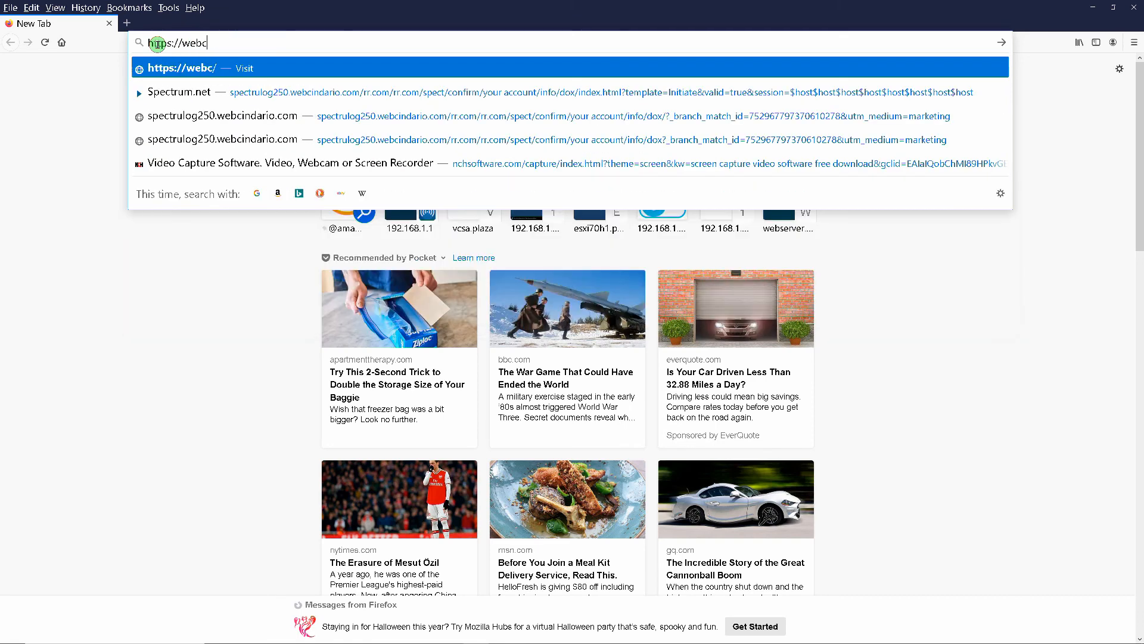
{"action": "key", "text": "BackSpace"}
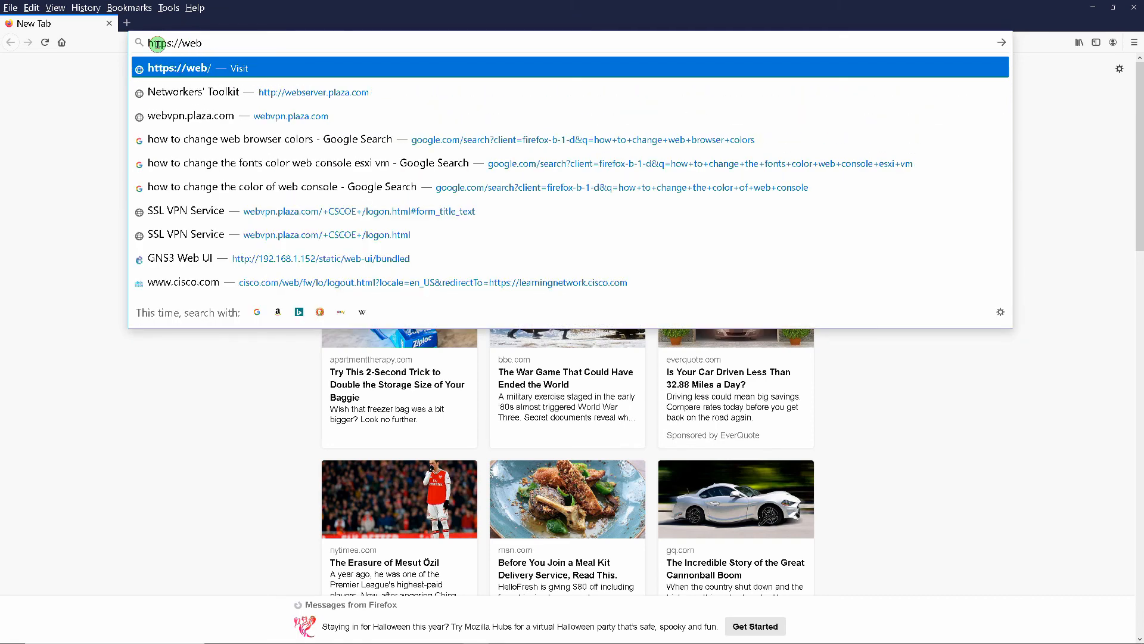
{"action": "type", "text": "vpn"}
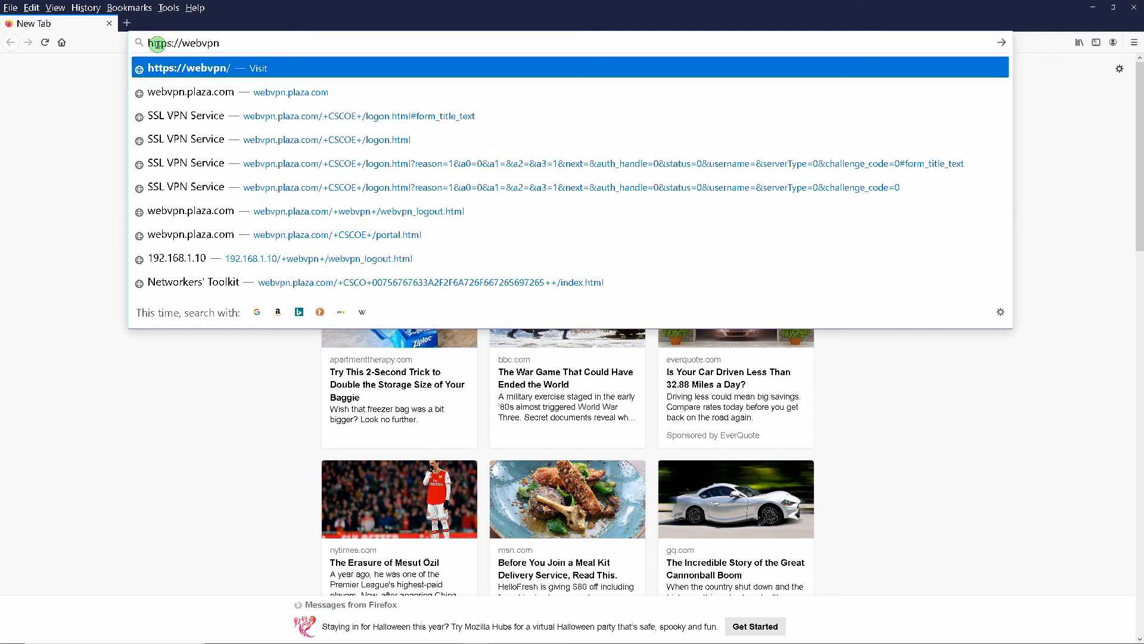
{"action": "type", "text": ".plaza.com"}
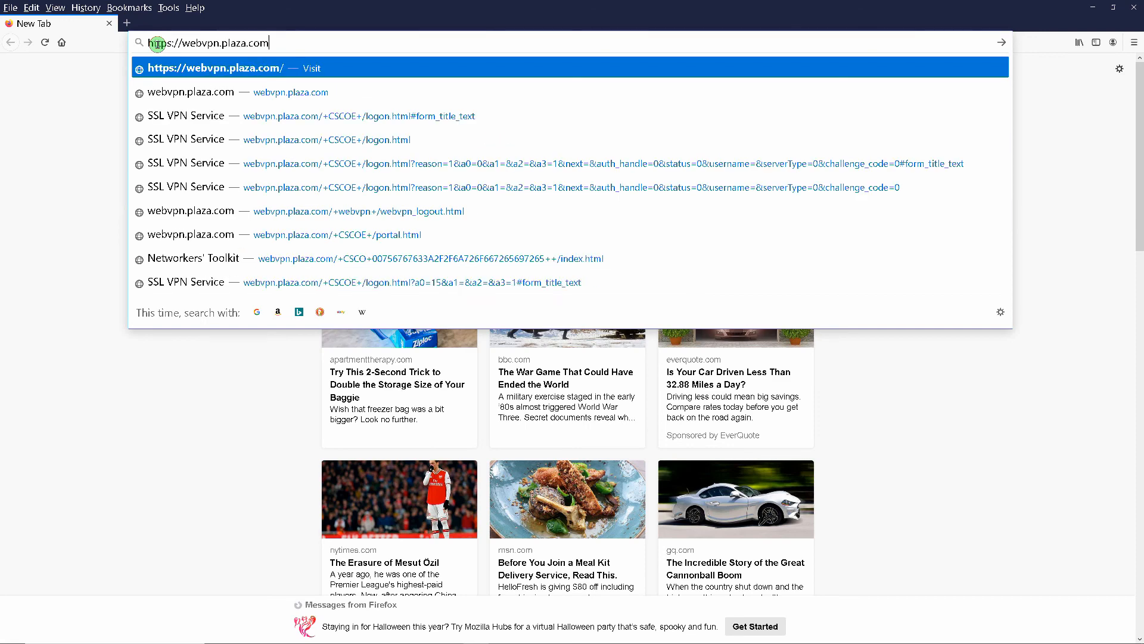
{"action": "key", "text": "Return"}
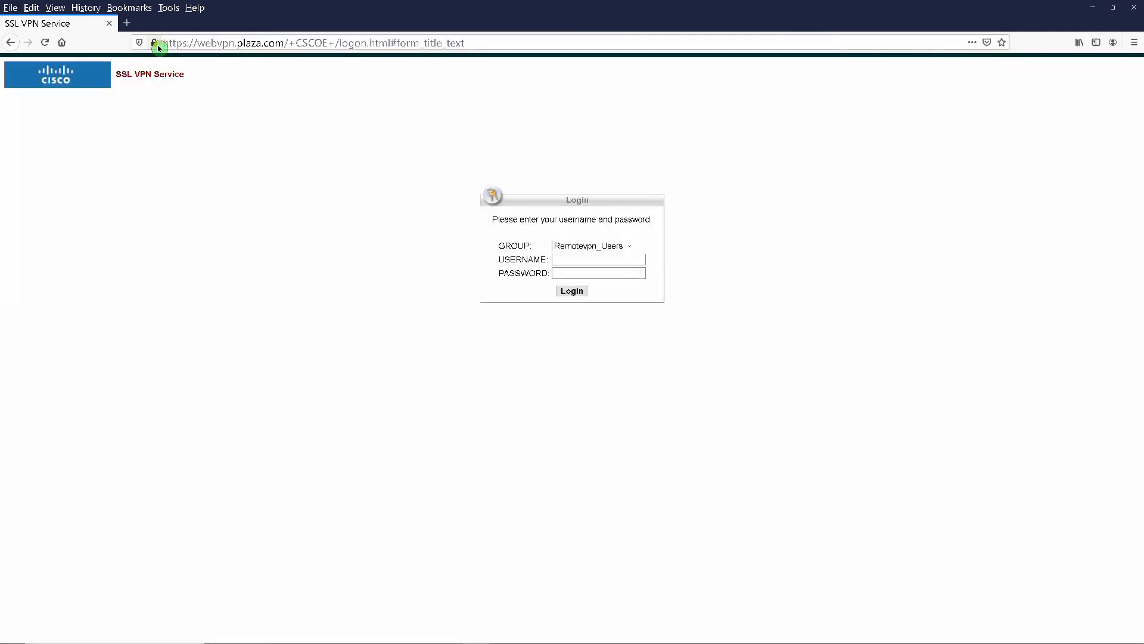
- Sign in to the portal as the admin user, decline saving the login, and close Firefox
{"action": "left_click", "coordinate": [577, 259]}
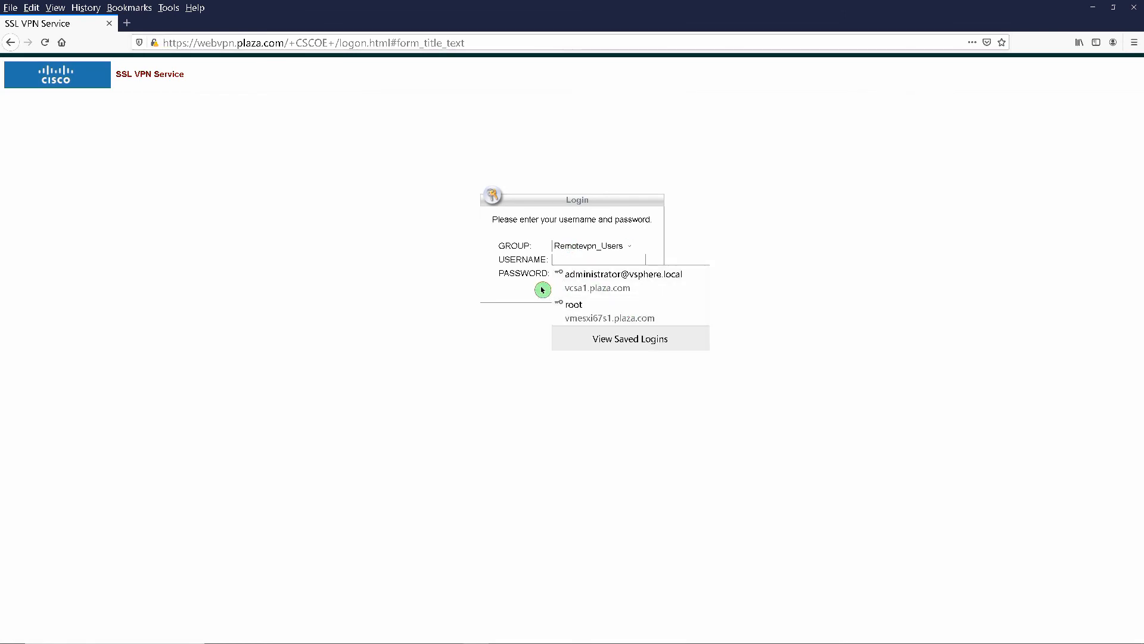
{"action": "type", "text": "admin"}
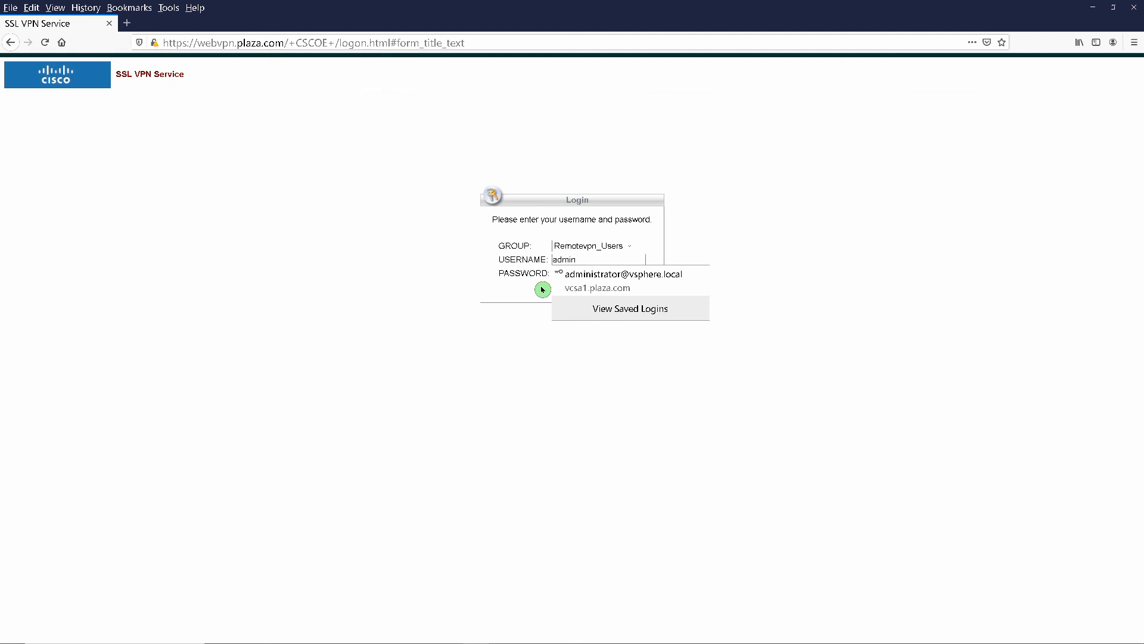
{"action": "key", "text": "Tab"}
{"action": "type", "text": "p"}
{"action": "key", "text": "Return"}
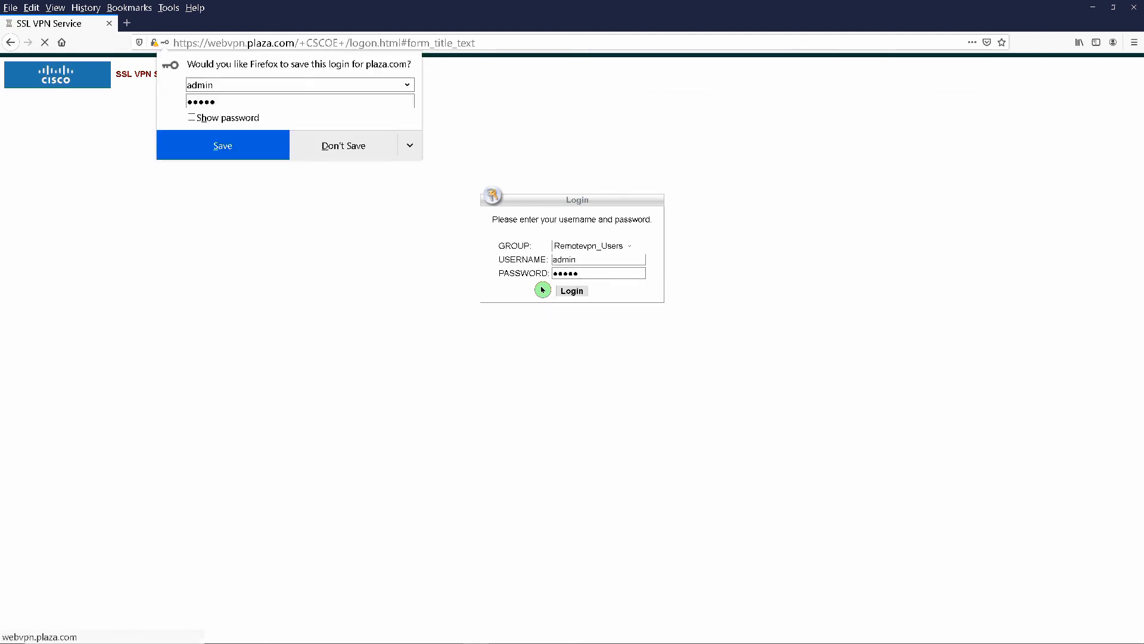
{"action": "left_click", "coordinate": [394, 149]}
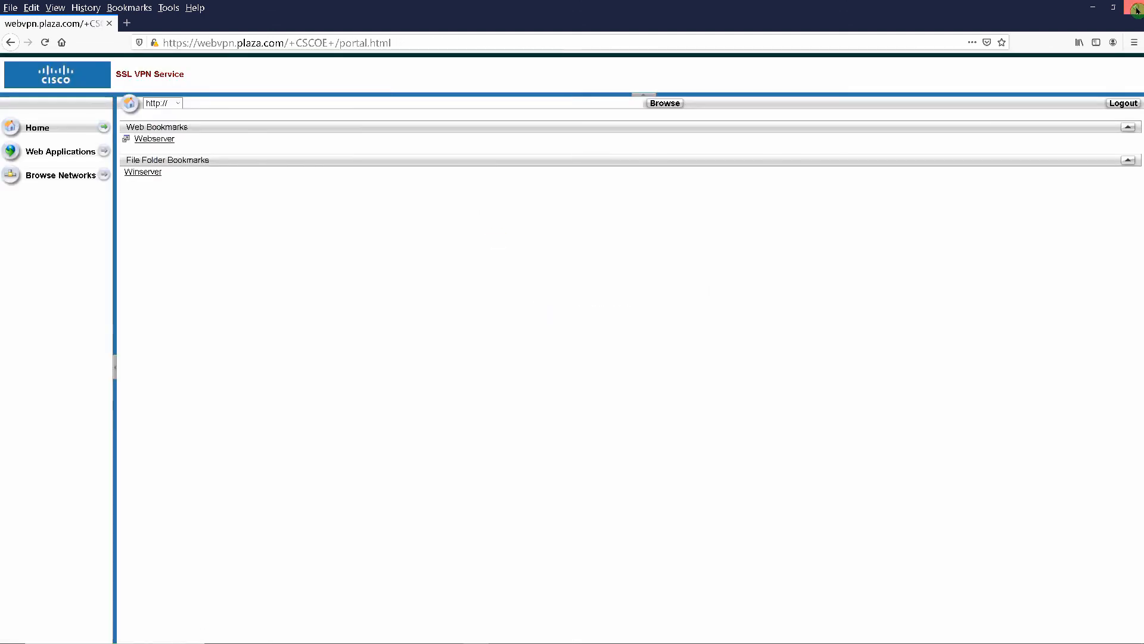
{"action": "left_click", "coordinate": [1137, 10]}
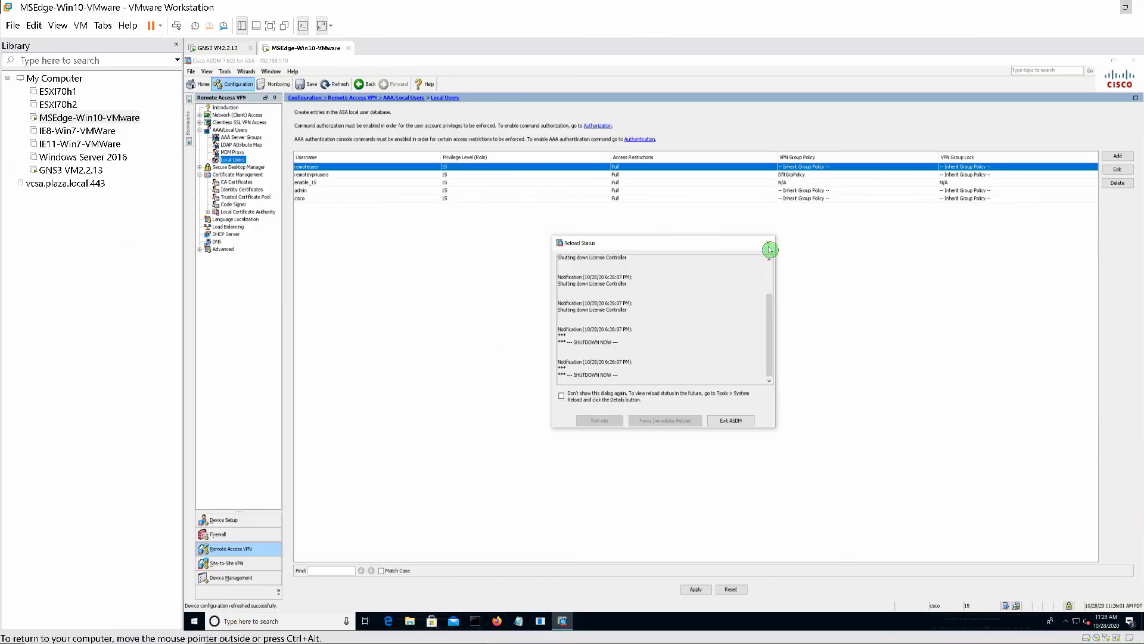
- Close the Reload Status log, refresh from the device discarding unapplied changes, then switch to GNS3
{"action": "left_click", "coordinate": [715, 421]}
{"action": "left_click", "coordinate": [334, 84]}
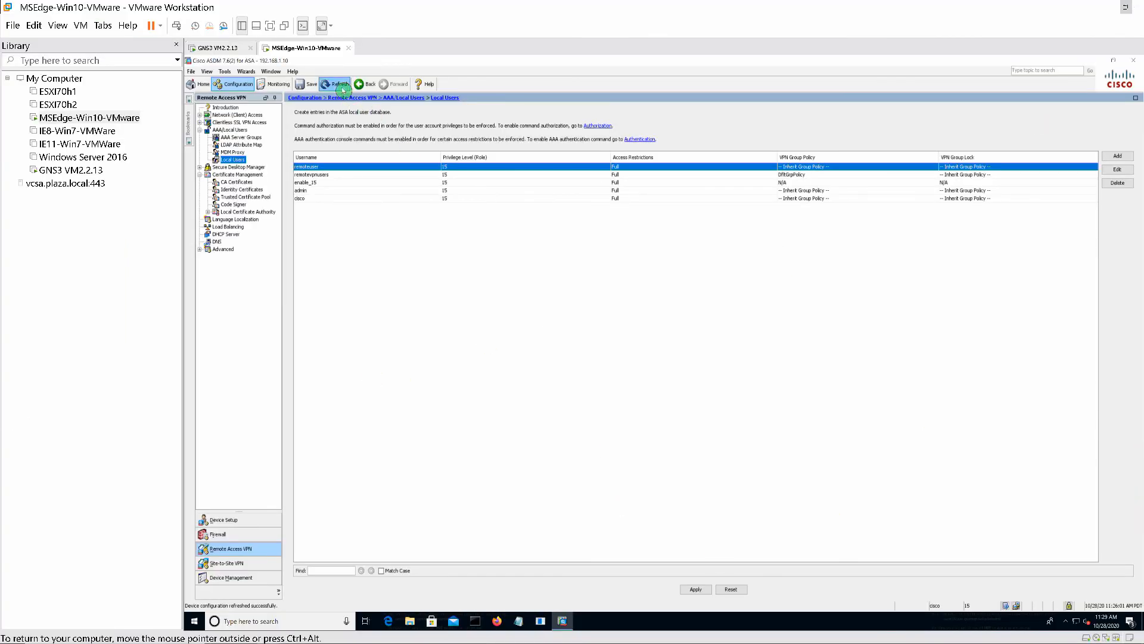
{"action": "left_click", "coordinate": [640, 364]}
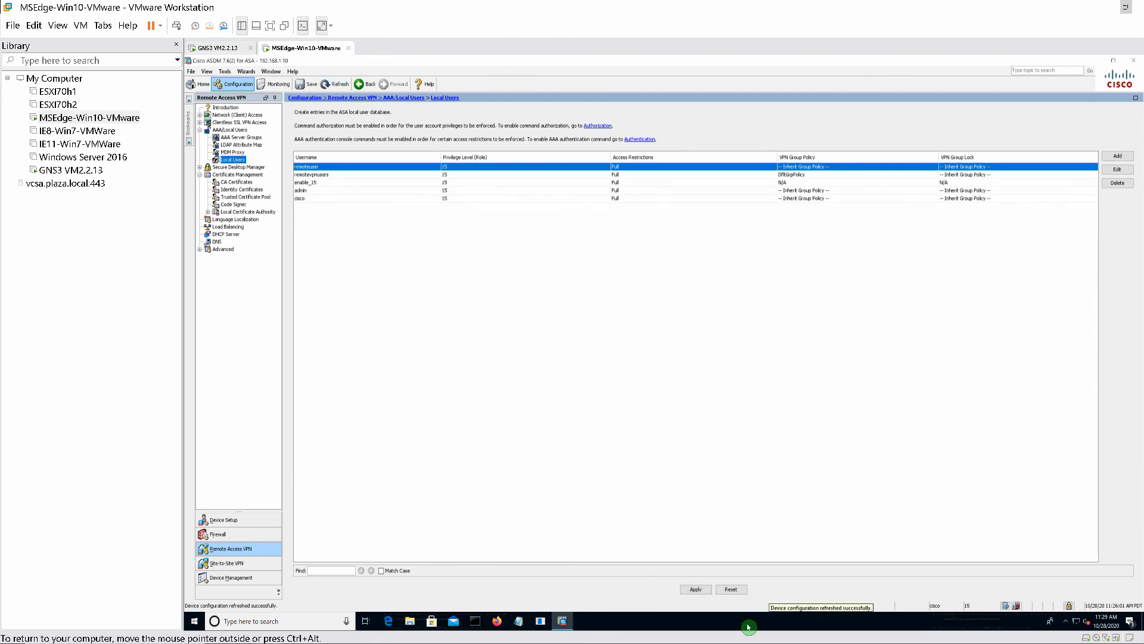
{"action": "mouse_move", "coordinate": [709, 643]}
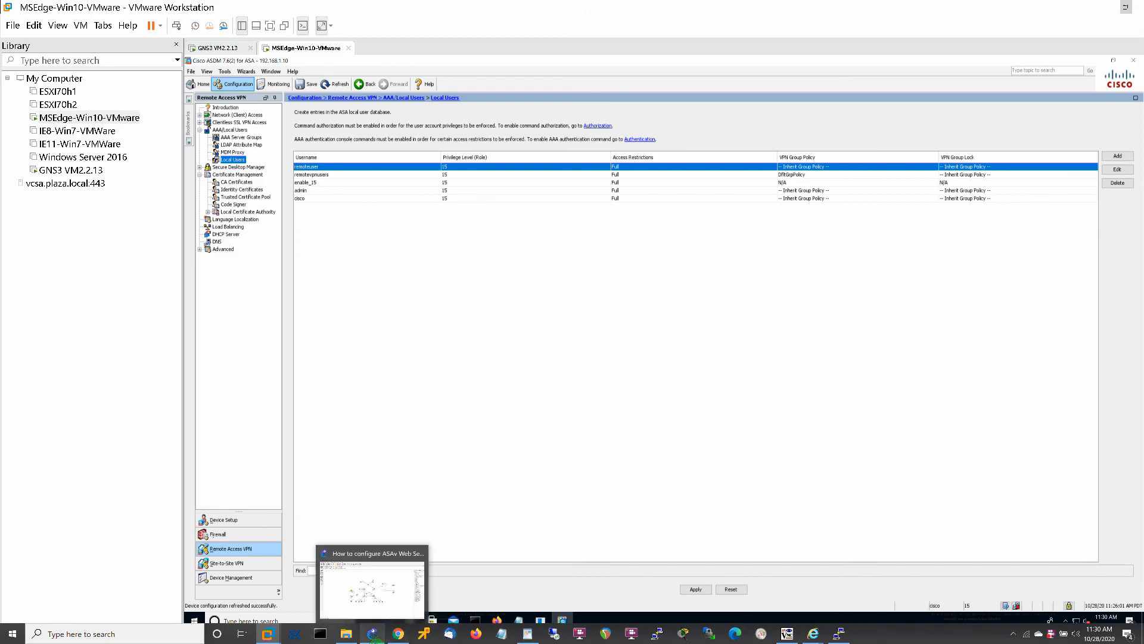
{"action": "left_click", "coordinate": [424, 635]}
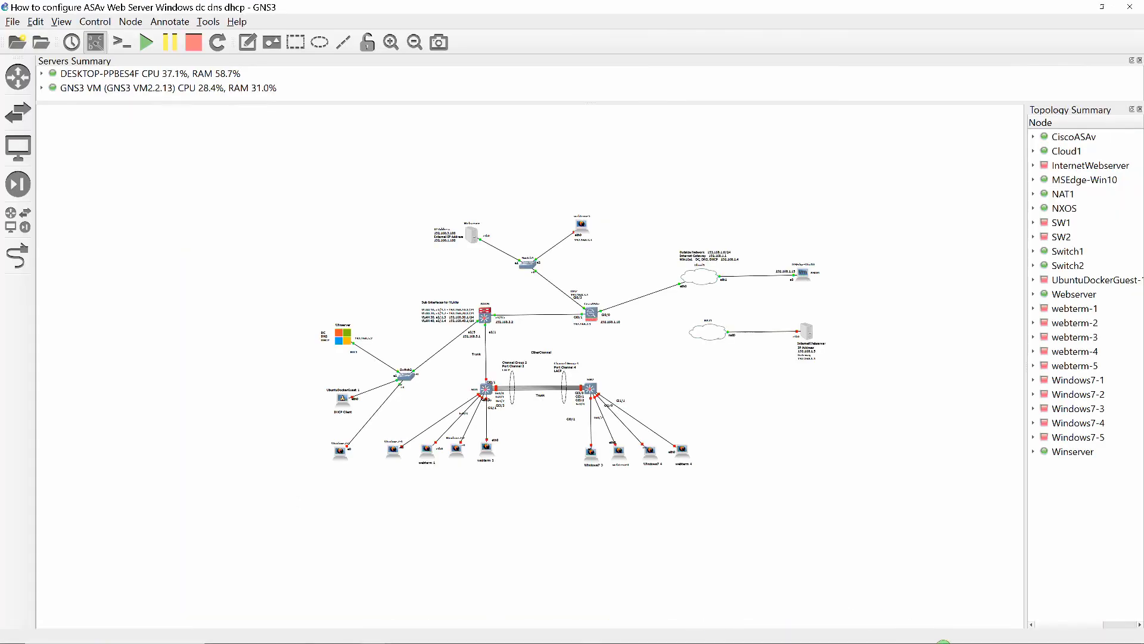